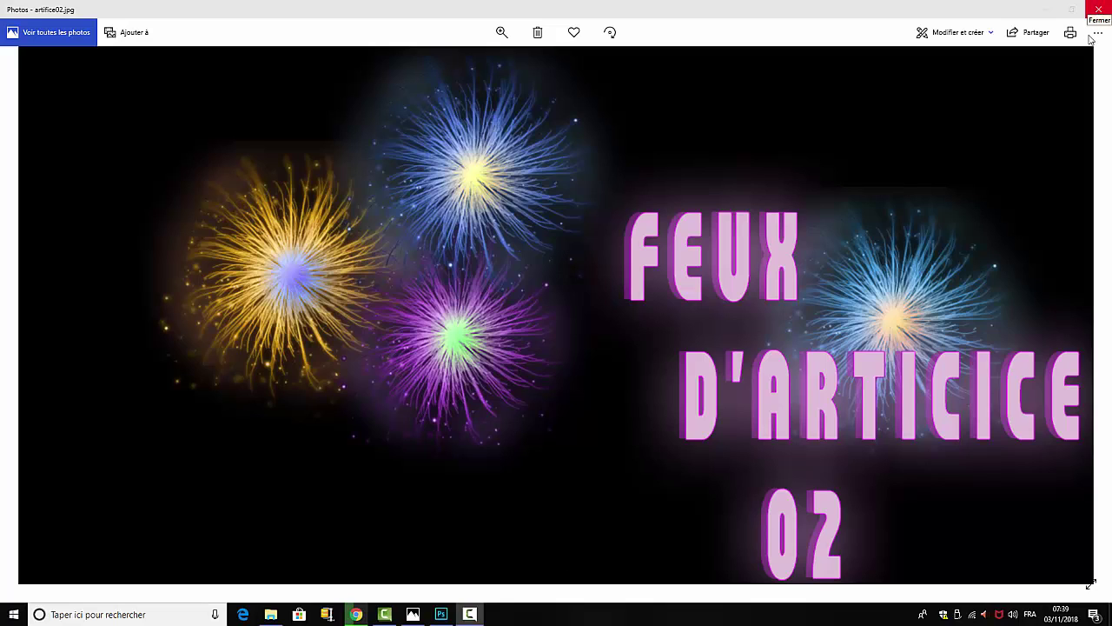
- Switch to Photoshop and start a new document 100 pixels wide, 500 pixels high, at 72 pixels per inch
{"action": "left_click", "coordinate": [441, 614]}
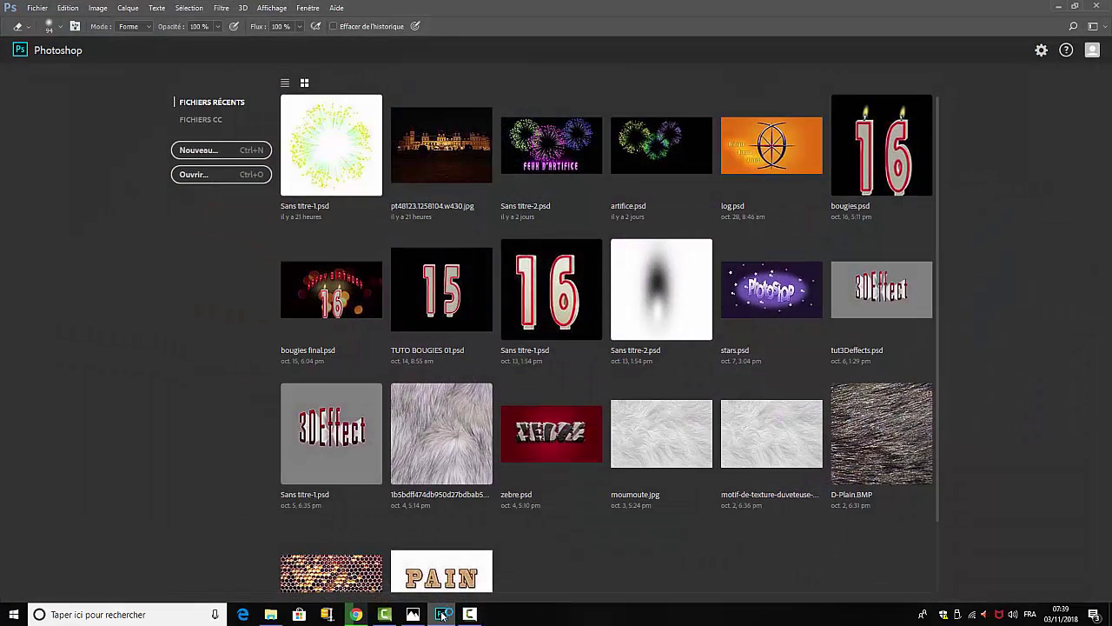
{"action": "left_click", "coordinate": [195, 152]}
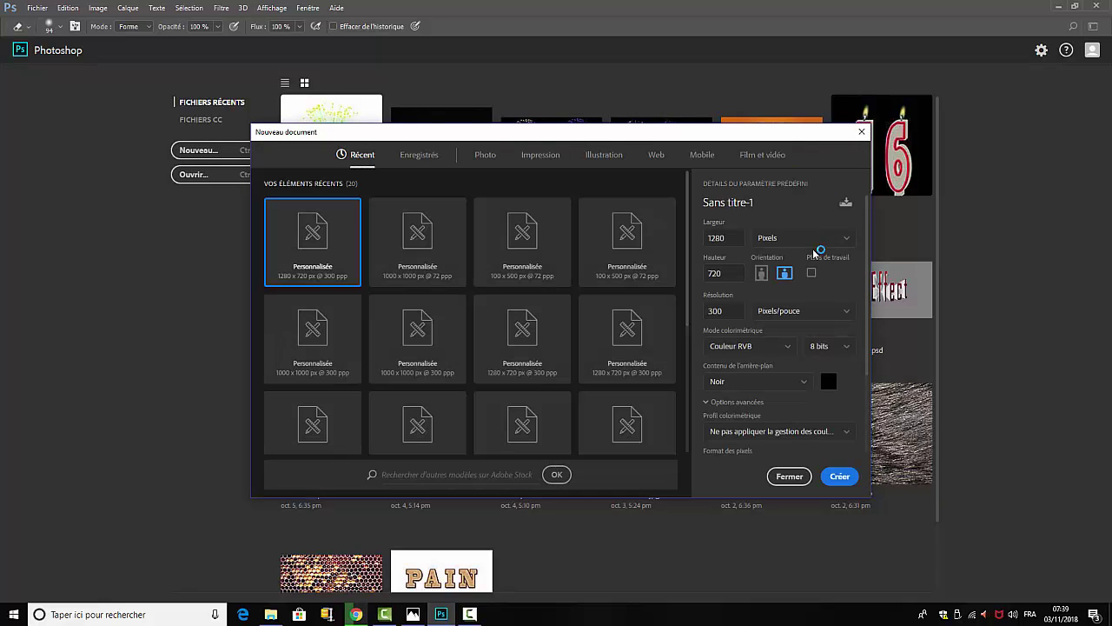
{"action": "left_click", "coordinate": [720, 237]}
{"action": "type", "text": "100"}
{"action": "key", "text": "Tab"}
{"action": "type", "text": "500"}
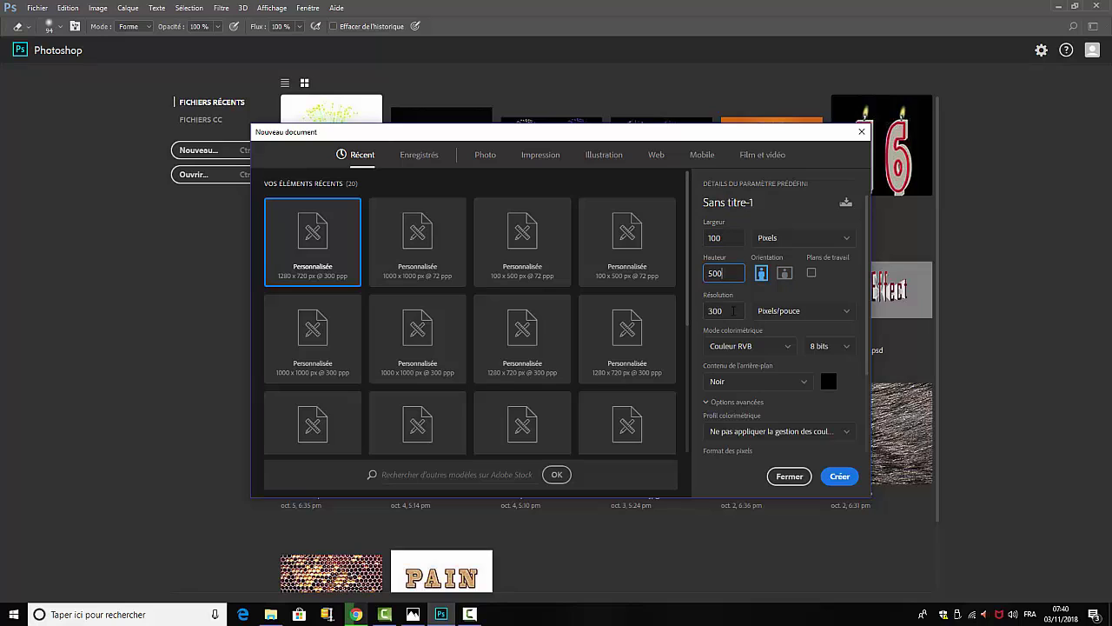
{"action": "left_click", "coordinate": [724, 310]}
{"action": "left_click_drag", "start_coordinate": [725, 307], "coordinate": [700, 315]}
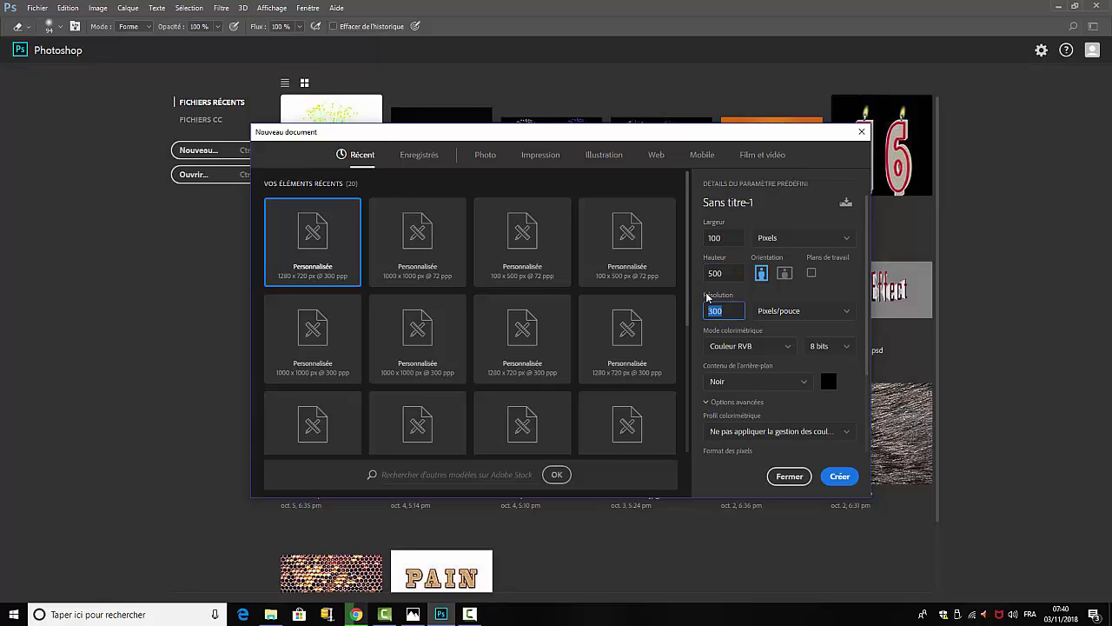
{"action": "type", "text": "72"}
- Set the new document's background contents to Transparent and create the document
{"action": "left_click", "coordinate": [804, 381]}
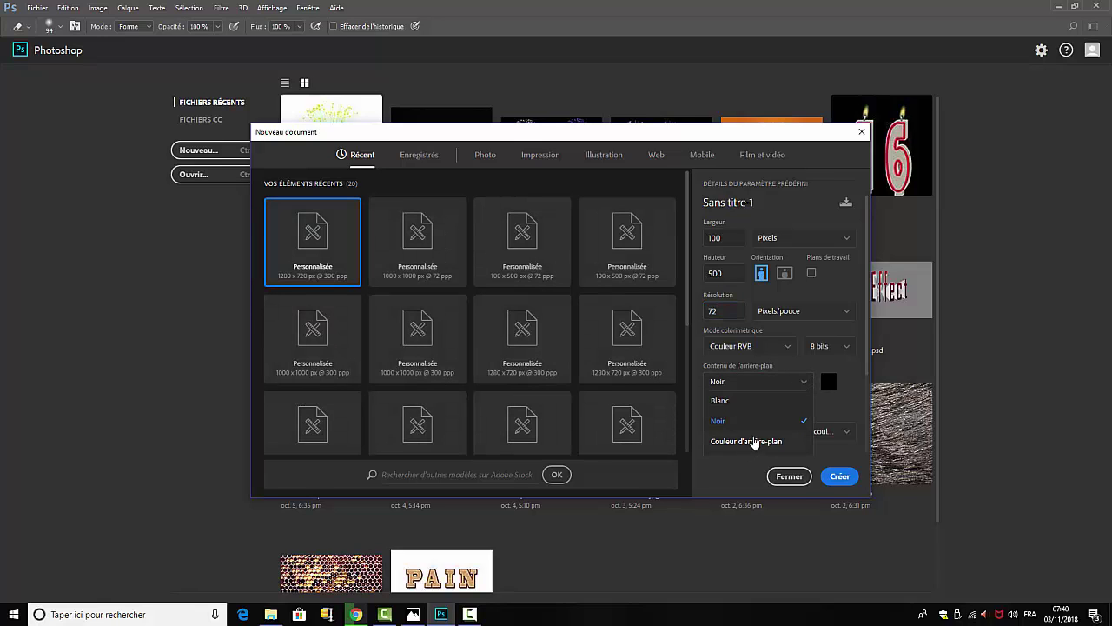
{"action": "left_click", "coordinate": [843, 413]}
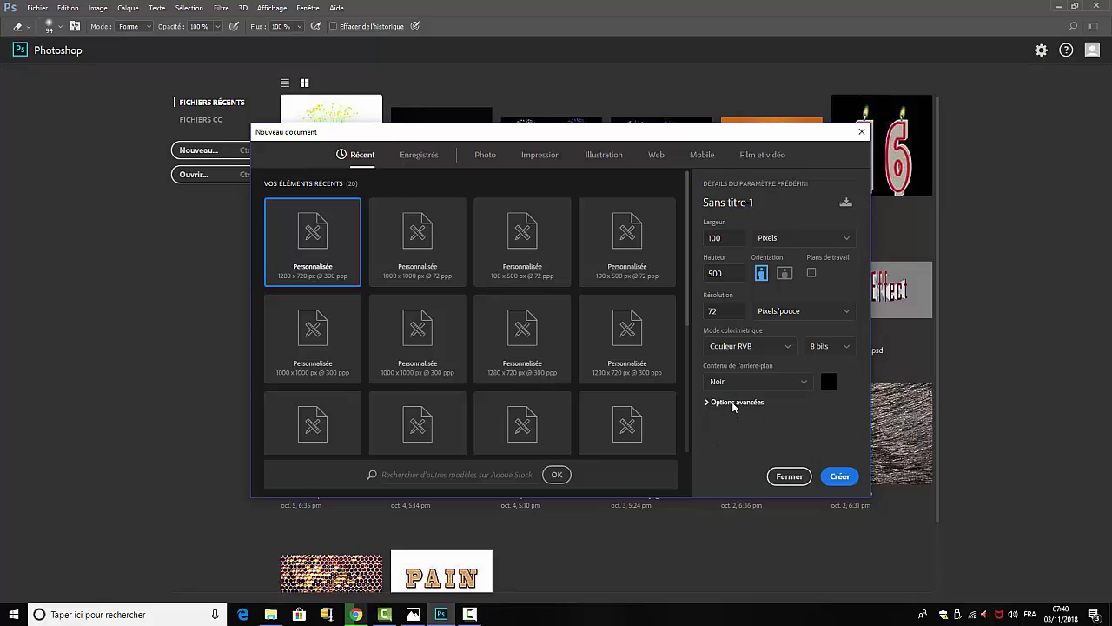
{"action": "scroll", "coordinate": [732, 404], "scroll_direction": "down", "scroll_amount": 3}
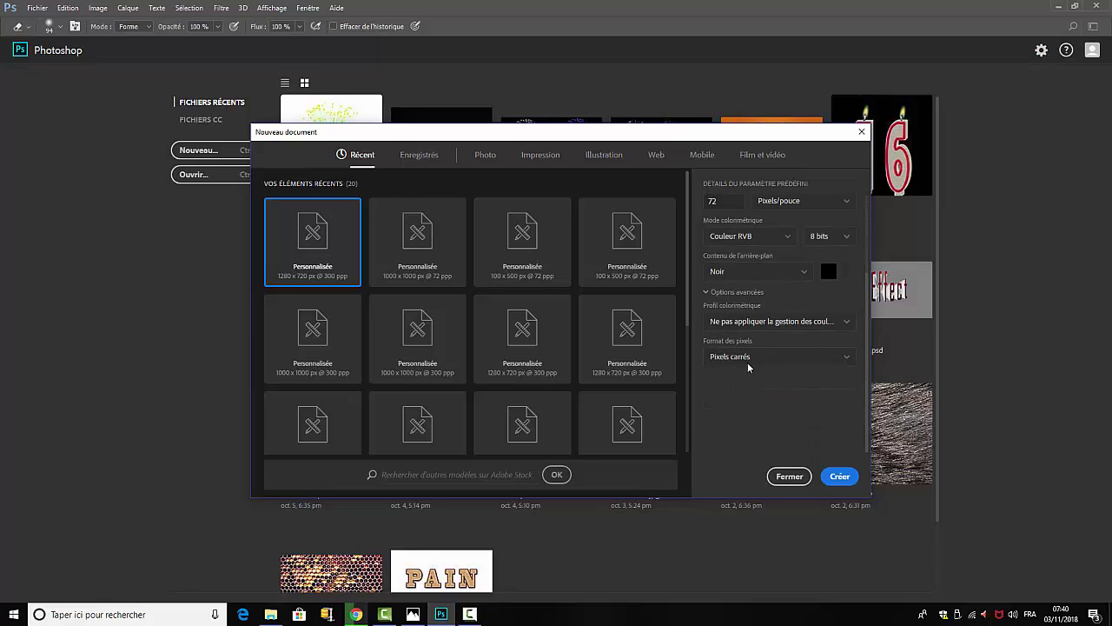
{"action": "left_click", "coordinate": [804, 275]}
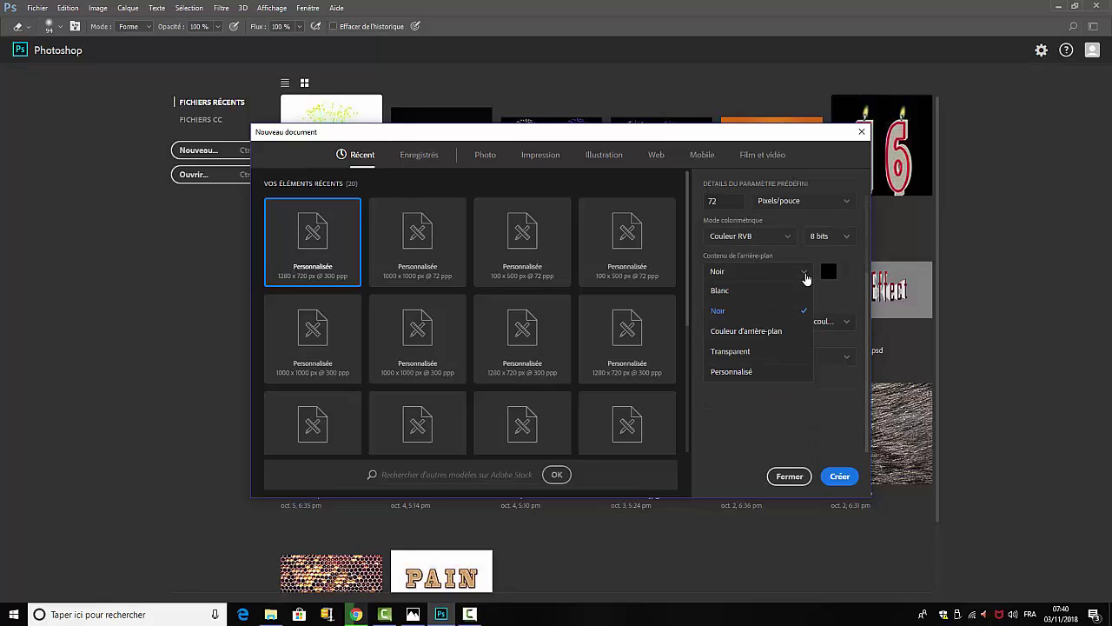
{"action": "left_click", "coordinate": [734, 352]}
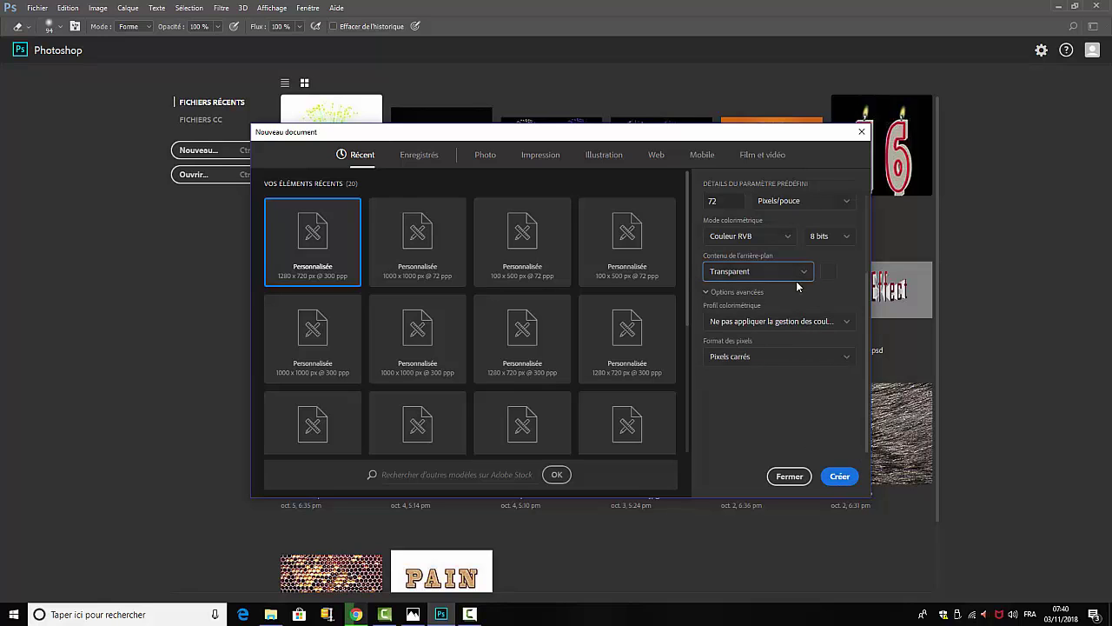
{"action": "scroll", "coordinate": [797, 283], "scroll_direction": "up", "scroll_amount": 3}
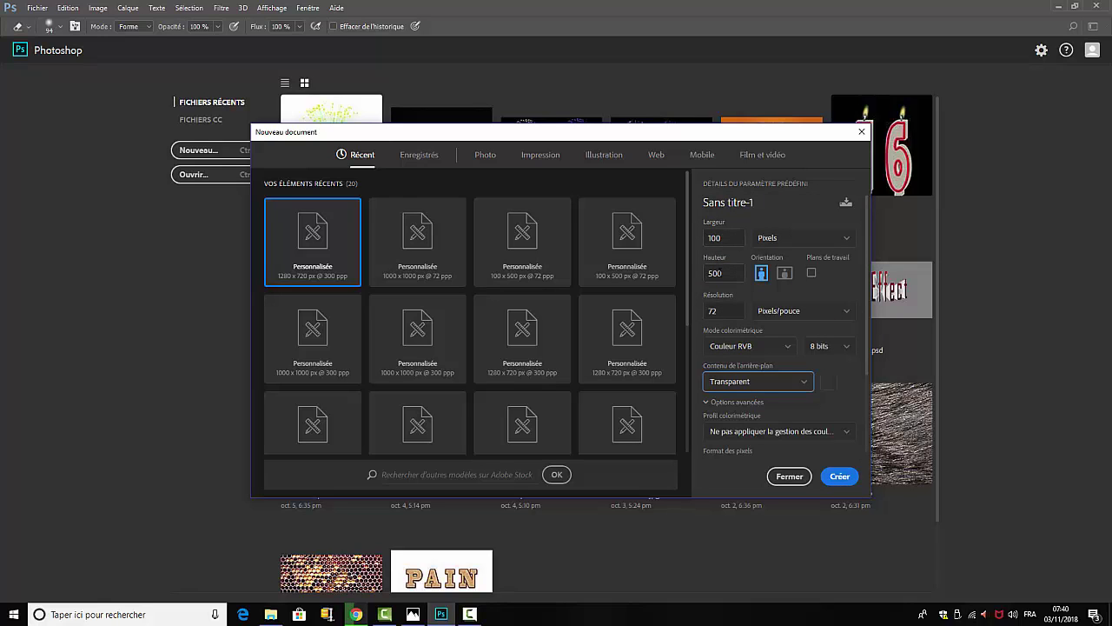
{"action": "left_click", "coordinate": [839, 476]}
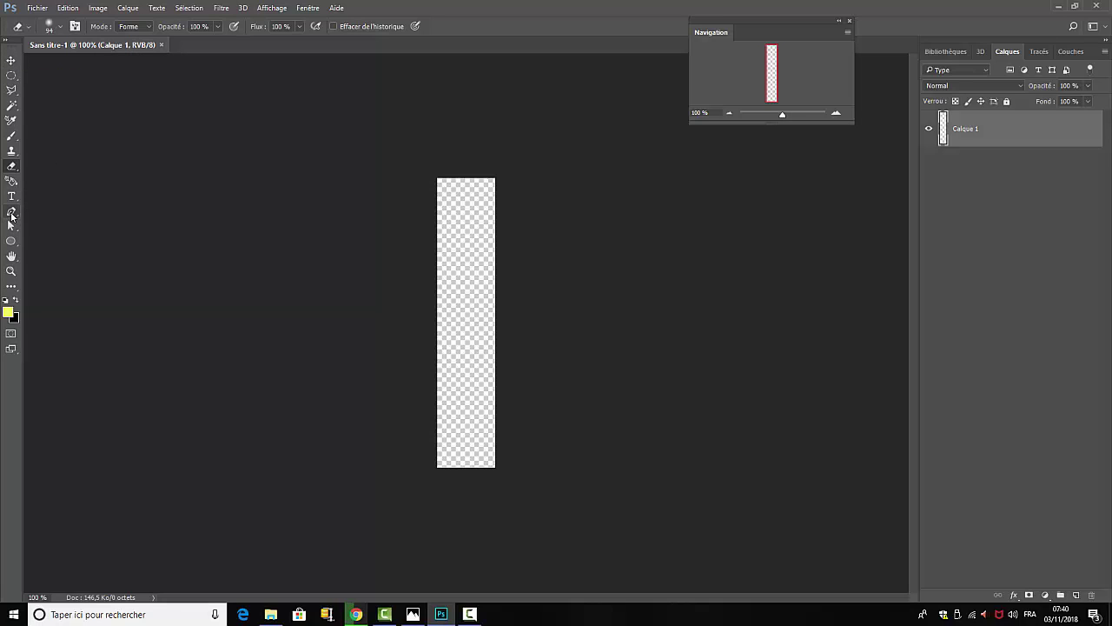
- Set the Brush tool to a hard round 9 px tip at 100% hardness and reset the colours to black and white
{"action": "left_click", "coordinate": [11, 136]}
{"action": "left_click", "coordinate": [60, 28]}
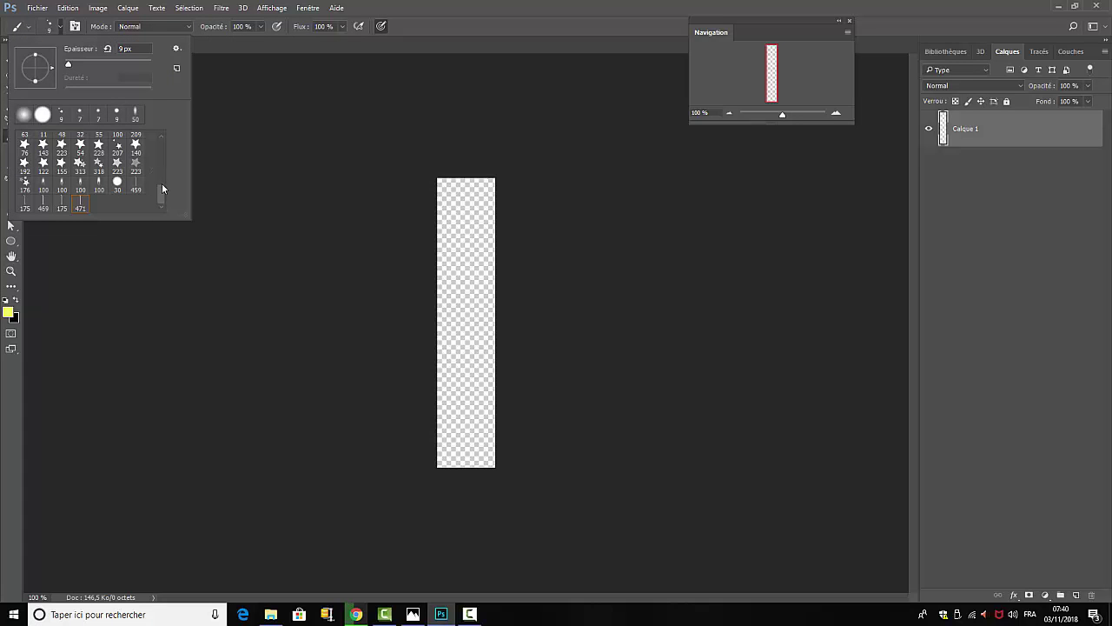
{"action": "scroll", "coordinate": [165, 171], "scroll_direction": "up", "scroll_amount": 1}
{"action": "scroll", "coordinate": [165, 171], "scroll_direction": "up", "scroll_amount": 5}
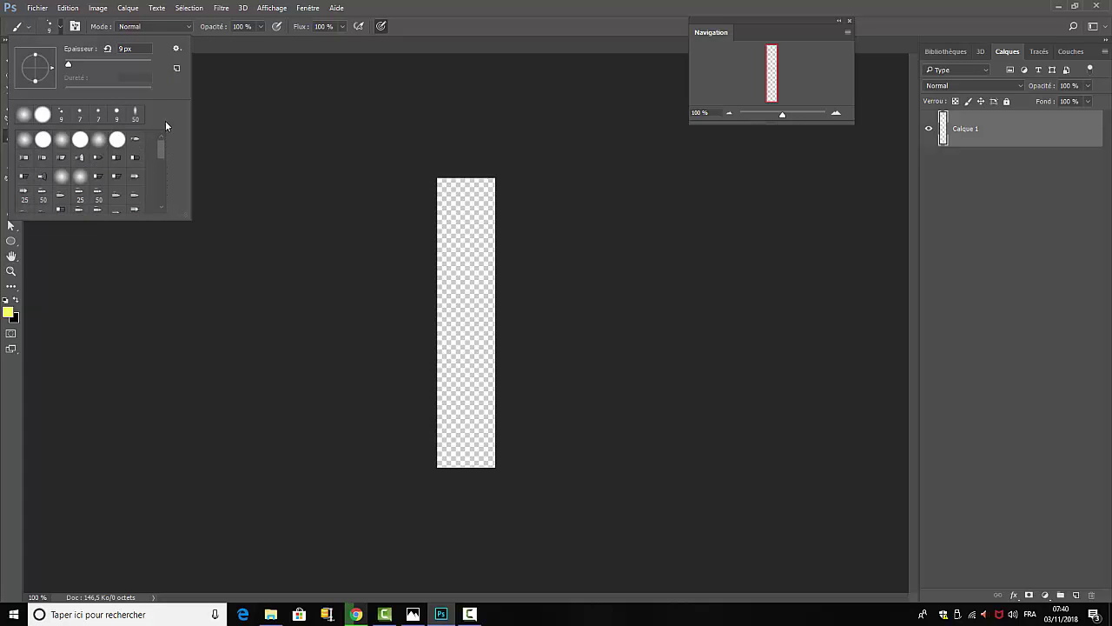
{"action": "left_click", "coordinate": [44, 141]}
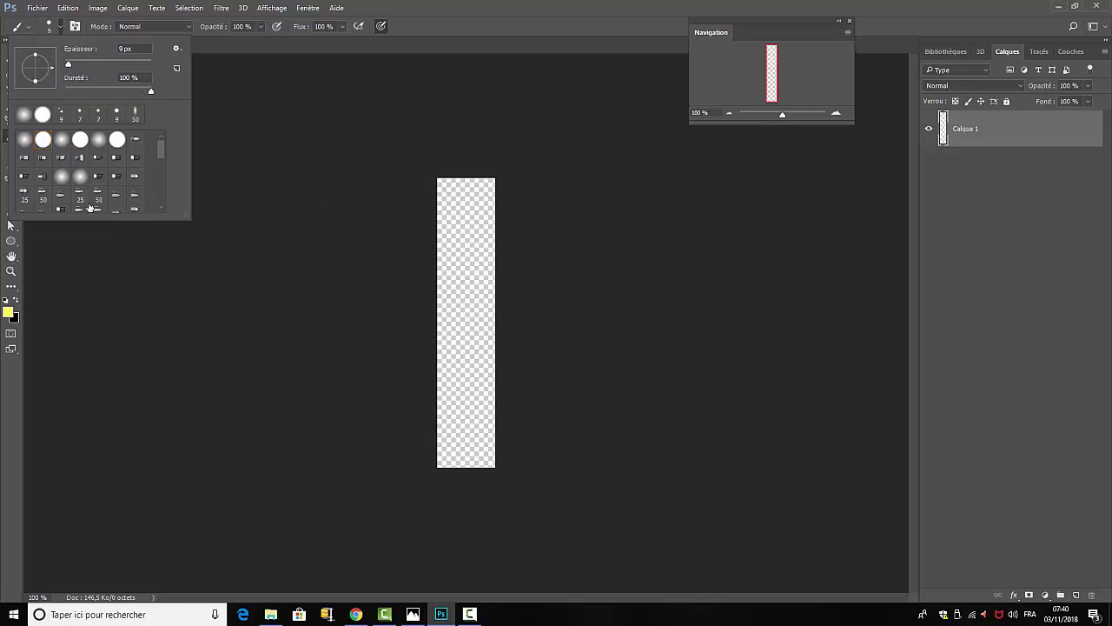
{"action": "left_click", "coordinate": [6, 302]}
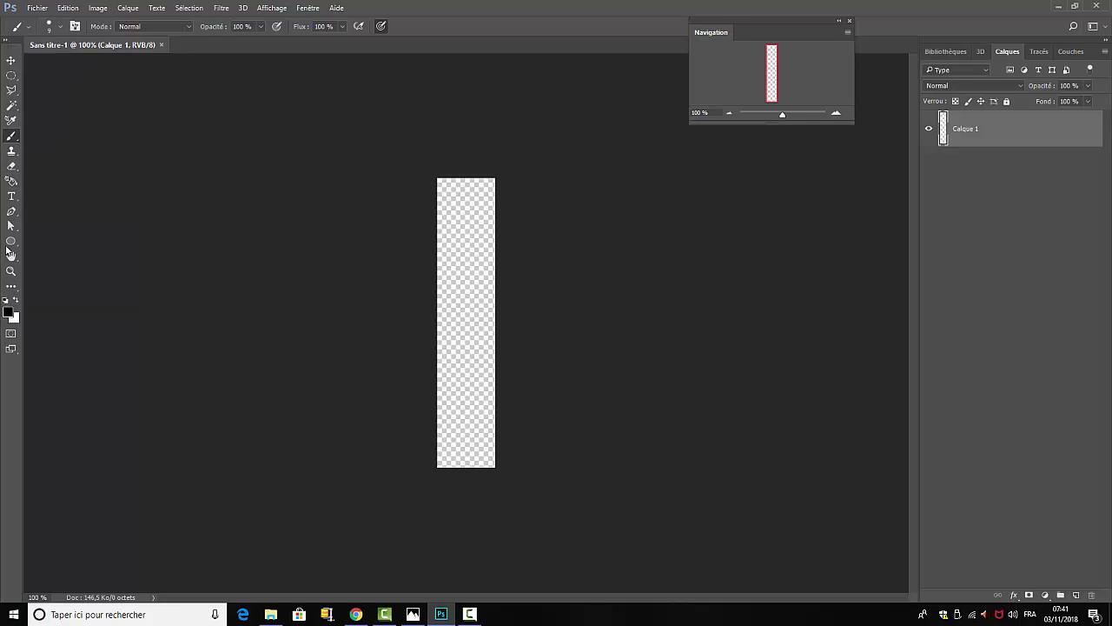
- Draw an open three-point Pen path from the canvas's upper left corner, bending towards the middle and running down near the lower edge
{"action": "left_click", "coordinate": [11, 211]}
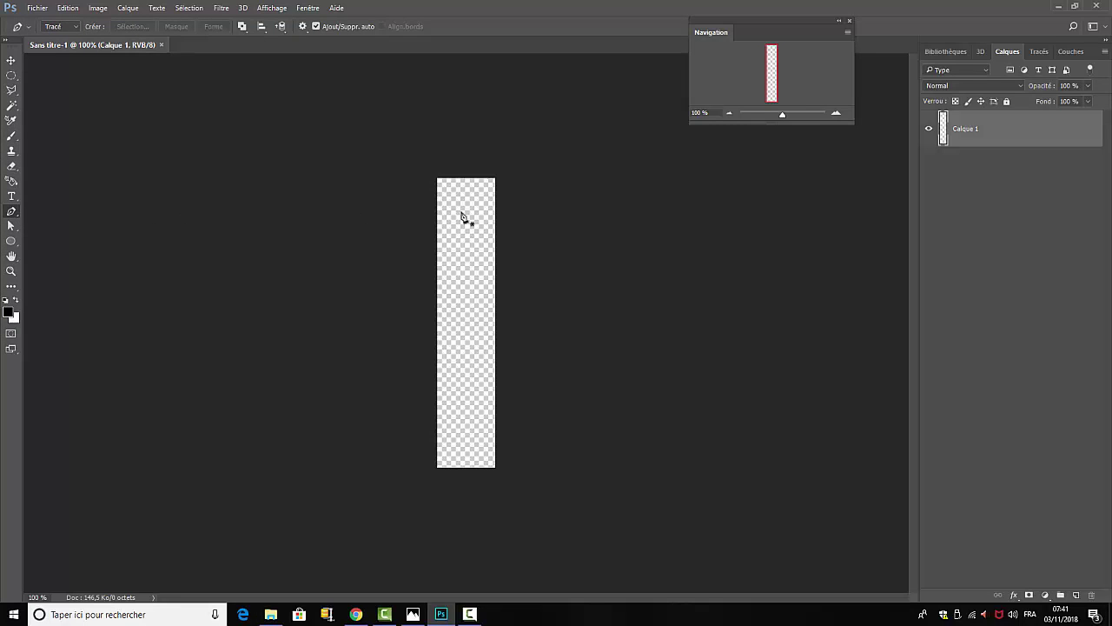
{"action": "left_click", "coordinate": [448, 187]}
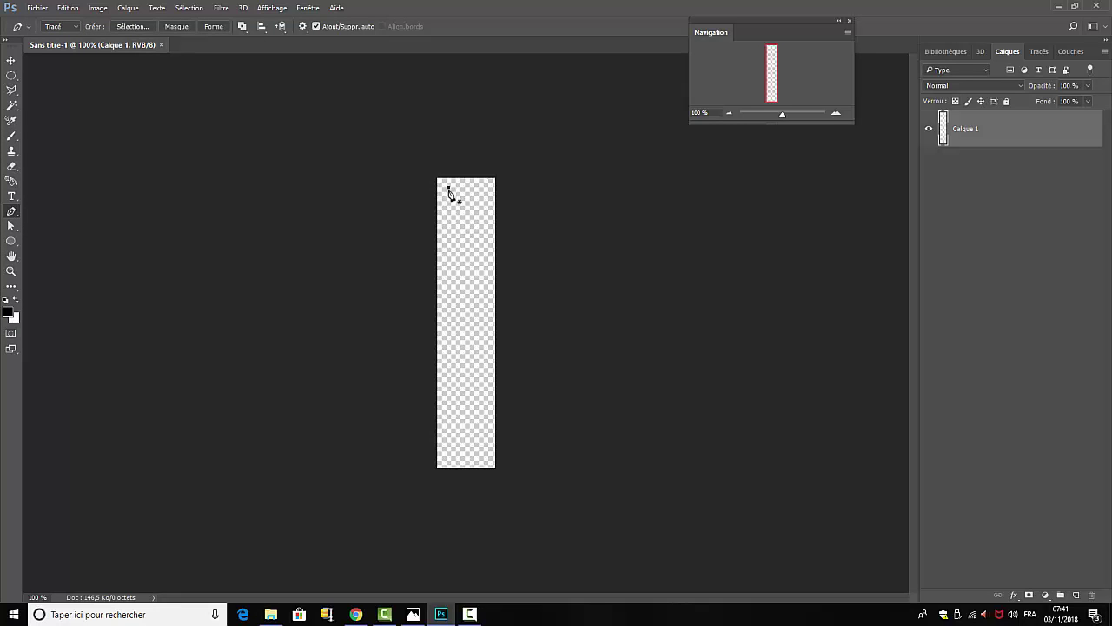
{"action": "left_click", "coordinate": [470, 246]}
{"action": "left_click", "coordinate": [467, 450]}
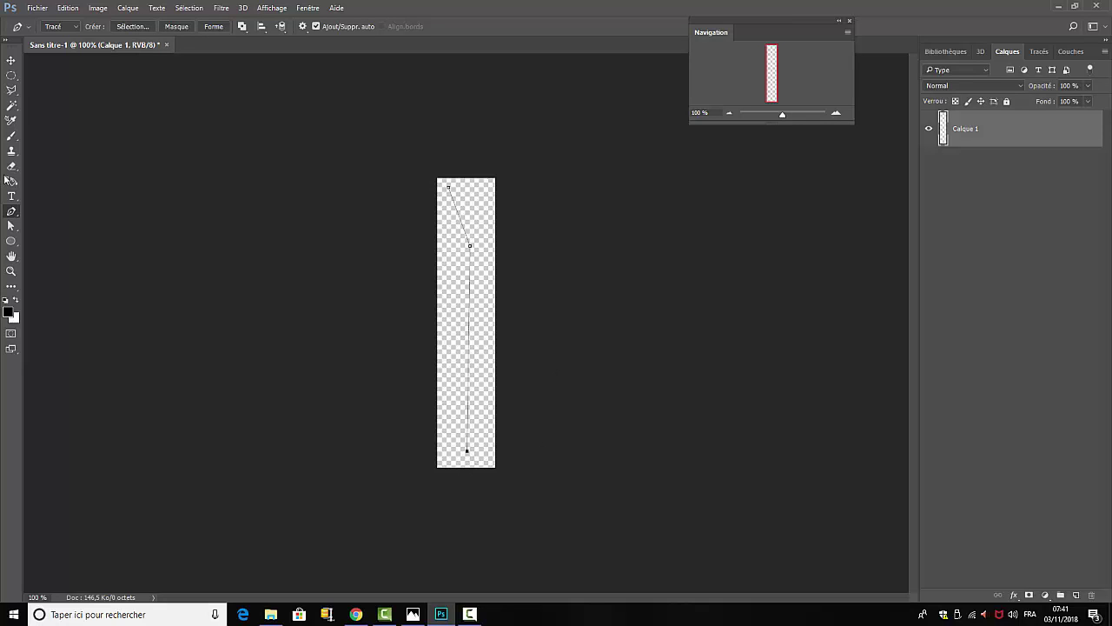
- Align the path's bottom anchor vertically under the middle one, and turn the middle anchor into a smooth curve with Convert Point
{"action": "left_click", "coordinate": [12, 226]}
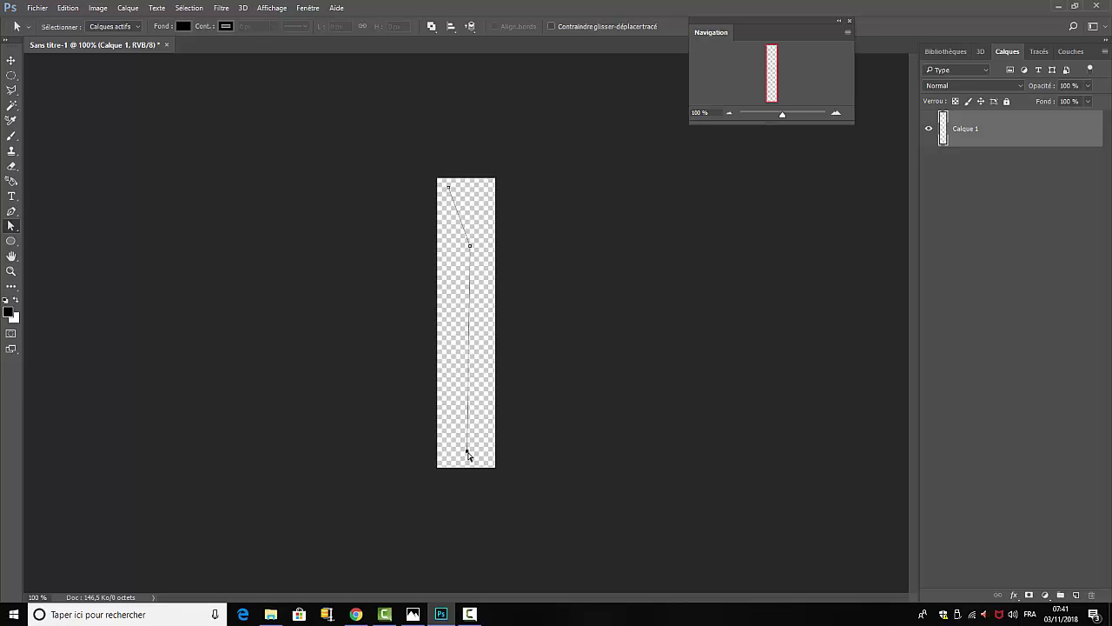
{"action": "left_click_drag", "start_coordinate": [466, 452], "coordinate": [470, 453]}
{"action": "left_click", "coordinate": [12, 213]}
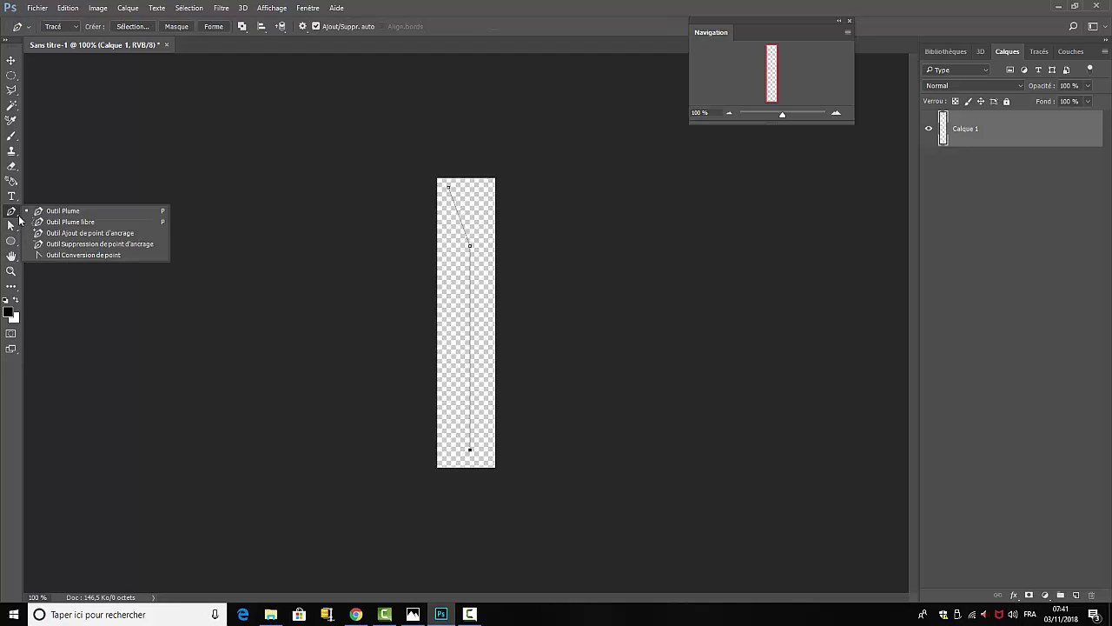
{"action": "left_click", "coordinate": [72, 255]}
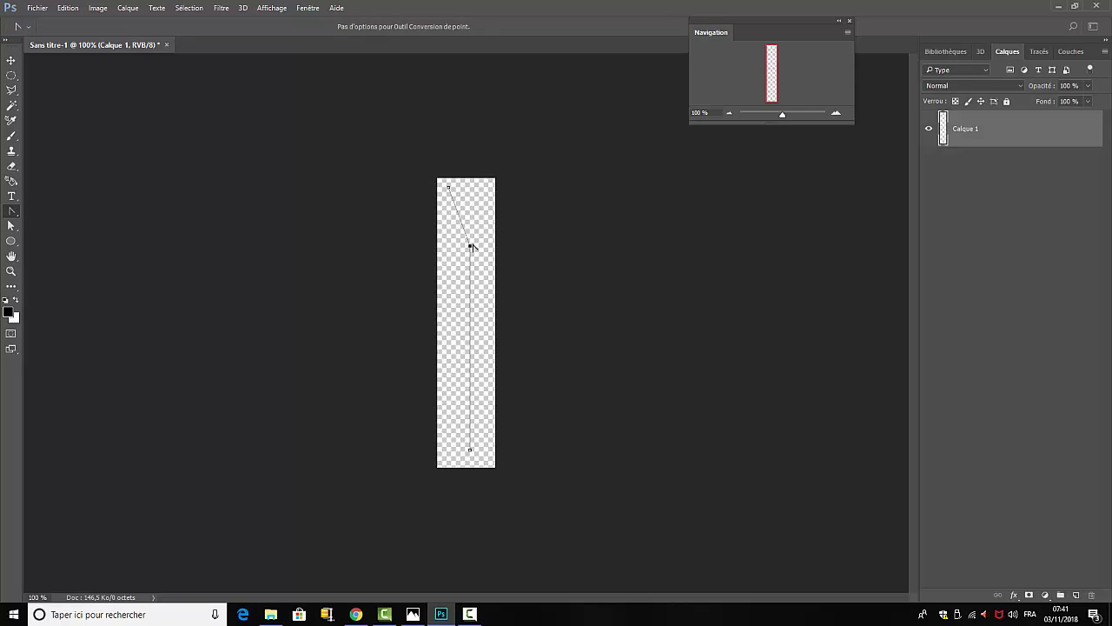
{"action": "left_click_drag", "start_coordinate": [470, 246], "coordinate": [471, 279]}
{"action": "left_click_drag", "start_coordinate": [471, 279], "coordinate": [472, 286]}
- Stroke the curved path with the black brush and deselect the work path
{"action": "right_click", "coordinate": [468, 331]}
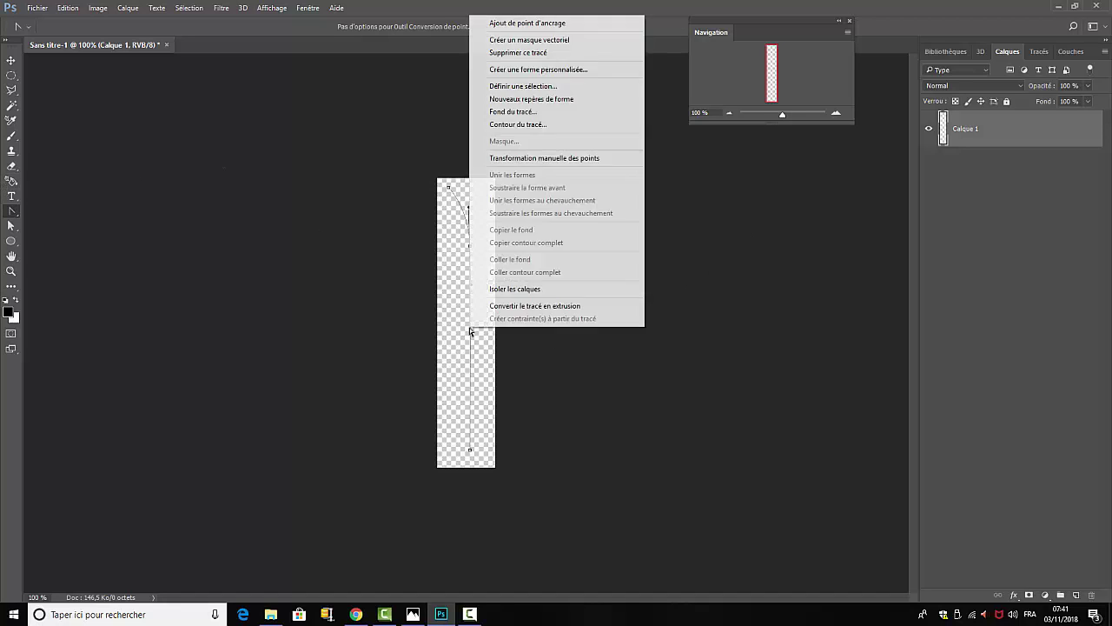
{"action": "left_click", "coordinate": [518, 124]}
{"action": "left_click", "coordinate": [664, 157]}
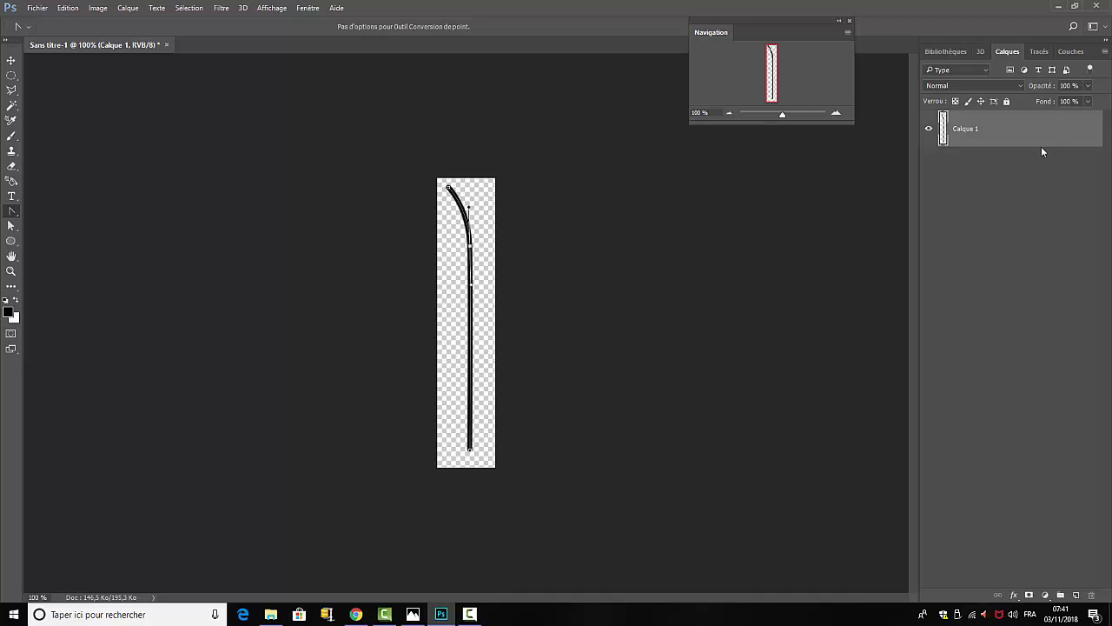
{"action": "left_click", "coordinate": [1040, 52]}
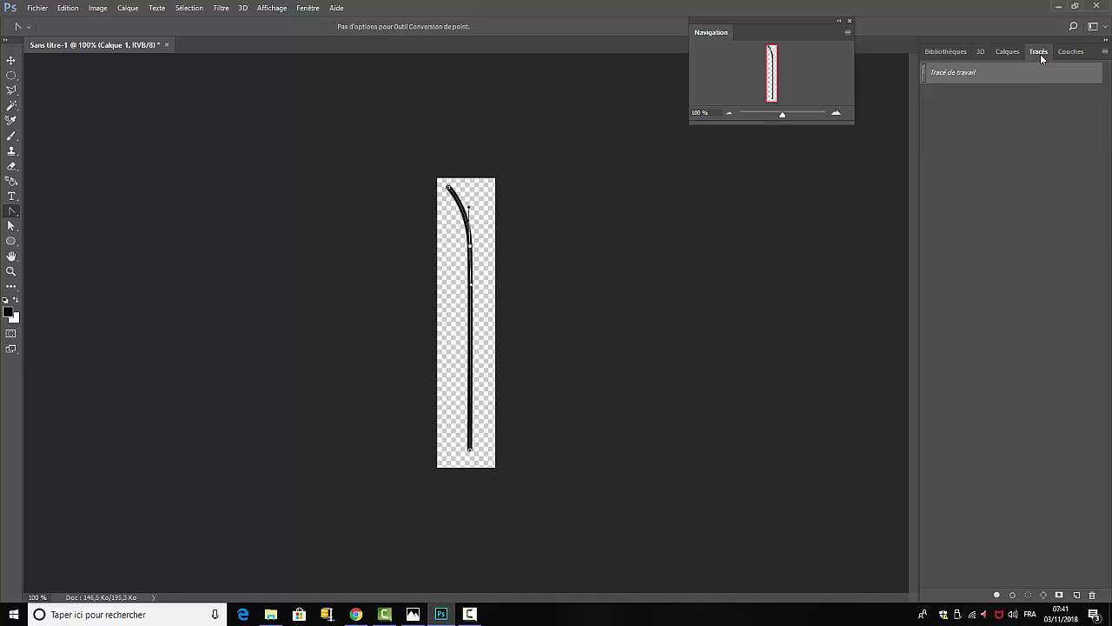
{"action": "left_click", "coordinate": [983, 186]}
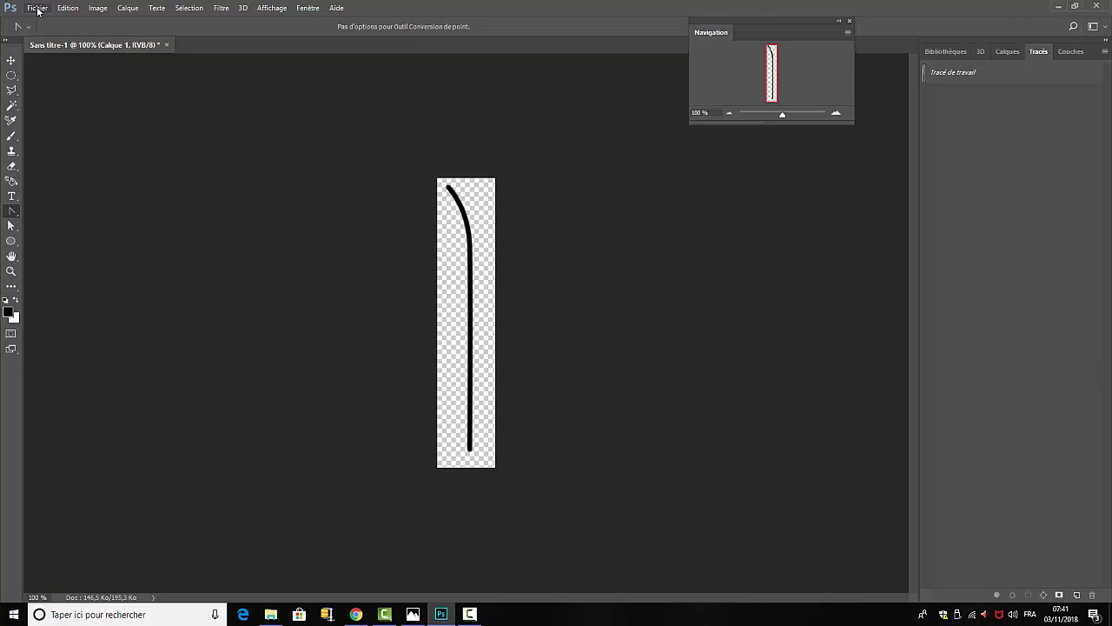
- Define the curved black stroke as a brush preset named "branche"
{"action": "left_click", "coordinate": [66, 8]}
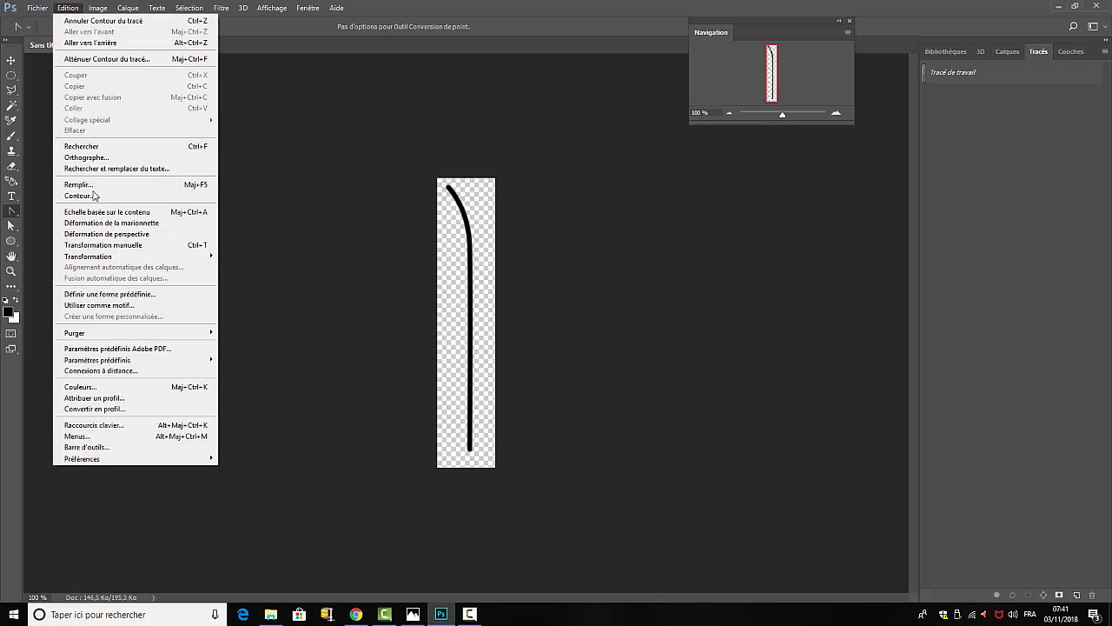
{"action": "left_click", "coordinate": [92, 296]}
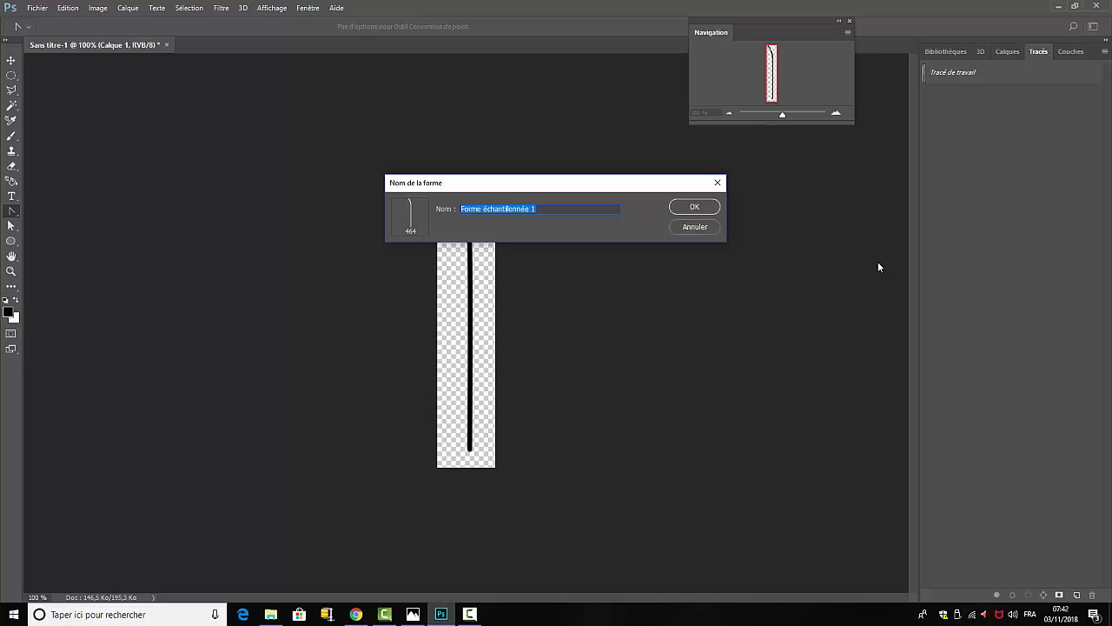
{"action": "type", "text": "branche"}
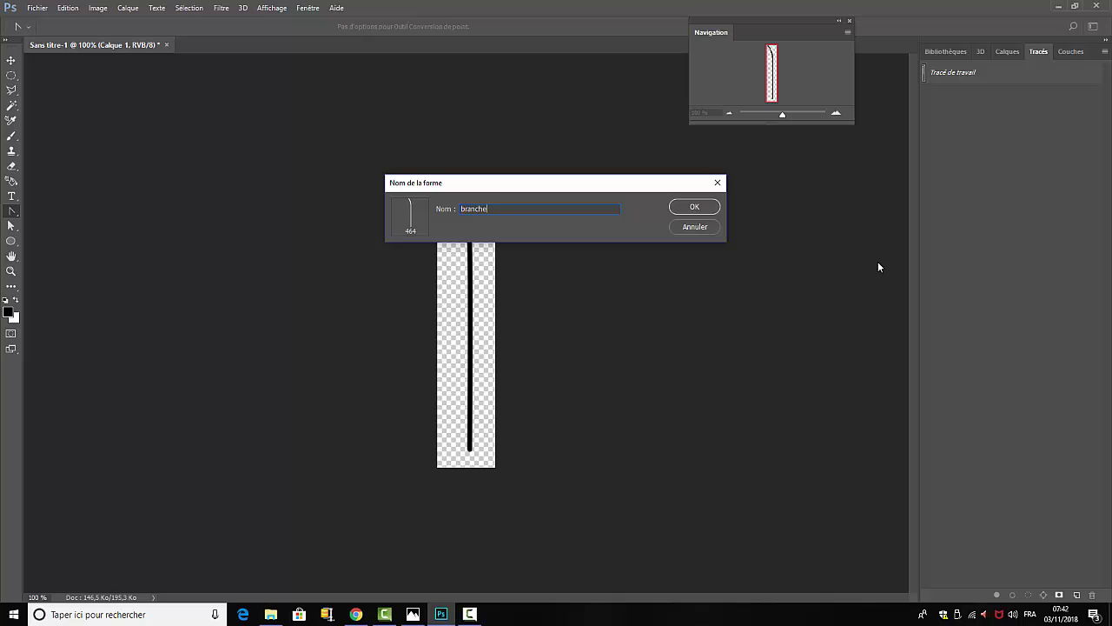
{"action": "left_click", "coordinate": [693, 206]}
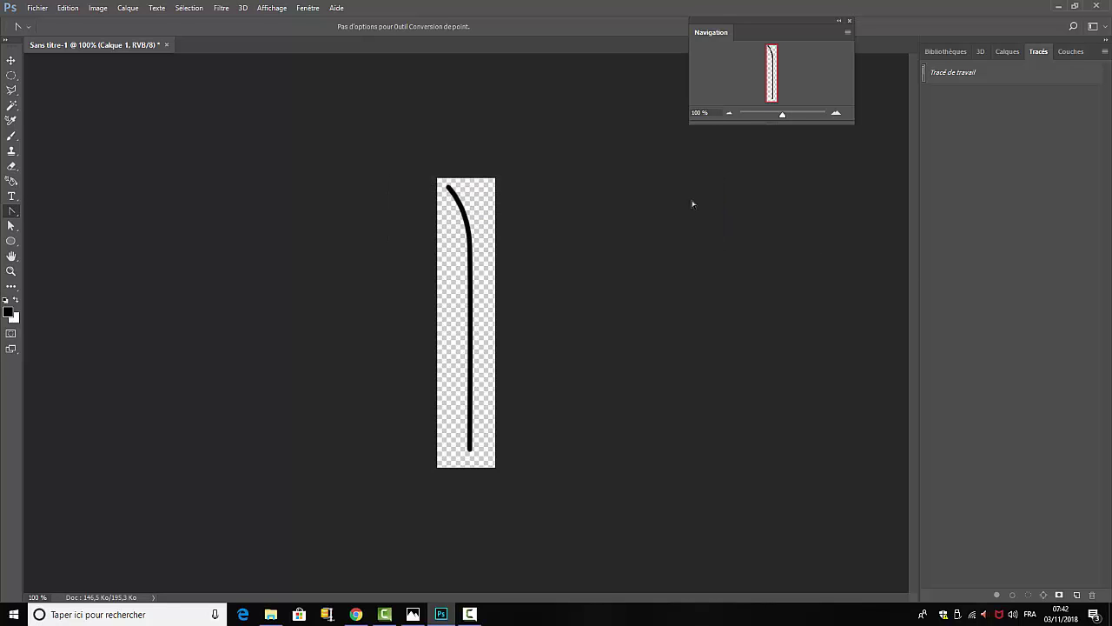
- Create a new document from the recent 1280 x 720 px, 300 ppi preset with a black background
{"action": "left_click", "coordinate": [36, 8]}
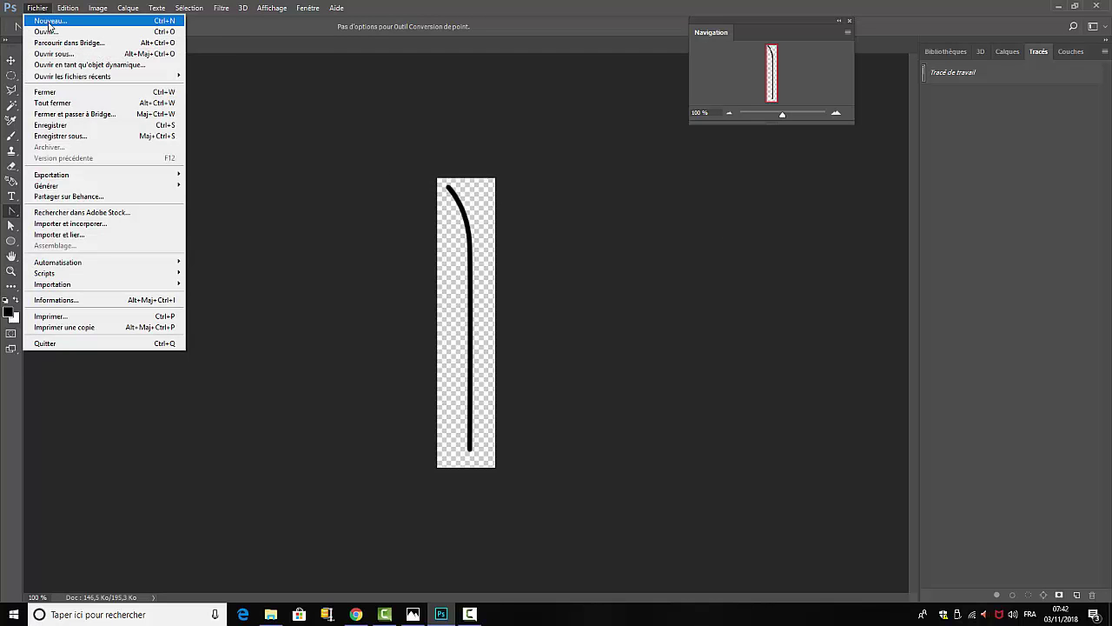
{"action": "left_click", "coordinate": [50, 20]}
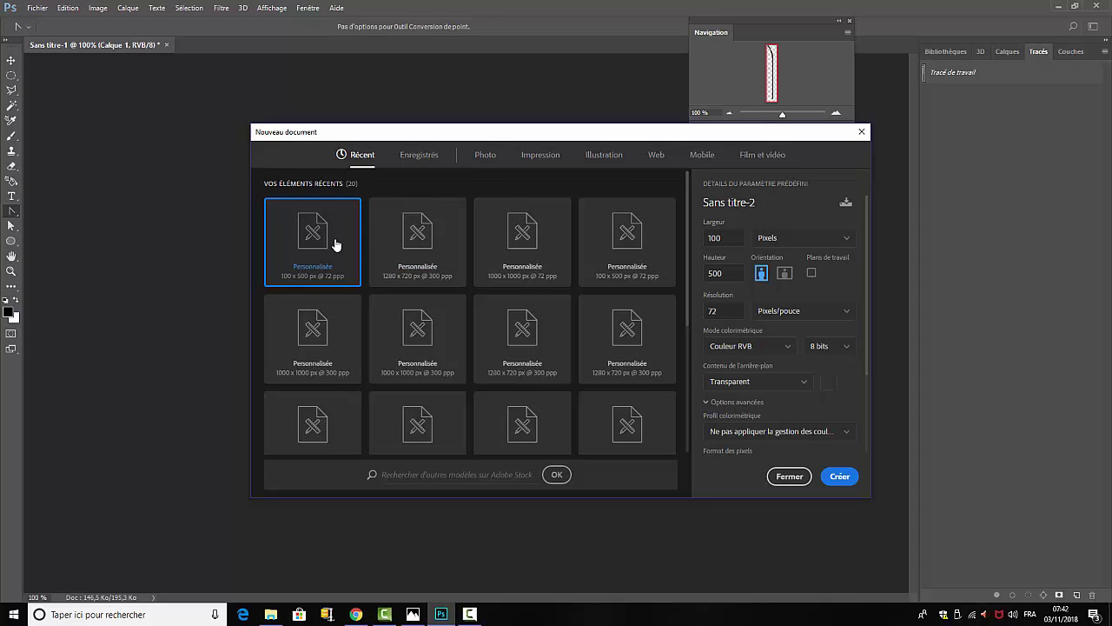
{"action": "left_click", "coordinate": [415, 247]}
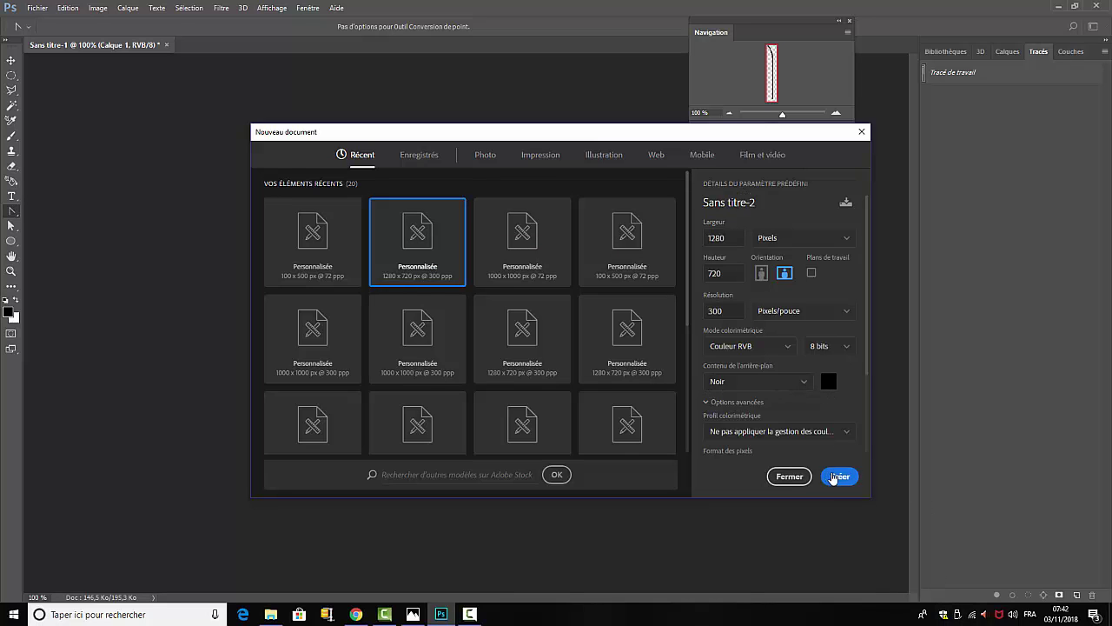
{"action": "left_click", "coordinate": [839, 477]}
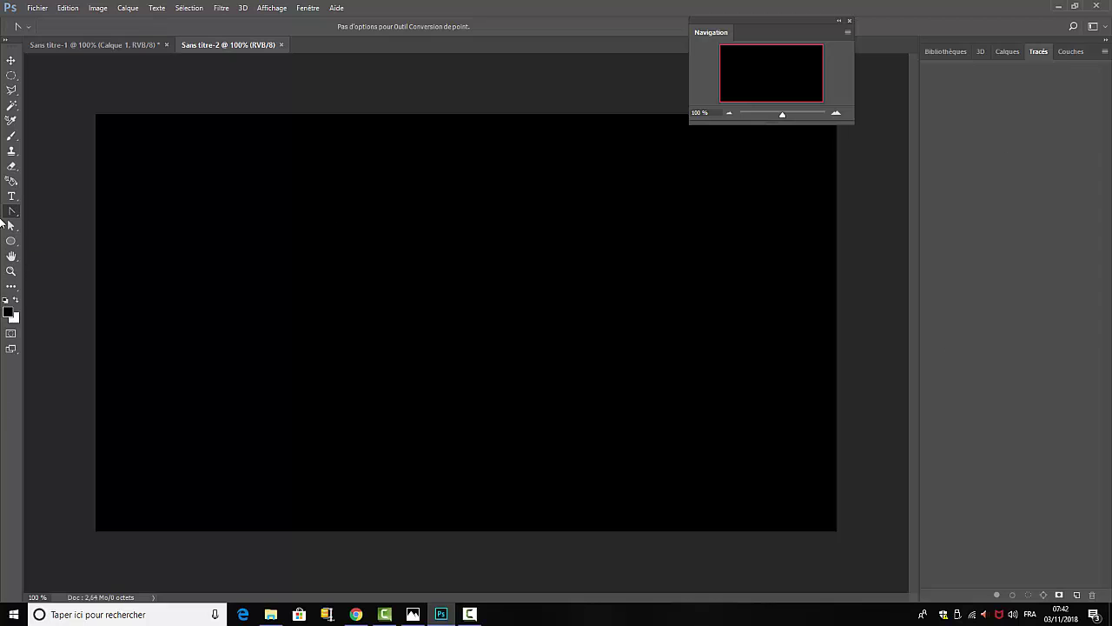
- Draw three nested circular paths near the document's centre with the Ellipse tool, the outermost about 166 px and the innermost about 32 px wide
{"action": "left_click", "coordinate": [15, 244]}
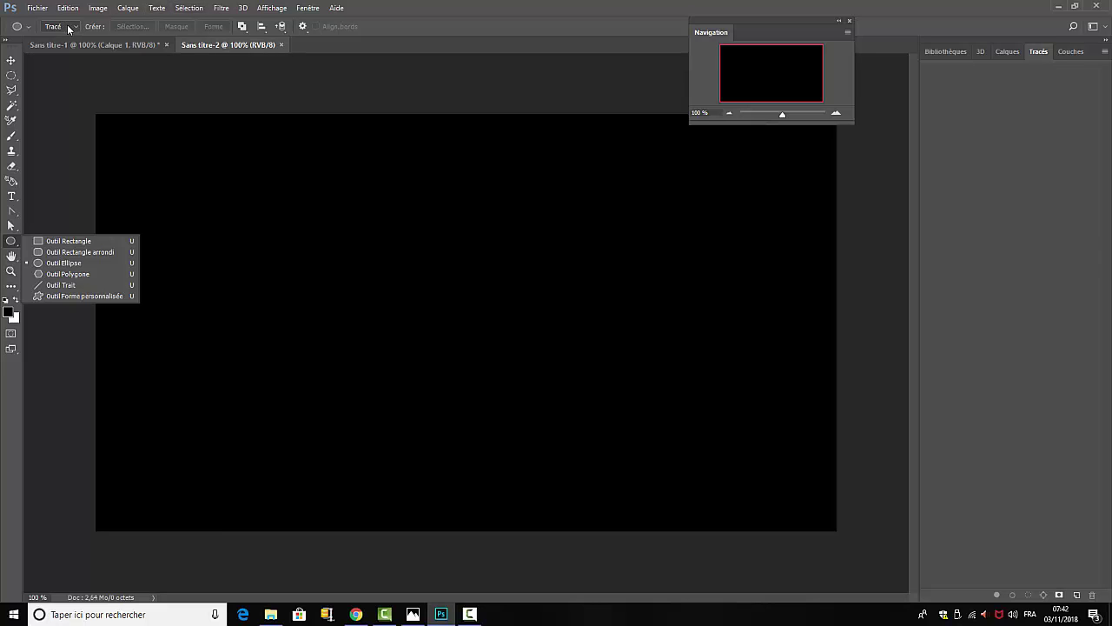
{"action": "left_click", "coordinate": [65, 264]}
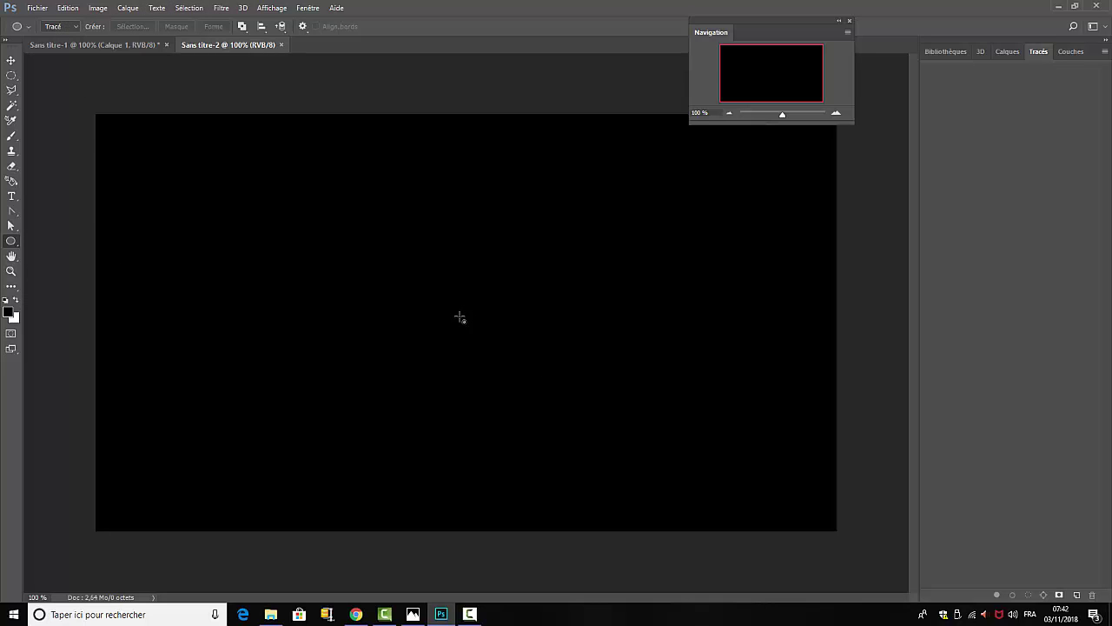
{"action": "left_click_drag", "start_coordinate": [460, 317], "coordinate": [508, 252]}
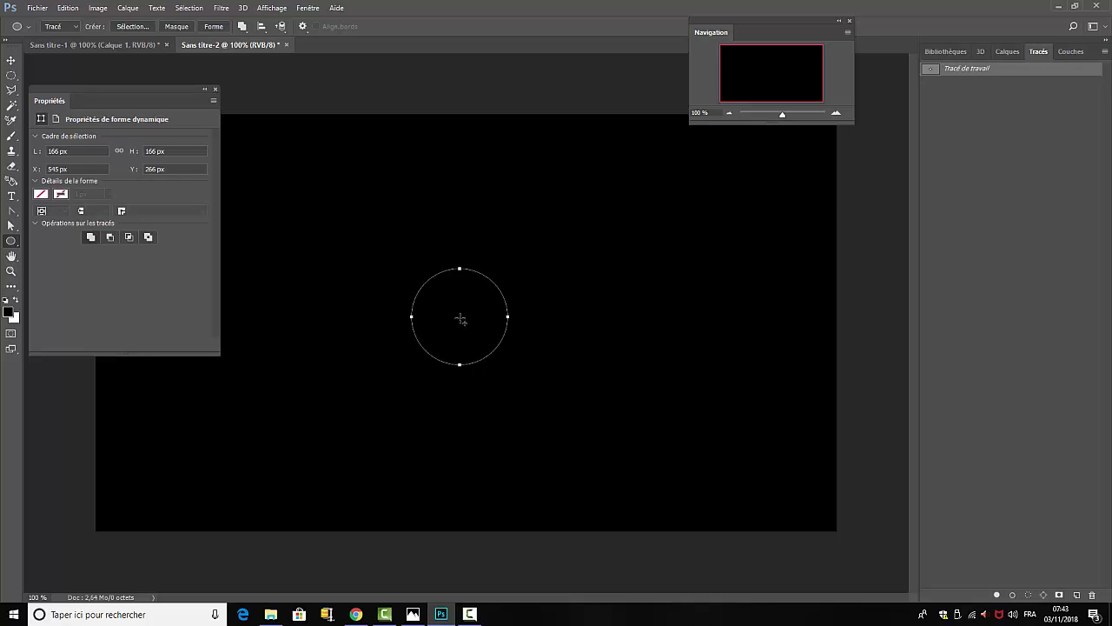
{"action": "left_click_drag", "start_coordinate": [460, 318], "coordinate": [495, 245]}
{"action": "left_click_drag", "start_coordinate": [460, 321], "coordinate": [471, 295]}
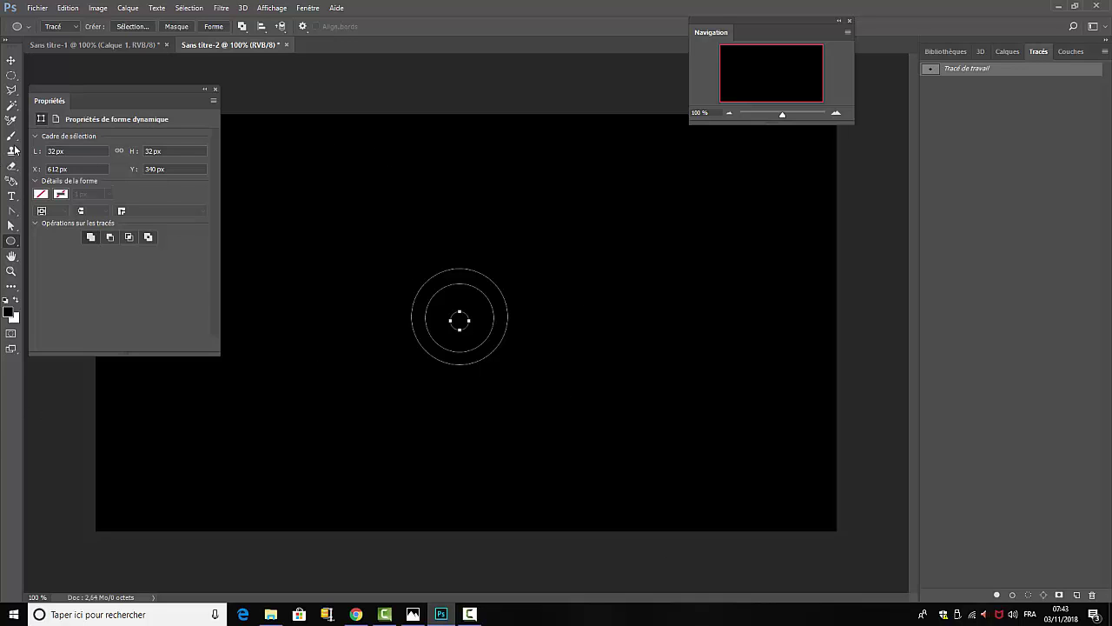
- Open the brush settings for the Brush tool and set the tip size to 175 px with 25 % spacing
{"action": "left_click", "coordinate": [10, 139]}
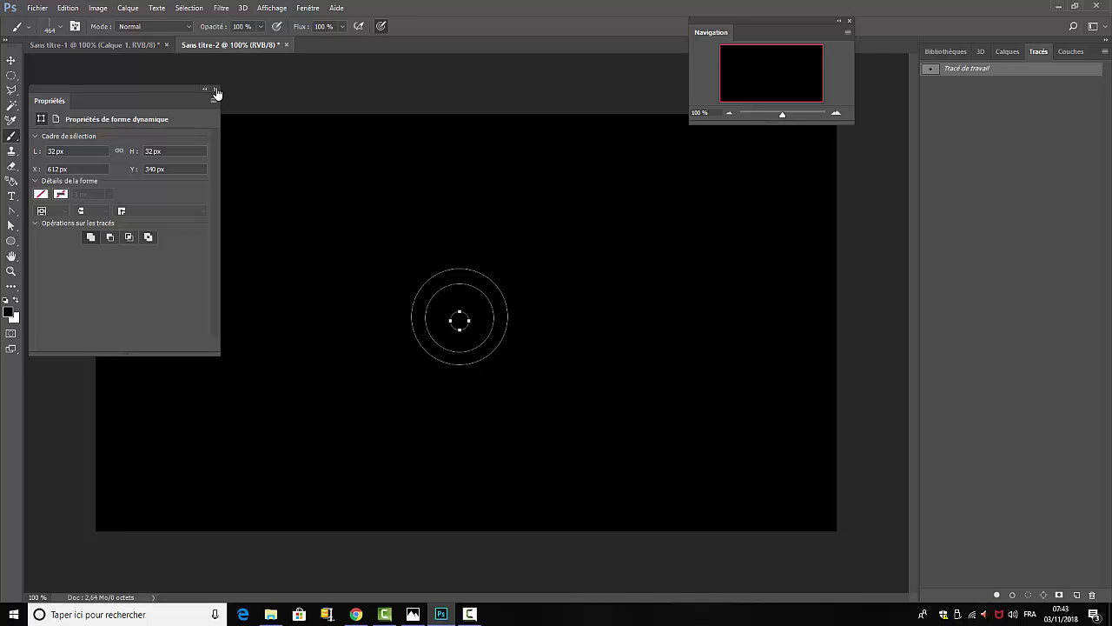
{"action": "left_click", "coordinate": [216, 92]}
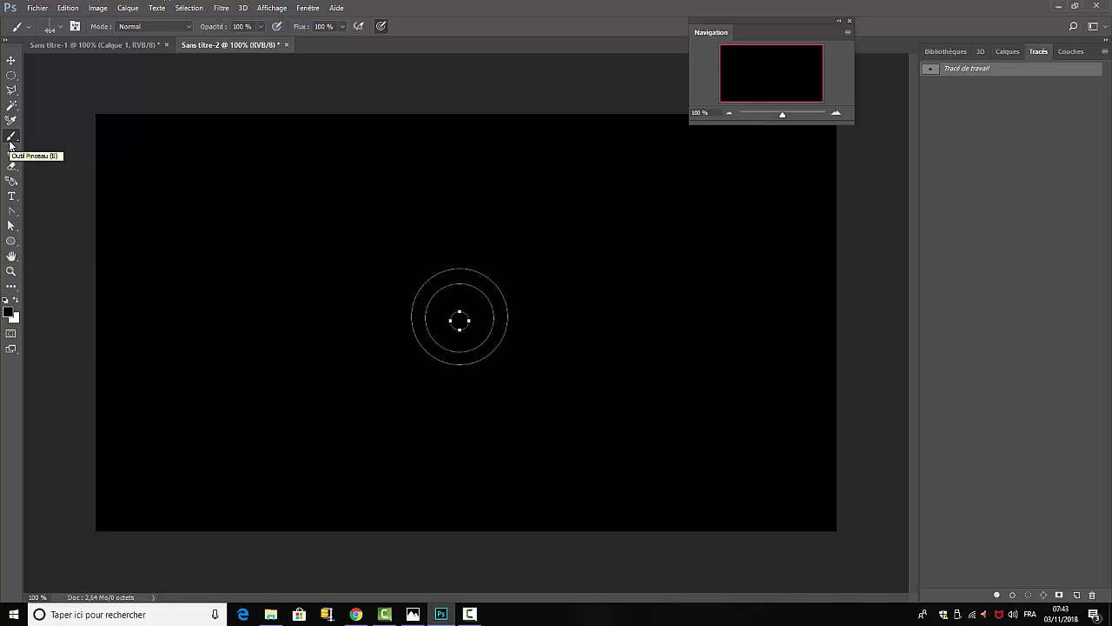
{"action": "key", "text": "F5"}
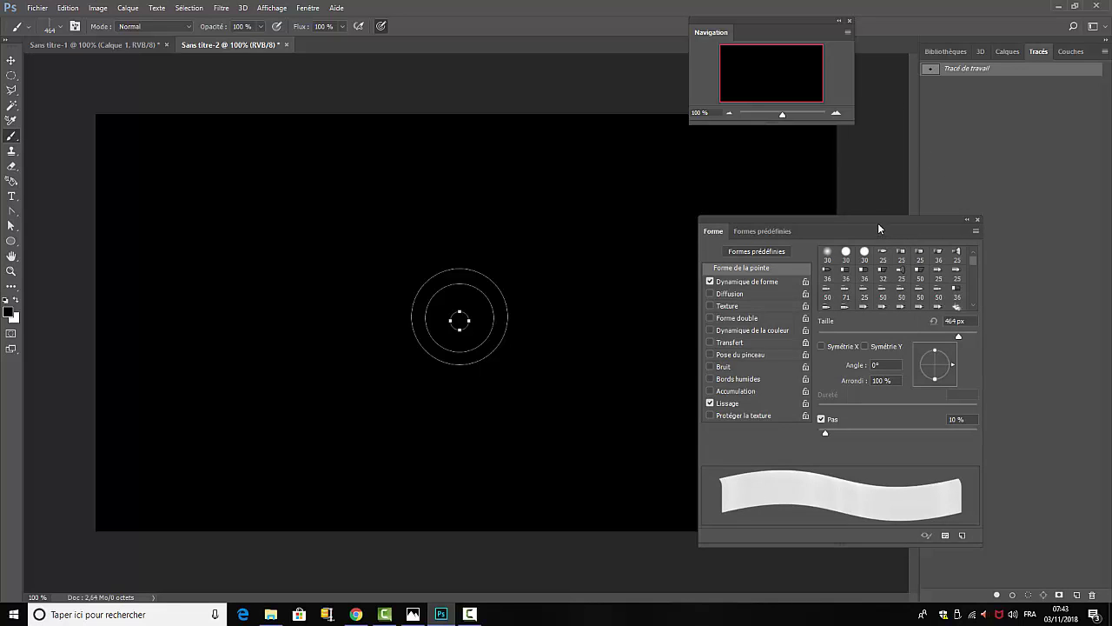
{"action": "mouse_move", "coordinate": [878, 222]}
{"action": "left_mouse_down"}
{"action": "mouse_move", "coordinate": [893, 111]}
{"action": "mouse_move", "coordinate": [858, 91]}
{"action": "left_mouse_up"}
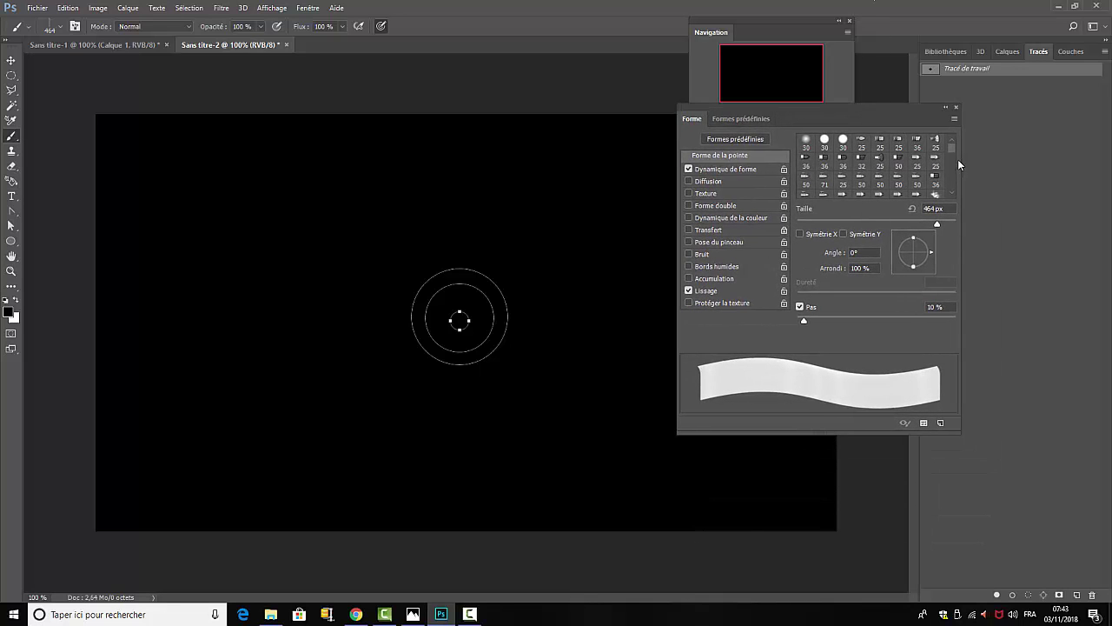
{"action": "left_click_drag", "start_coordinate": [952, 152], "coordinate": [954, 183]}
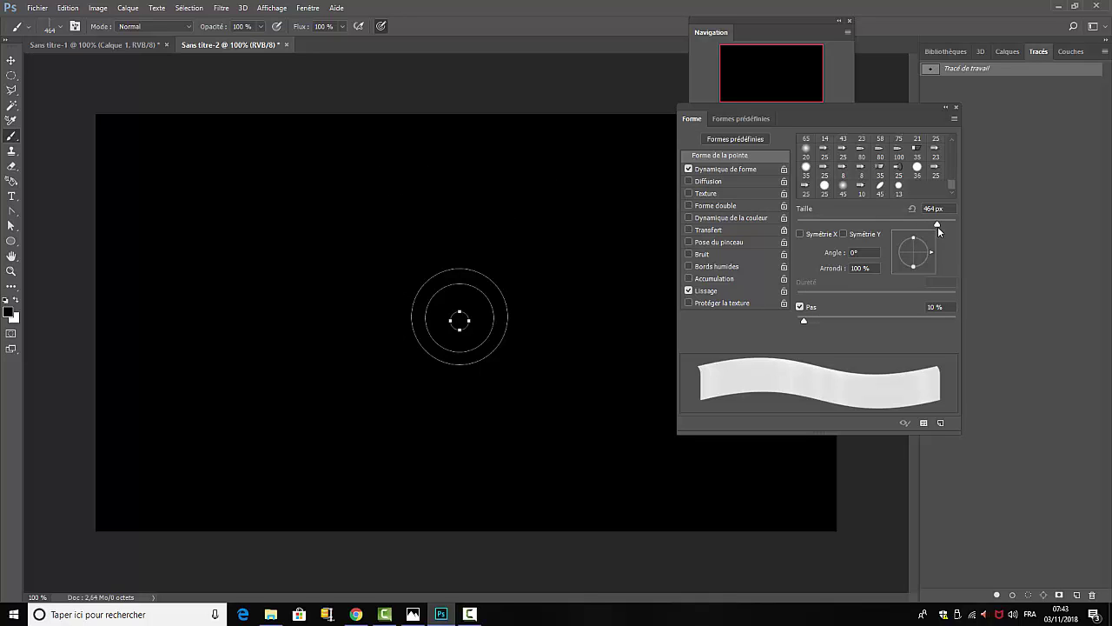
{"action": "mouse_move", "coordinate": [938, 226]}
{"action": "left_mouse_down"}
{"action": "mouse_move", "coordinate": [868, 227]}
{"action": "mouse_move", "coordinate": [907, 226]}
{"action": "left_mouse_up"}
{"action": "left_click_drag", "start_coordinate": [906, 224], "coordinate": [905, 223]}
{"action": "type", "text": "175"}
{"action": "mouse_move", "coordinate": [803, 320]}
{"action": "left_mouse_down"}
{"action": "mouse_move", "coordinate": [896, 325]}
{"action": "mouse_move", "coordinate": [816, 323]}
{"action": "left_mouse_up"}
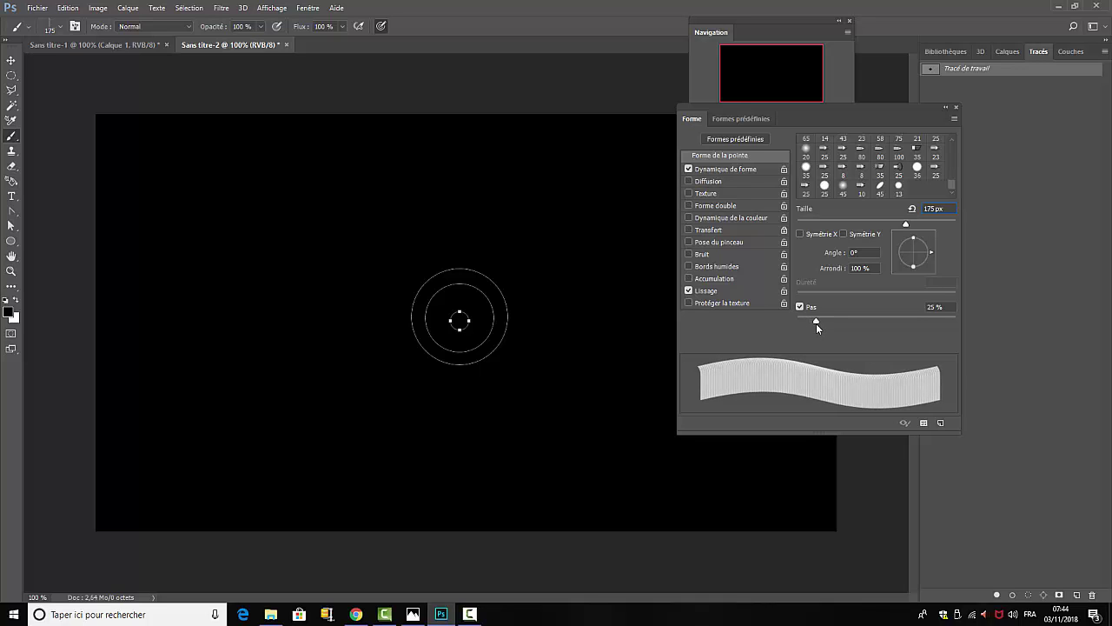
- In the brush's shape dynamics, disable size control, set size variation to 100 % and set angle control to Direction
{"action": "left_click", "coordinate": [705, 170]}
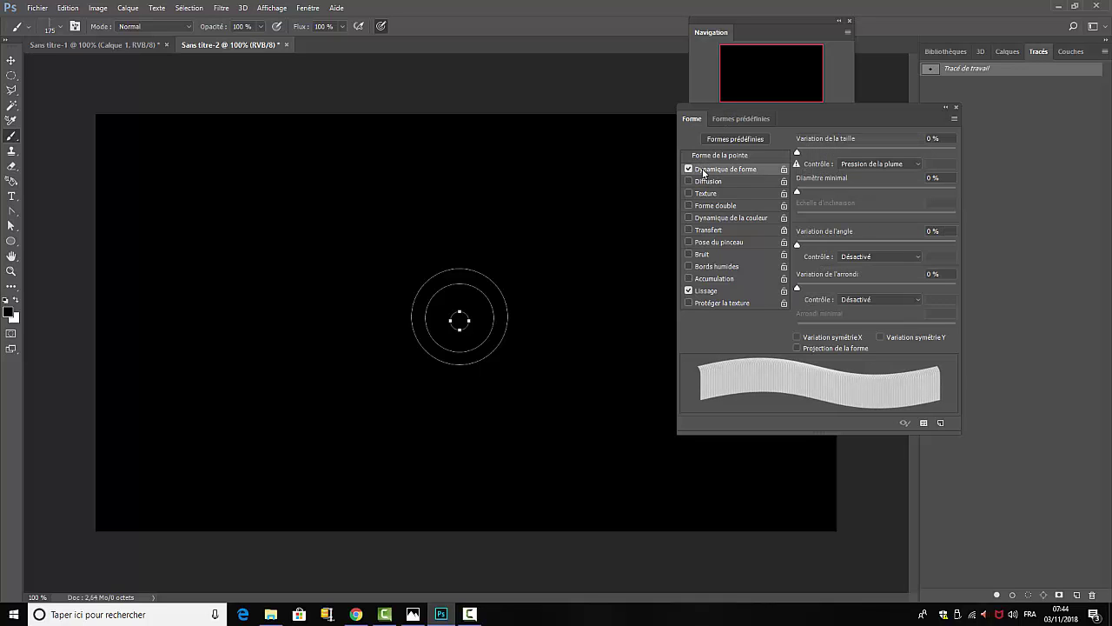
{"action": "left_click", "coordinate": [919, 165]}
{"action": "left_click", "coordinate": [854, 174]}
{"action": "left_click_drag", "start_coordinate": [798, 153], "coordinate": [963, 168]}
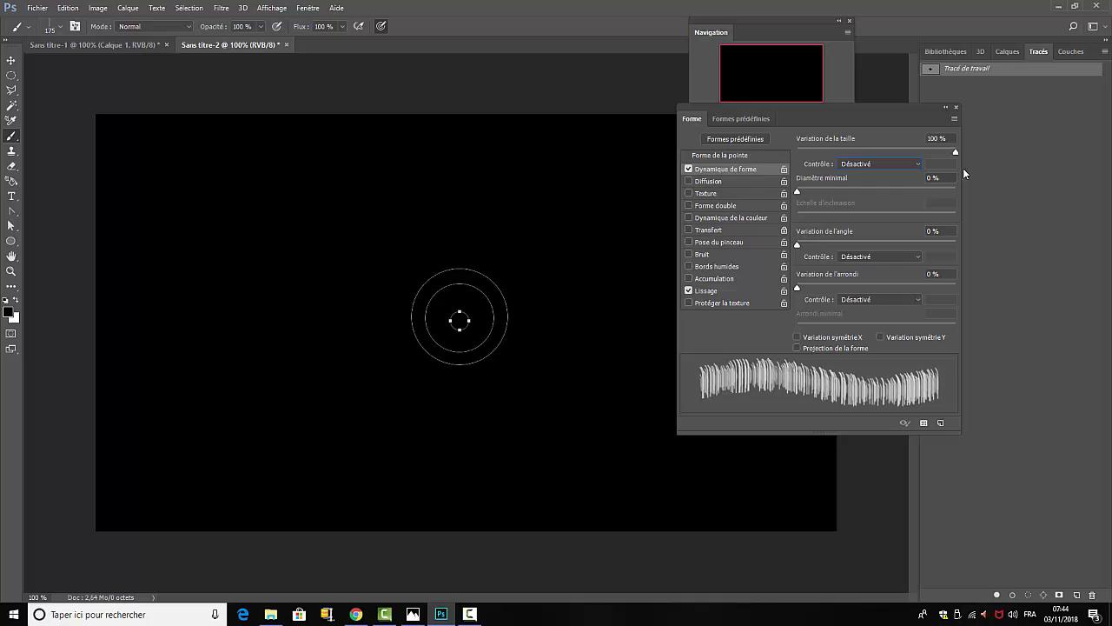
{"action": "left_click", "coordinate": [918, 256]}
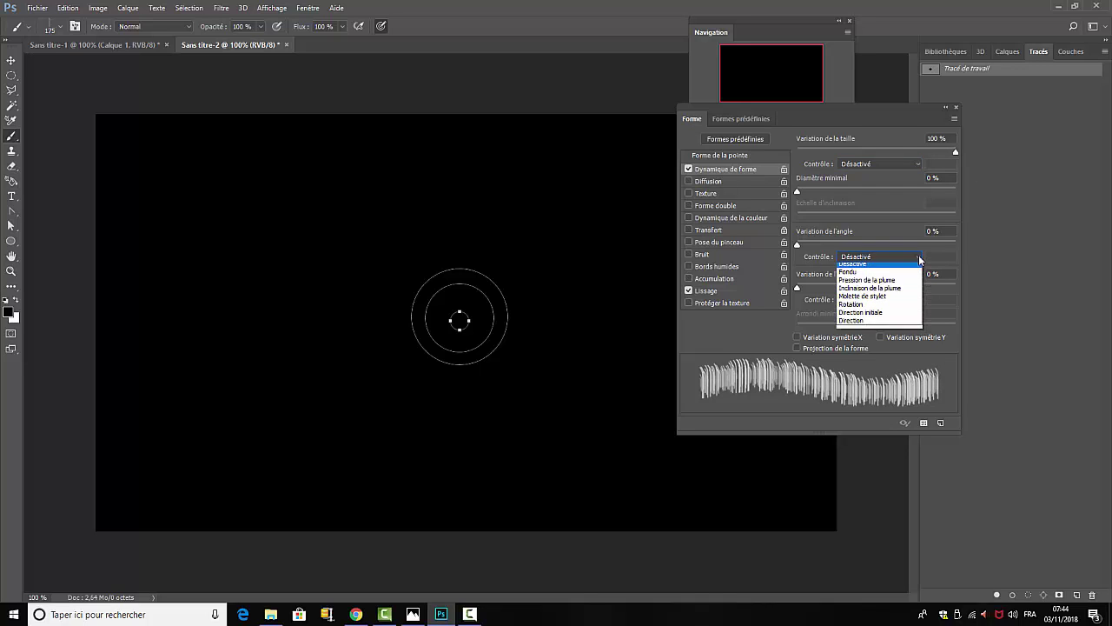
{"action": "left_click", "coordinate": [859, 324]}
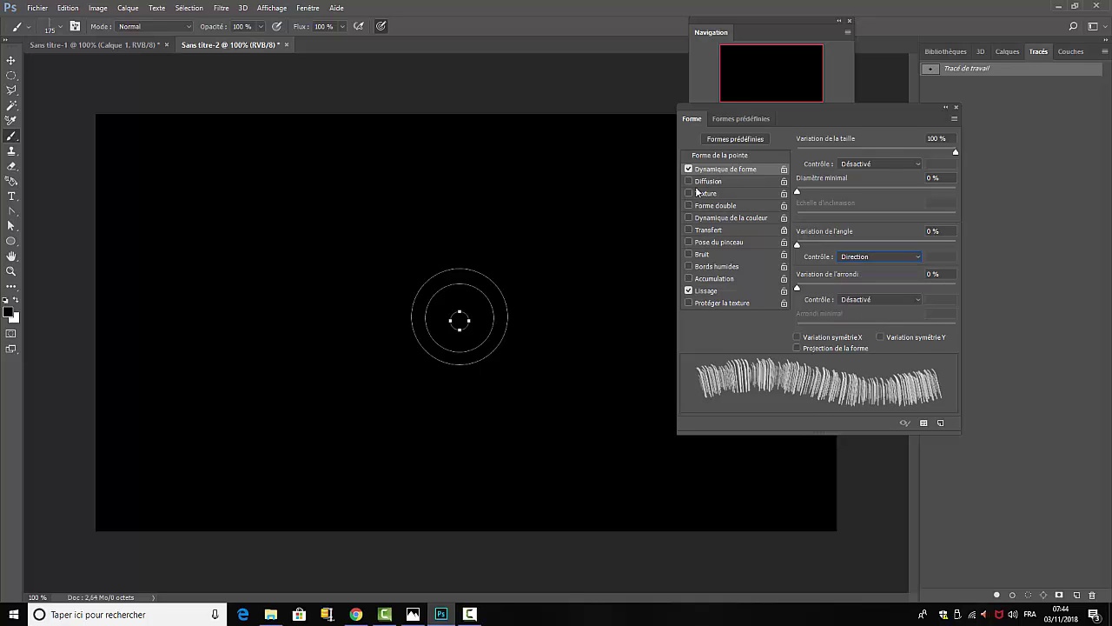
- Enable Diffusion for the brush with 33 % scatter, a count of 2 and 100 % count variation
{"action": "left_click", "coordinate": [689, 182]}
{"action": "left_click", "coordinate": [710, 182]}
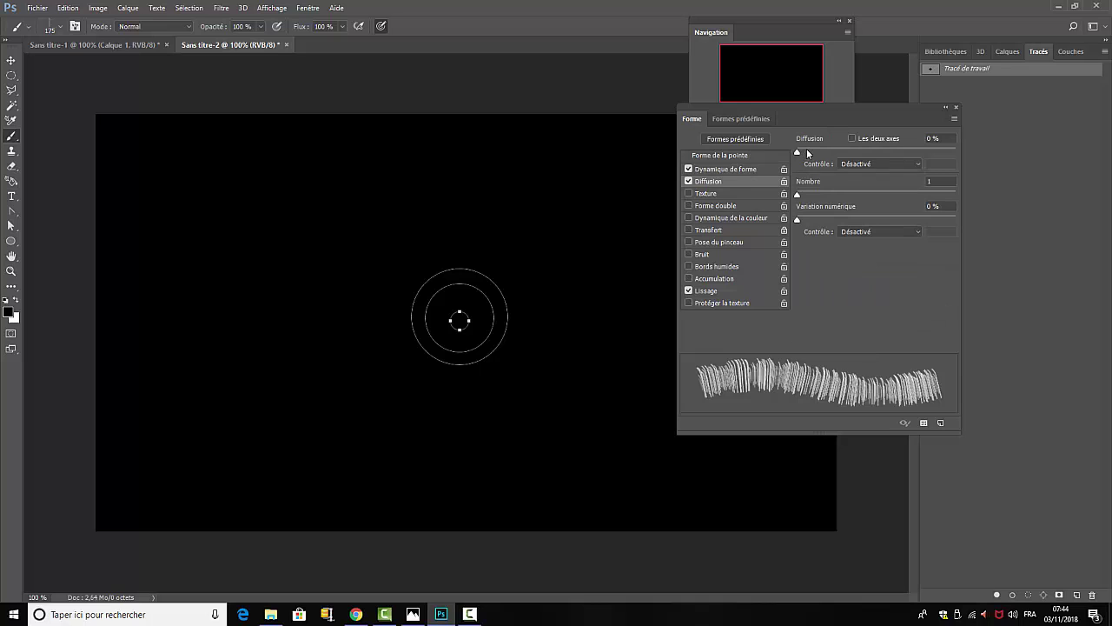
{"action": "left_click_drag", "start_coordinate": [798, 153], "coordinate": [823, 153]}
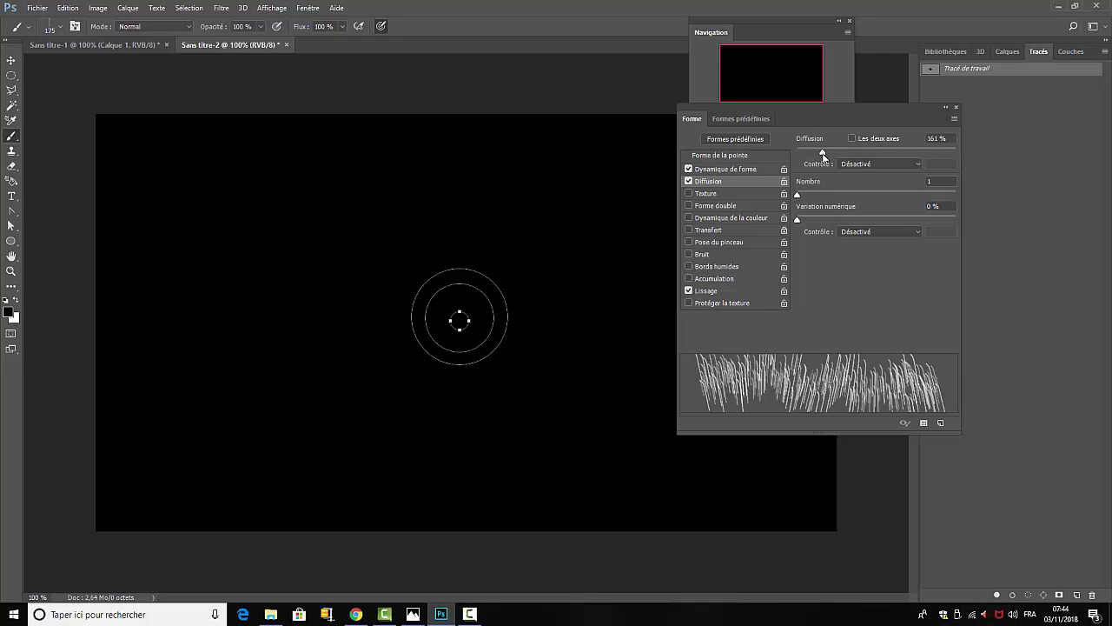
{"action": "left_click_drag", "start_coordinate": [823, 153], "coordinate": [825, 152]}
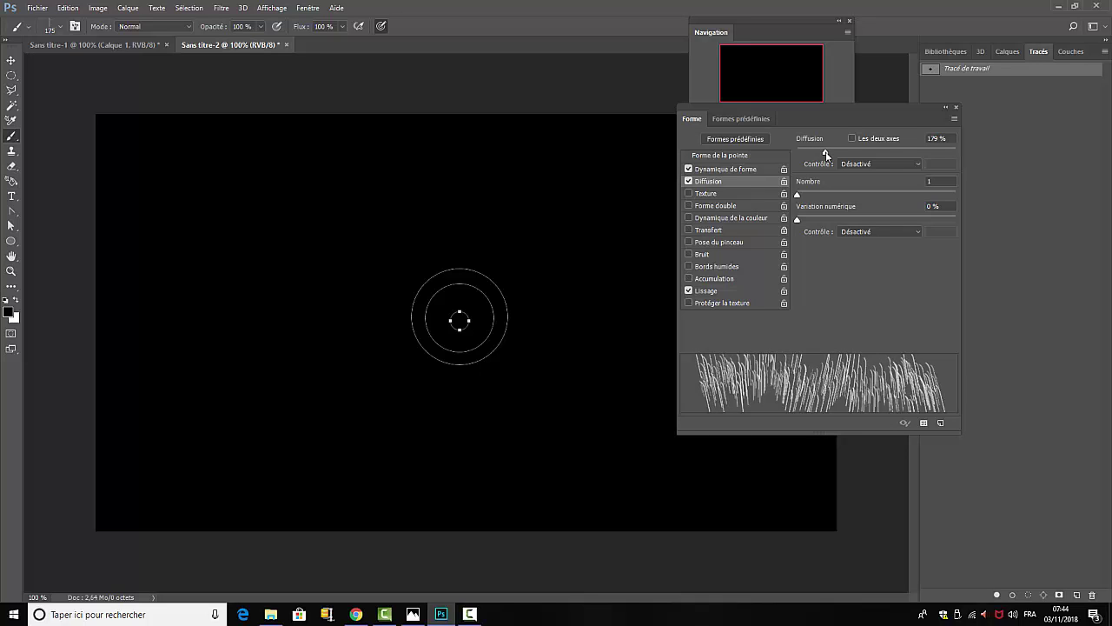
{"action": "left_click_drag", "start_coordinate": [825, 151], "coordinate": [802, 155]}
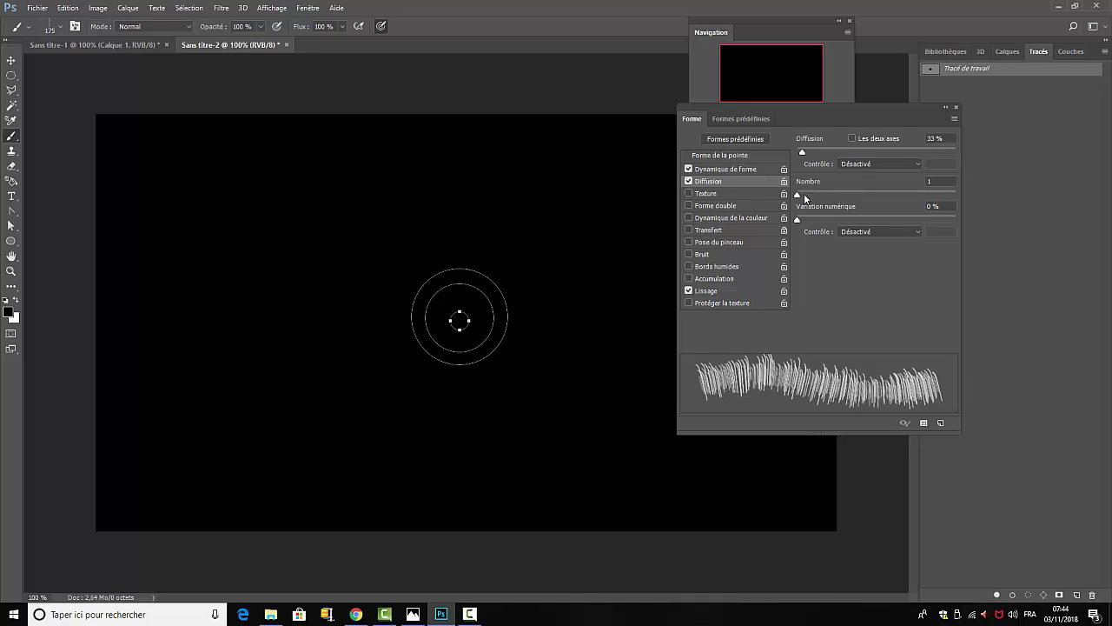
{"action": "left_click_drag", "start_coordinate": [798, 199], "coordinate": [955, 219]}
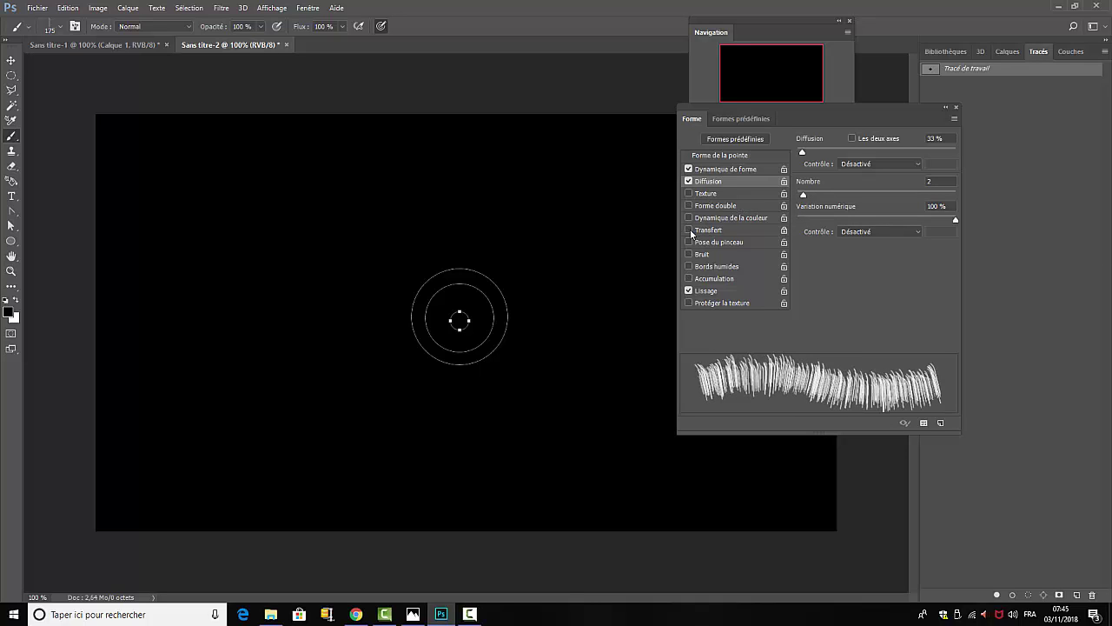
- Enable Transfert for the brush with flow variation at 100 %, and turn off Lissage
{"action": "left_click", "coordinate": [688, 230]}
{"action": "left_click", "coordinate": [703, 231]}
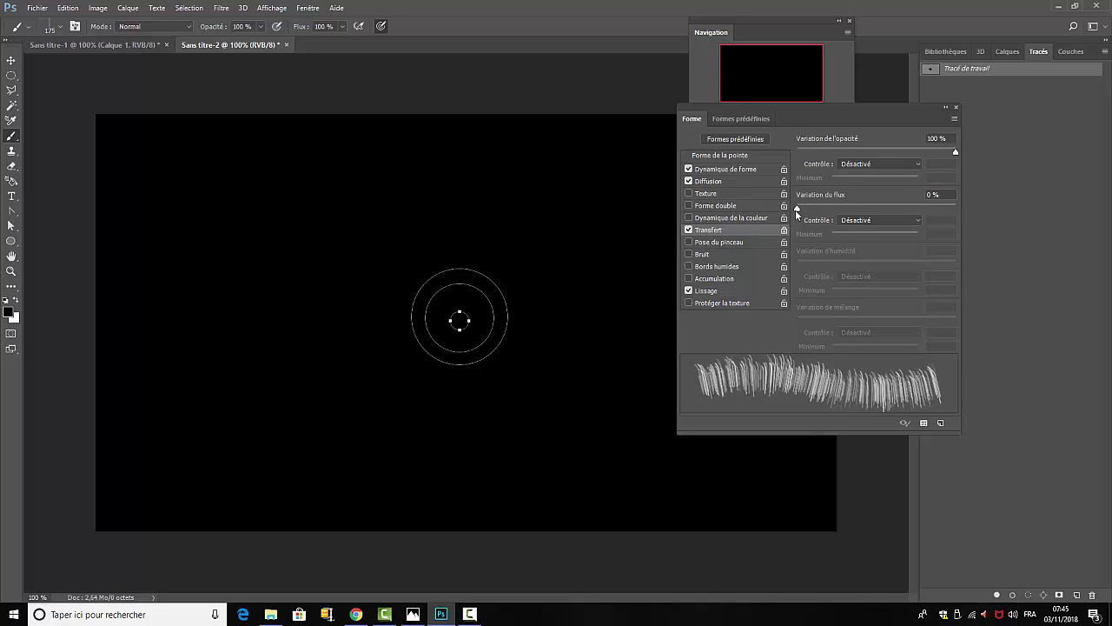
{"action": "left_click_drag", "start_coordinate": [797, 210], "coordinate": [964, 213]}
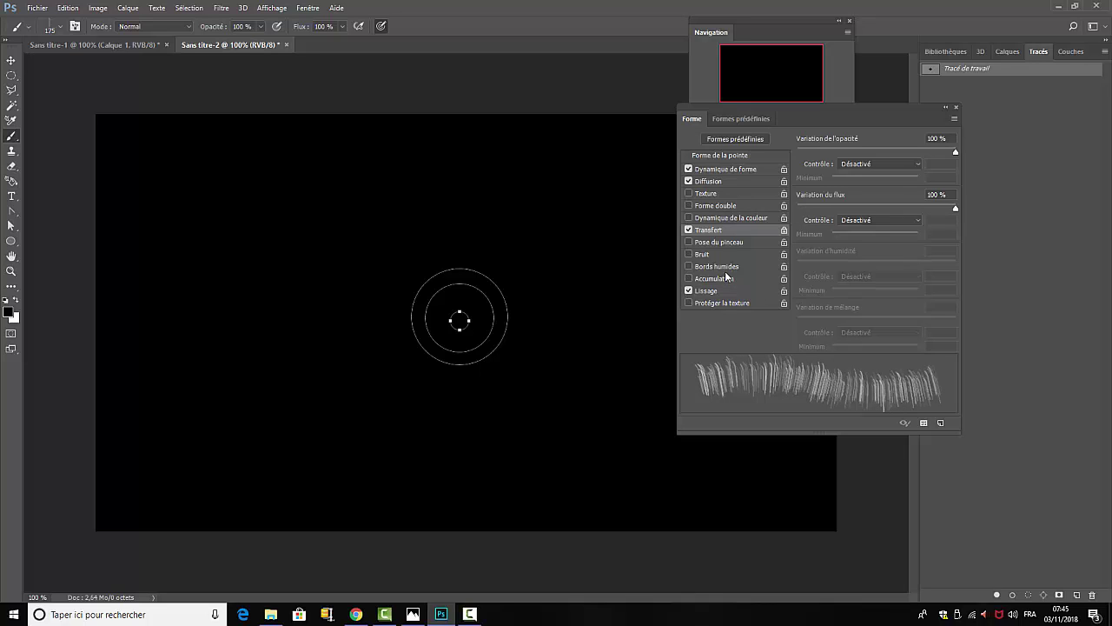
{"action": "left_click", "coordinate": [688, 290]}
- Deselect and reselect the work path with the Path Selection tool so no single circle is selected
{"action": "left_click", "coordinate": [11, 225]}
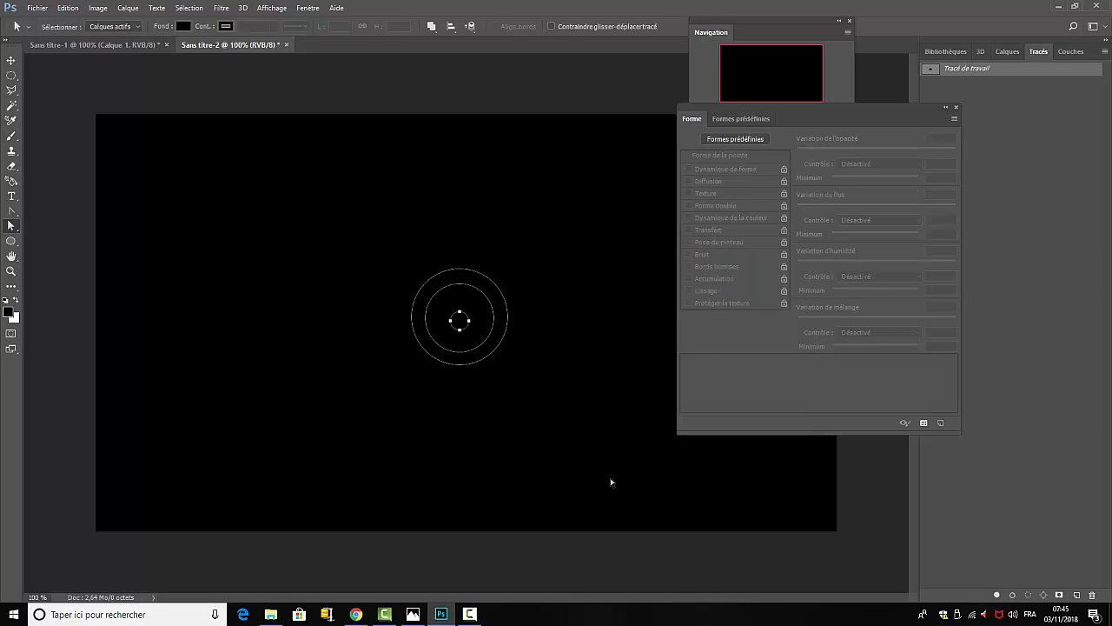
{"action": "left_click", "coordinate": [1016, 479]}
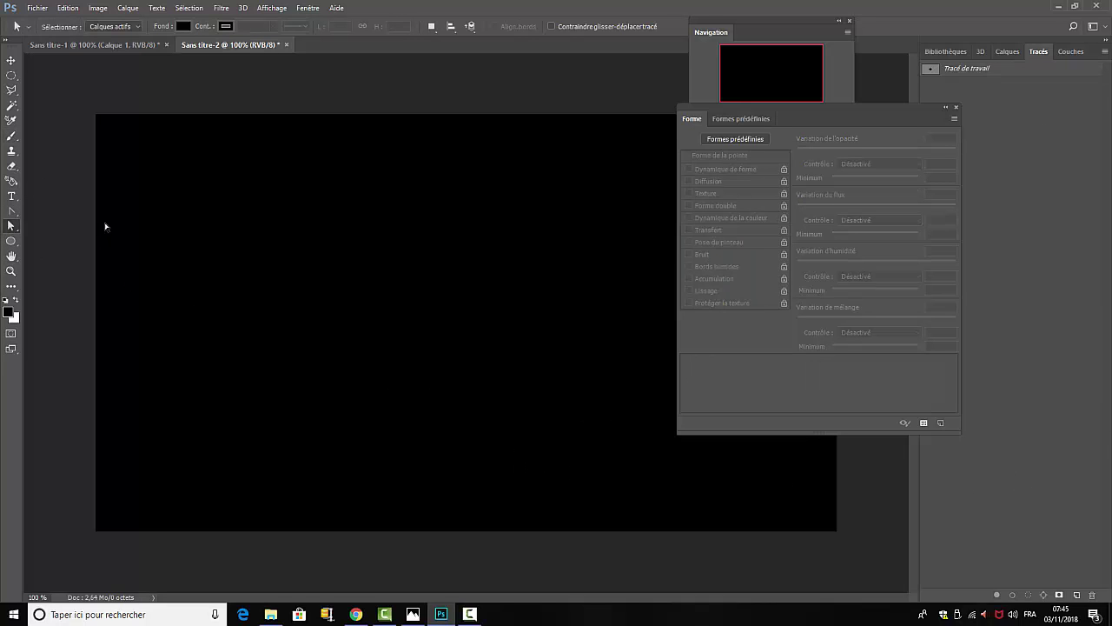
{"action": "left_click", "coordinate": [947, 71]}
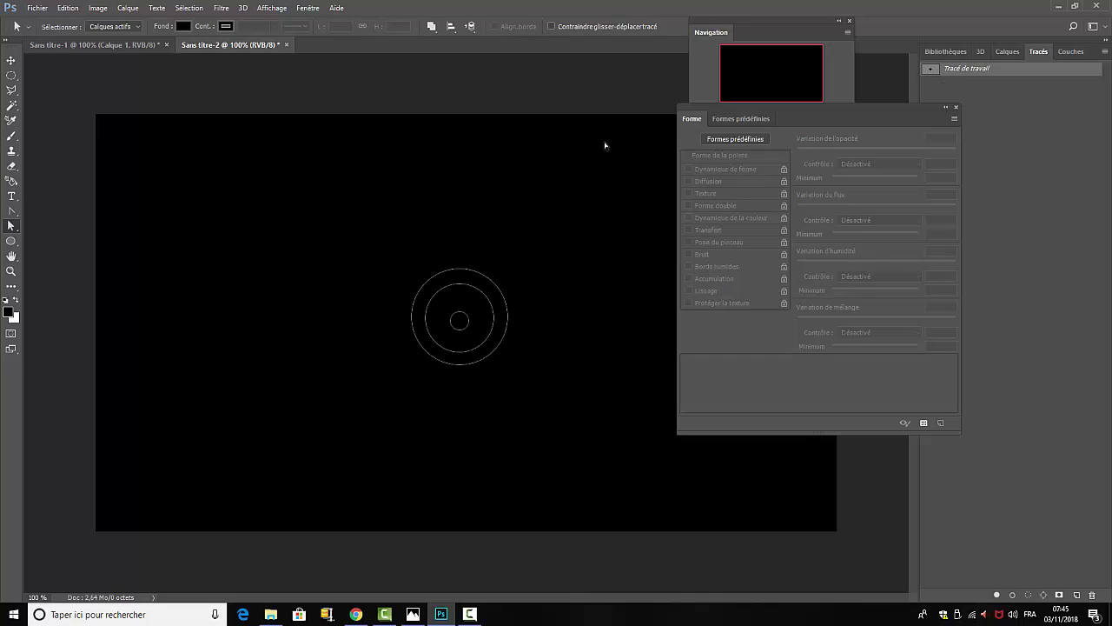
{"action": "right_click", "coordinate": [482, 347]}
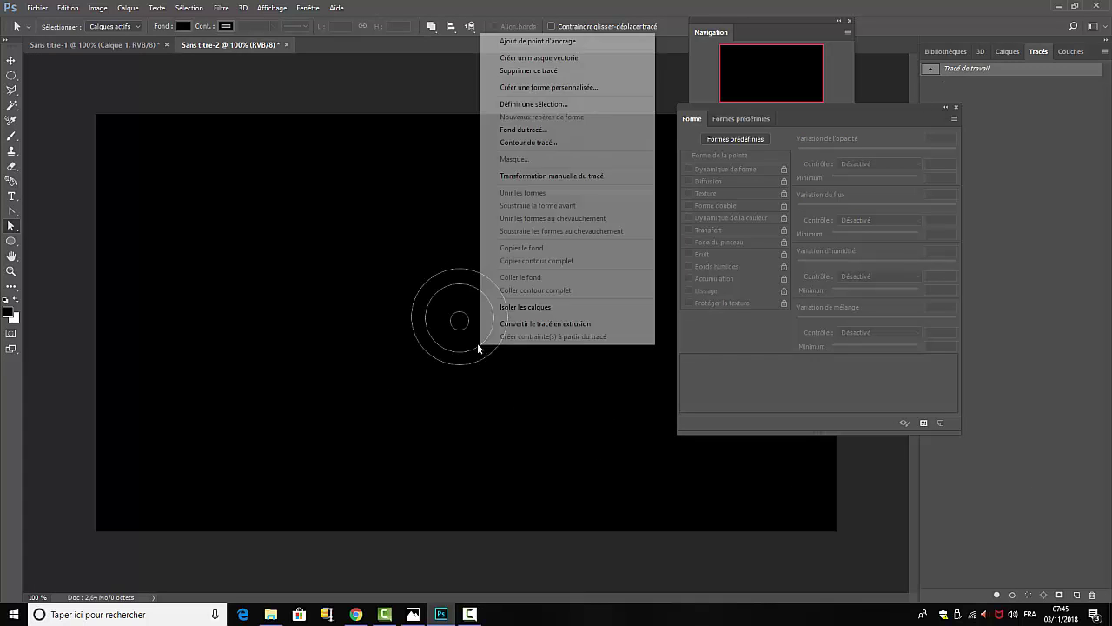
{"action": "left_click", "coordinate": [556, 143]}
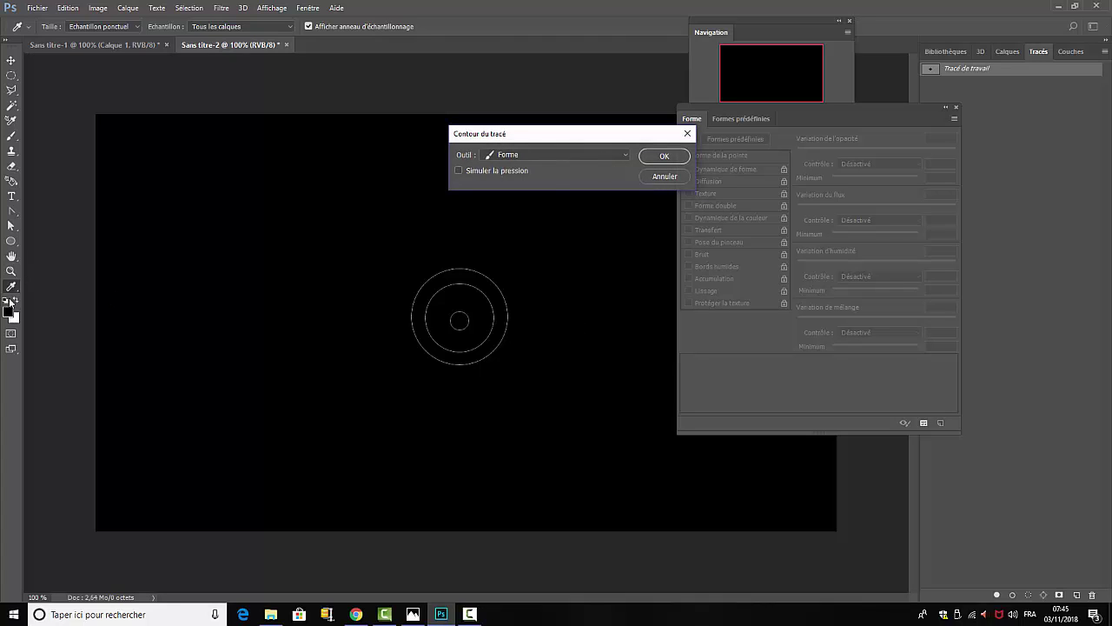
{"action": "left_click", "coordinate": [664, 177]}
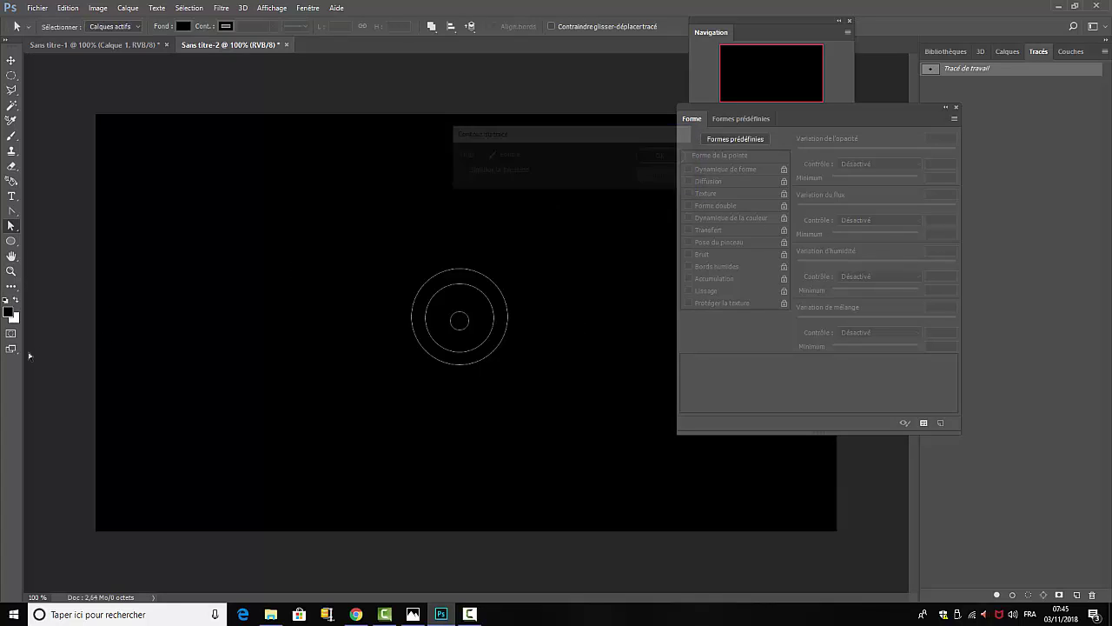
- Swap the foreground colour to white and stroke the three circular paths with the brush, without simulated pressure
{"action": "key", "text": "x"}
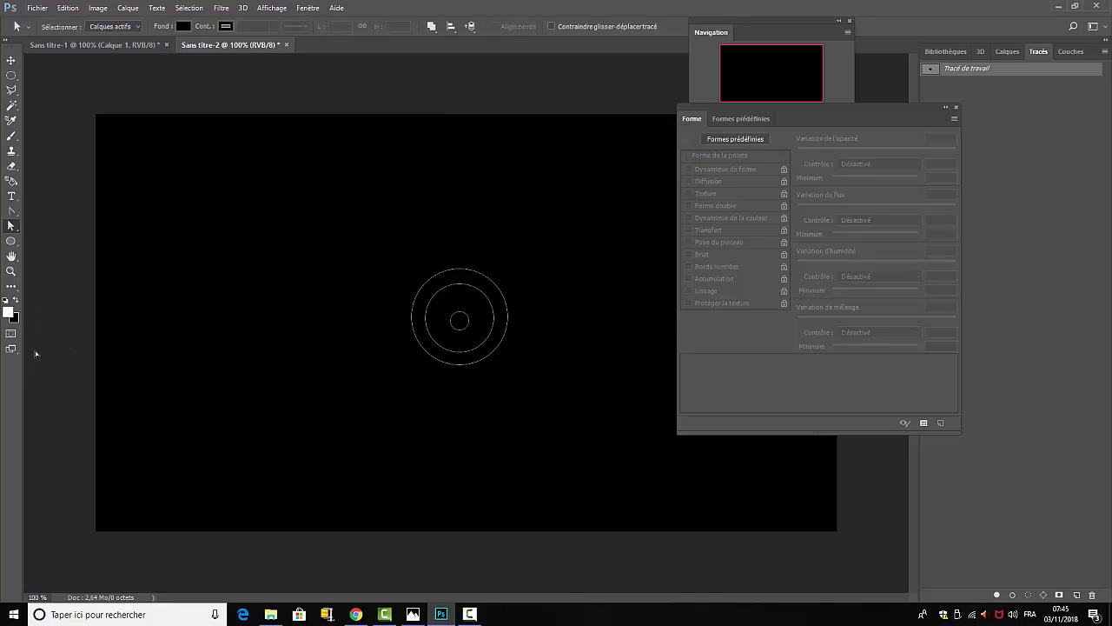
{"action": "right_click", "coordinate": [464, 355]}
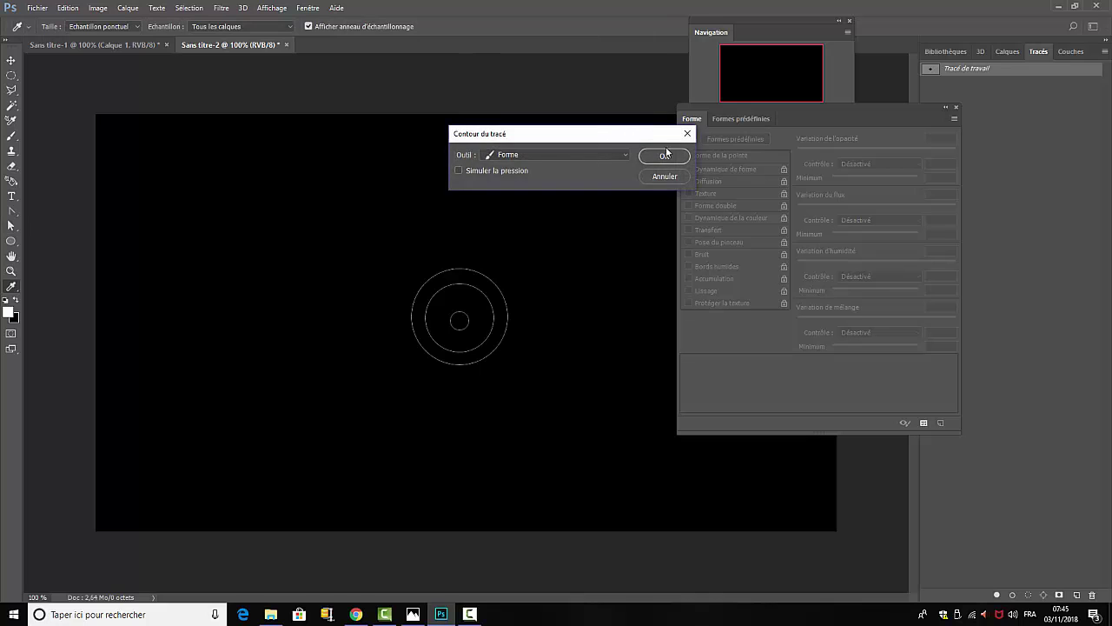
{"action": "left_click", "coordinate": [663, 155]}
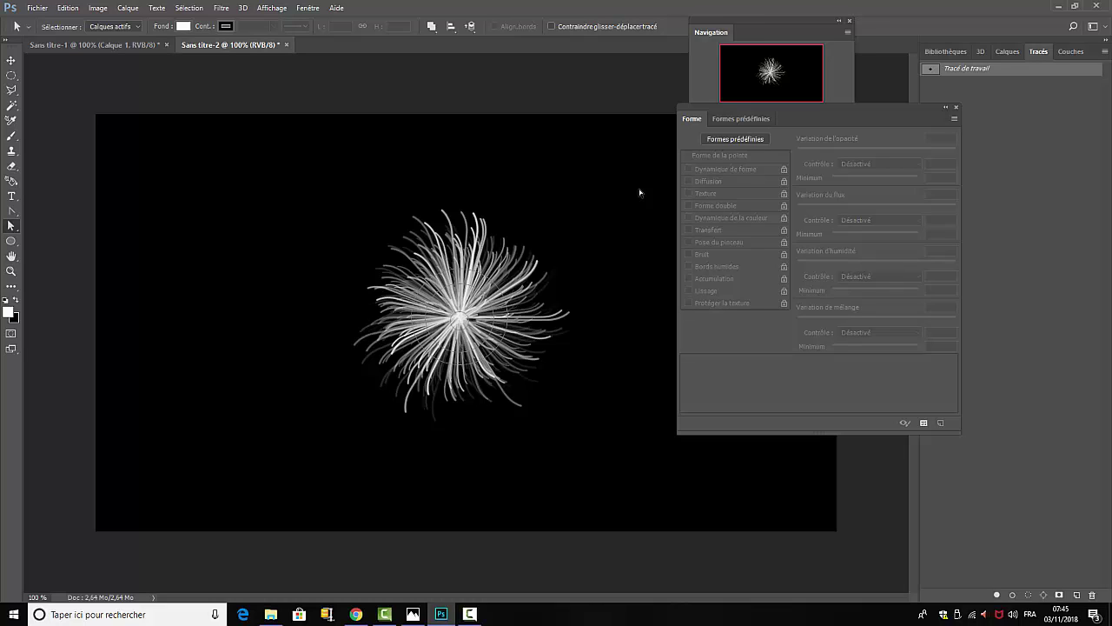
- Undo the path stroke on the background and create a new empty layer above it
{"action": "left_click", "coordinate": [956, 106]}
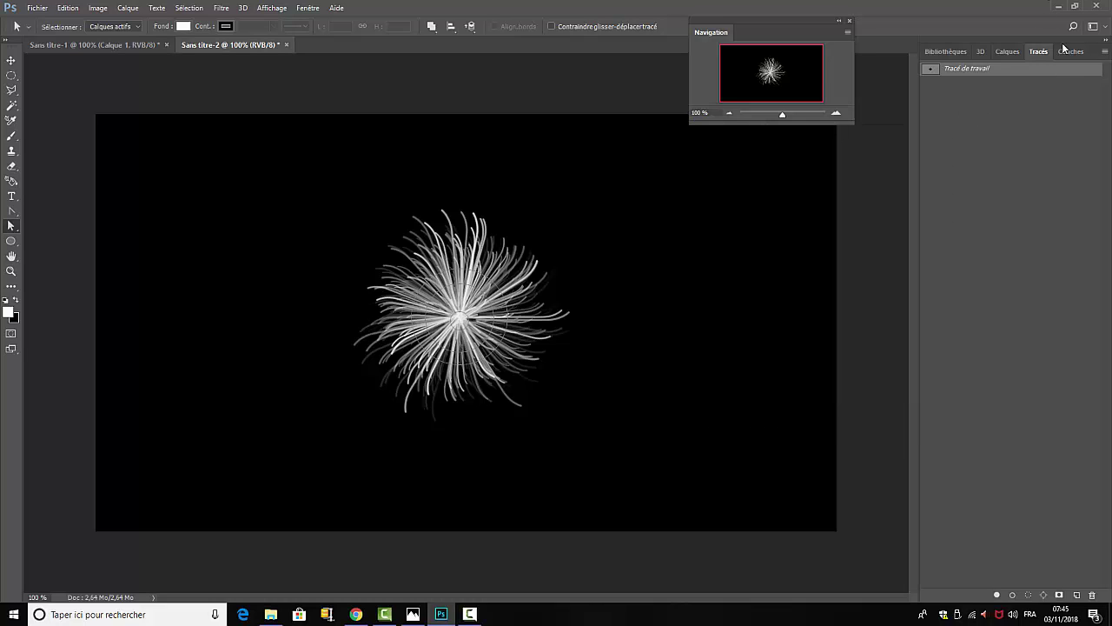
{"action": "left_click", "coordinate": [1007, 51]}
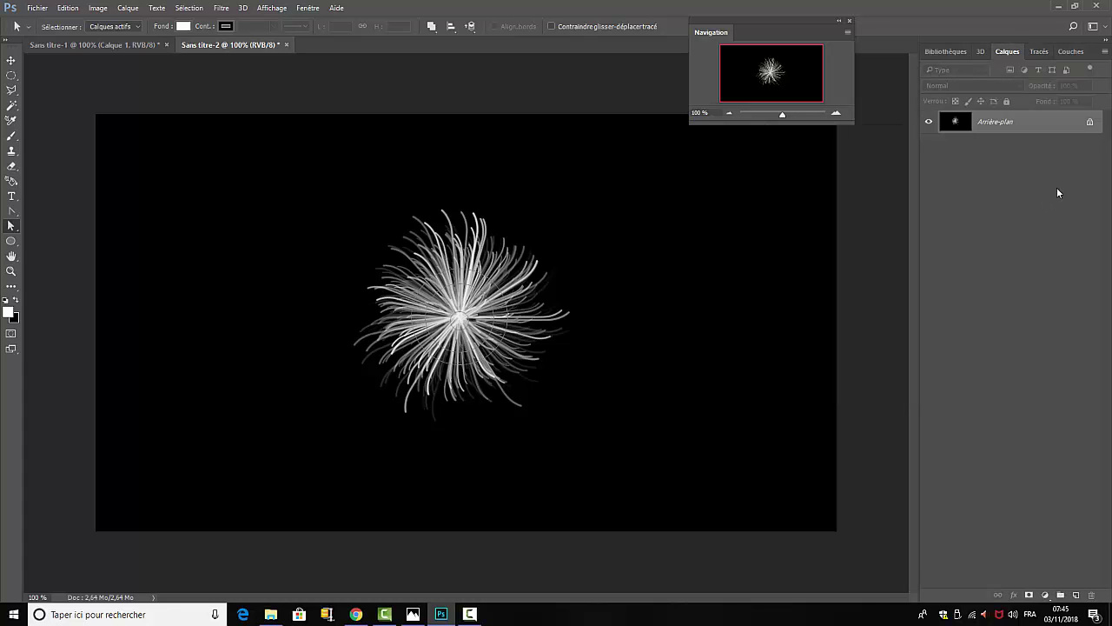
{"action": "left_click", "coordinate": [71, 8]}
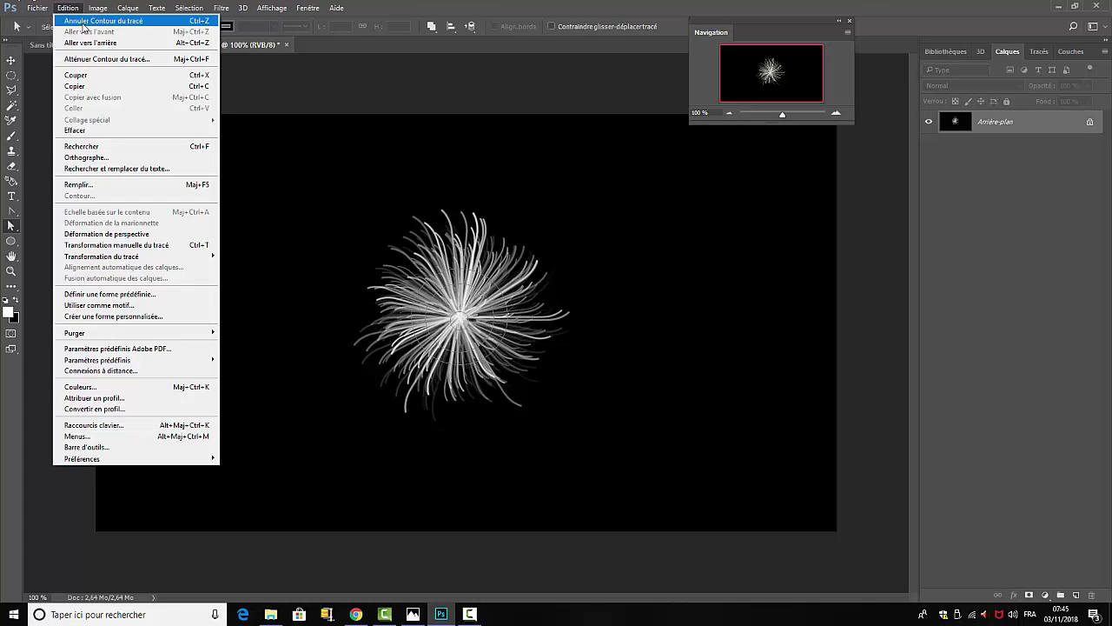
{"action": "left_click", "coordinate": [83, 20]}
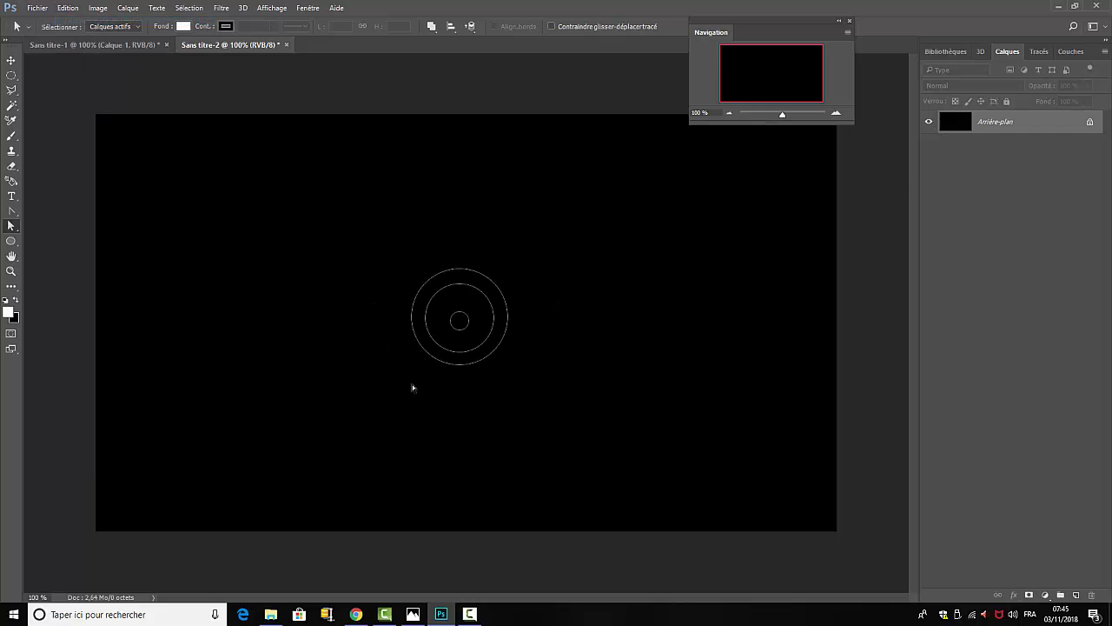
{"action": "left_click", "coordinate": [1077, 595]}
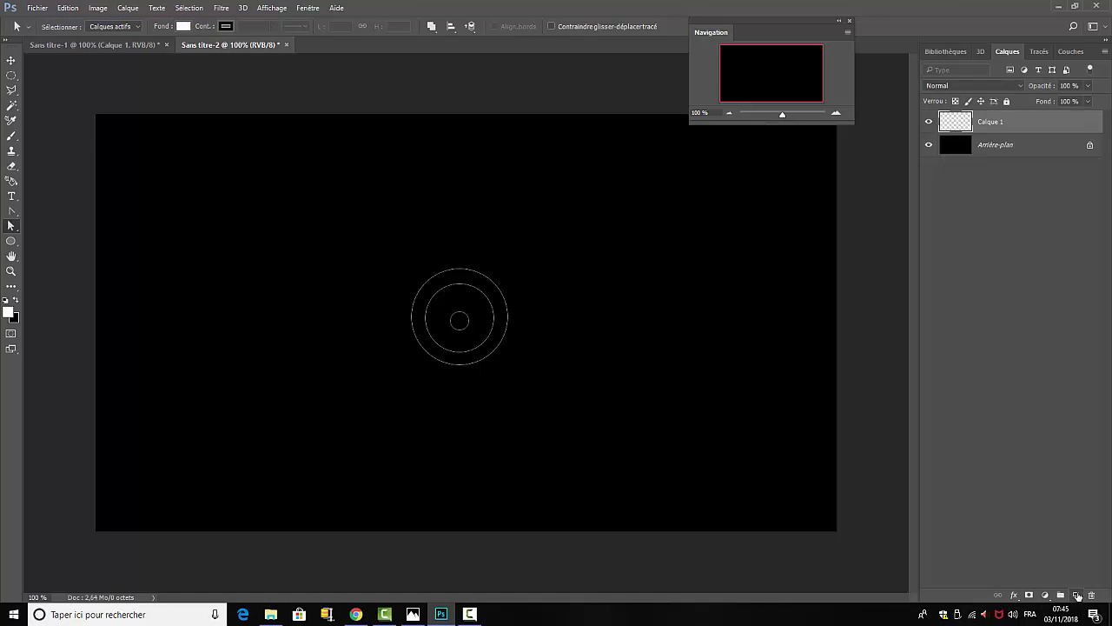
- Stroke the three circular paths on Calque 1 with the Forme brush, without simulated pressure
{"action": "right_click", "coordinate": [487, 337]}
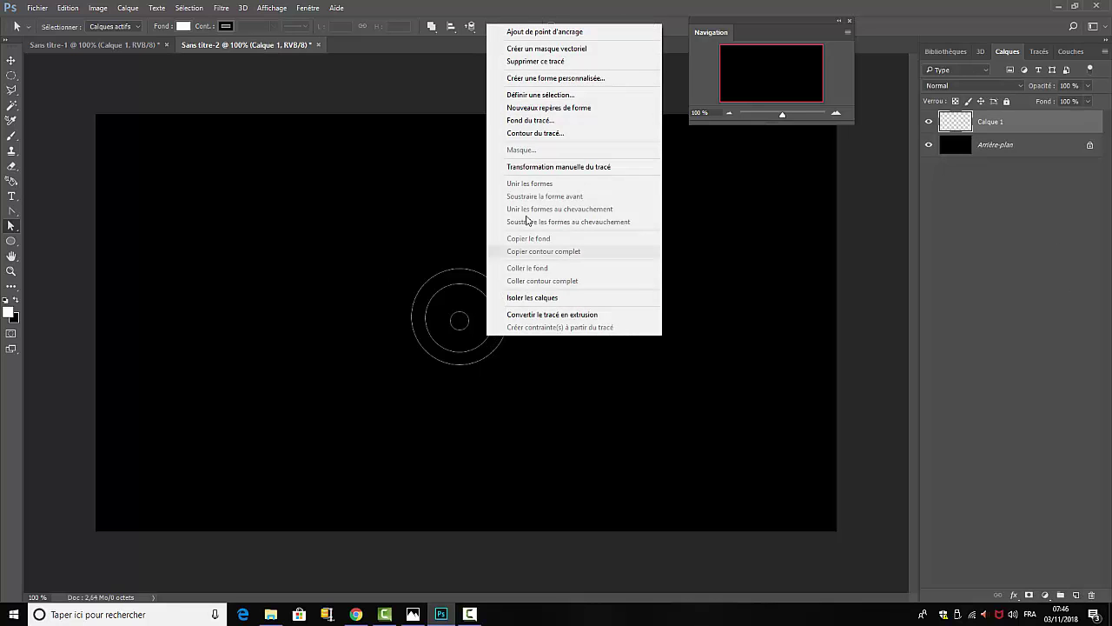
{"action": "left_click", "coordinate": [526, 134]}
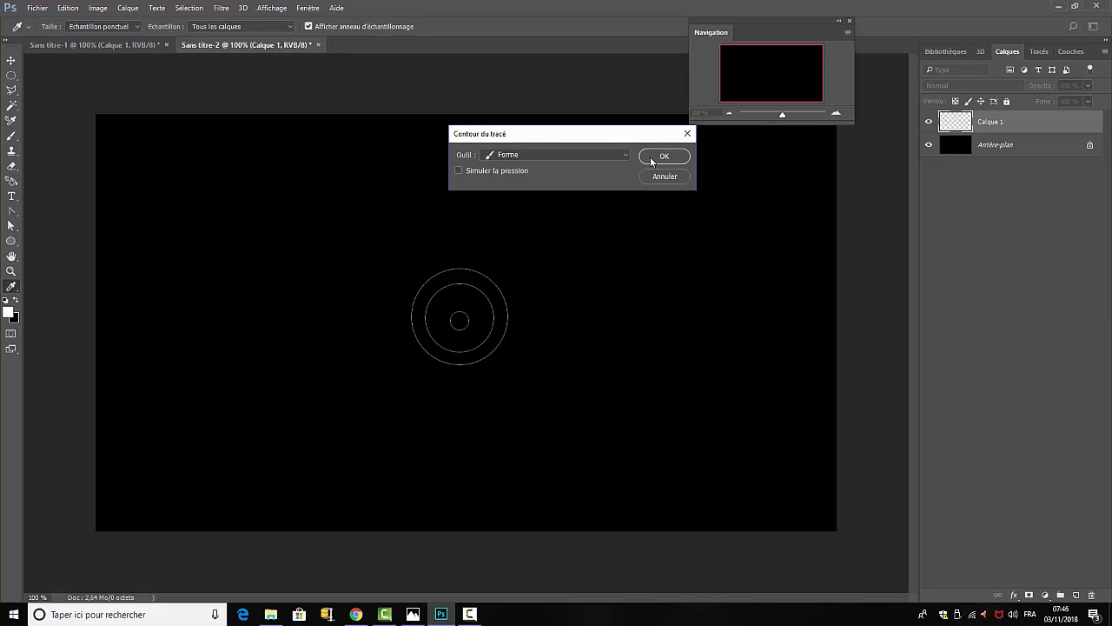
{"action": "left_click", "coordinate": [655, 156]}
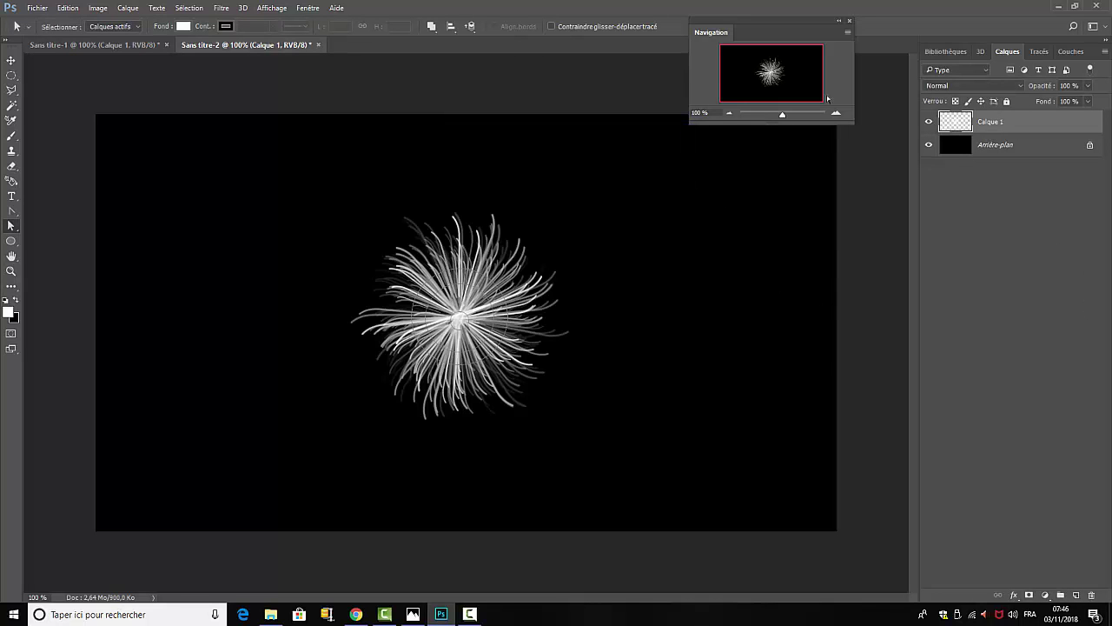
- Add a radial gradient overlay (Incrustation en dégradé) to Calque 1 and shift the gradient's centre onto the middle of the firework
{"action": "left_click", "coordinate": [128, 7]}
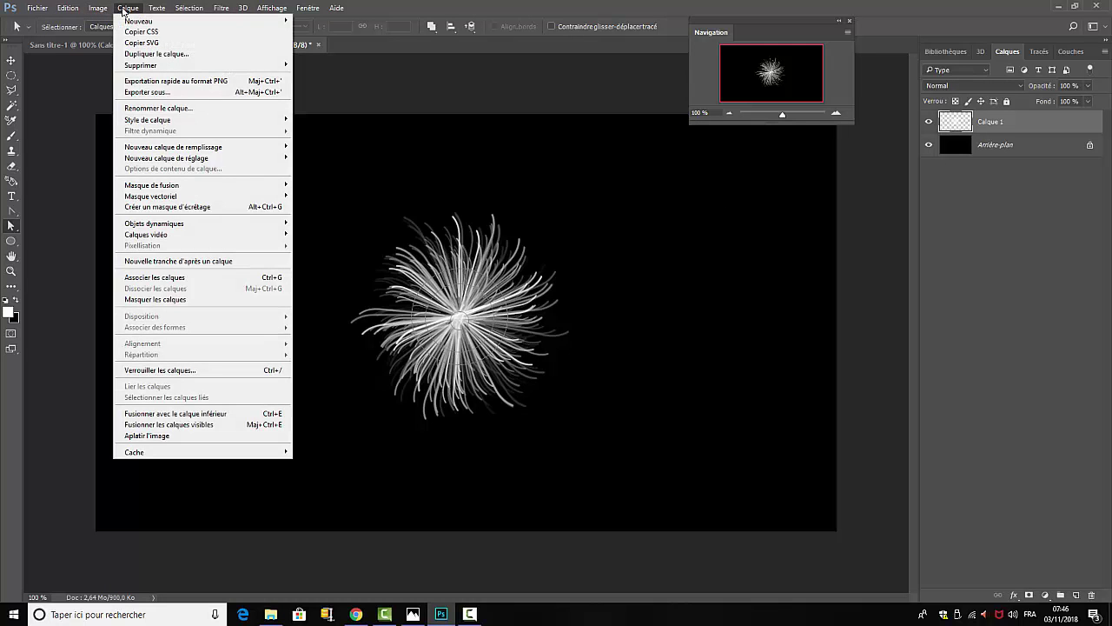
{"action": "mouse_move", "coordinate": [144, 122]}
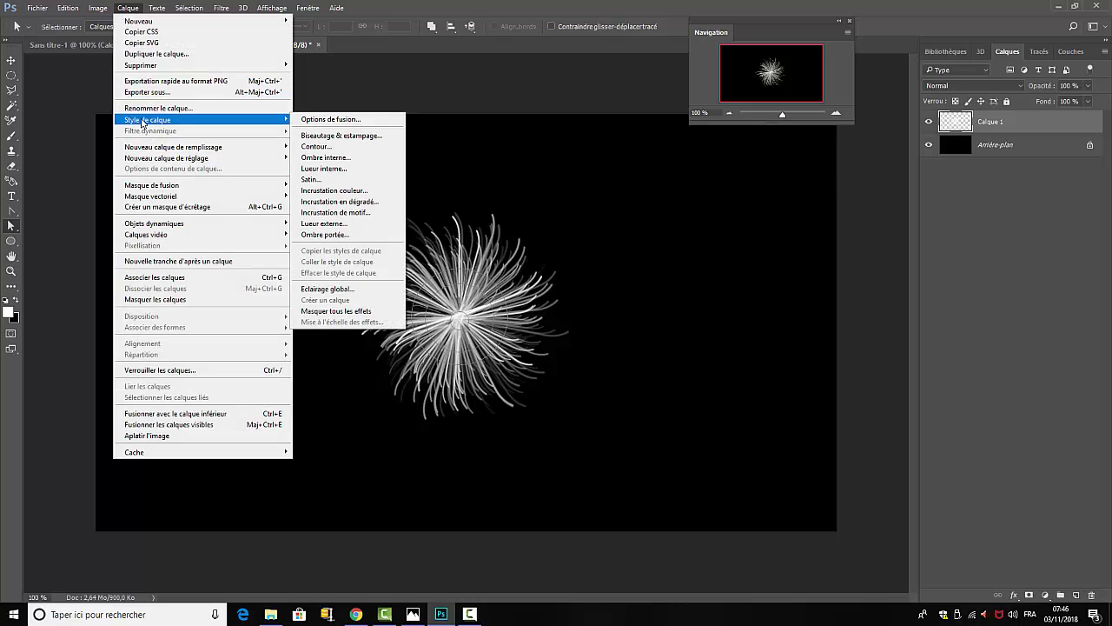
{"action": "left_click", "coordinate": [313, 120]}
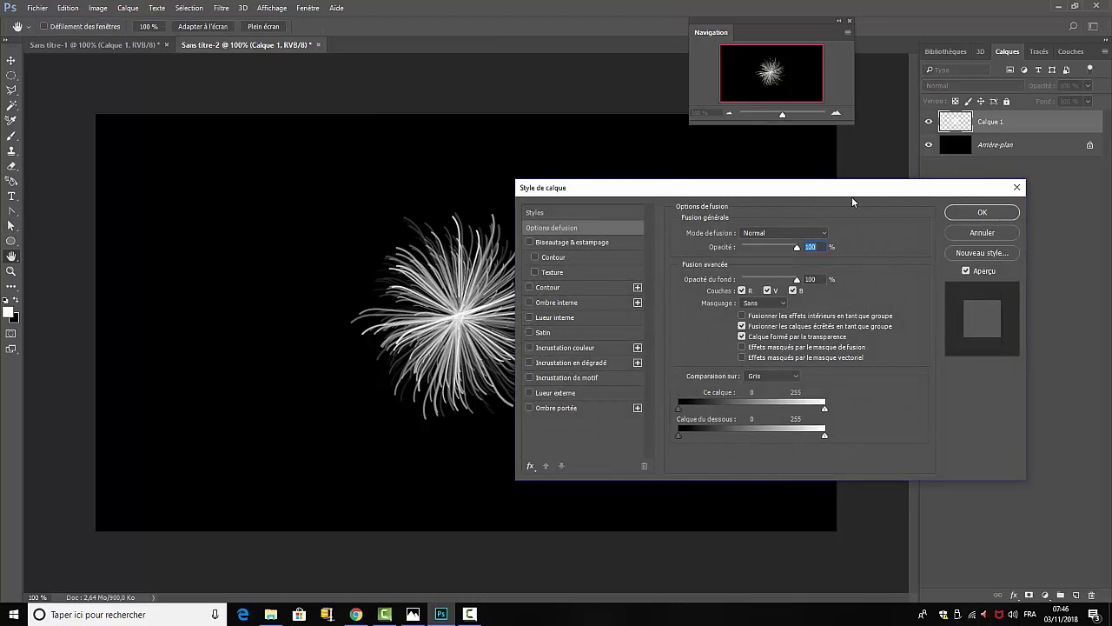
{"action": "left_click_drag", "start_coordinate": [852, 197], "coordinate": [989, 171]}
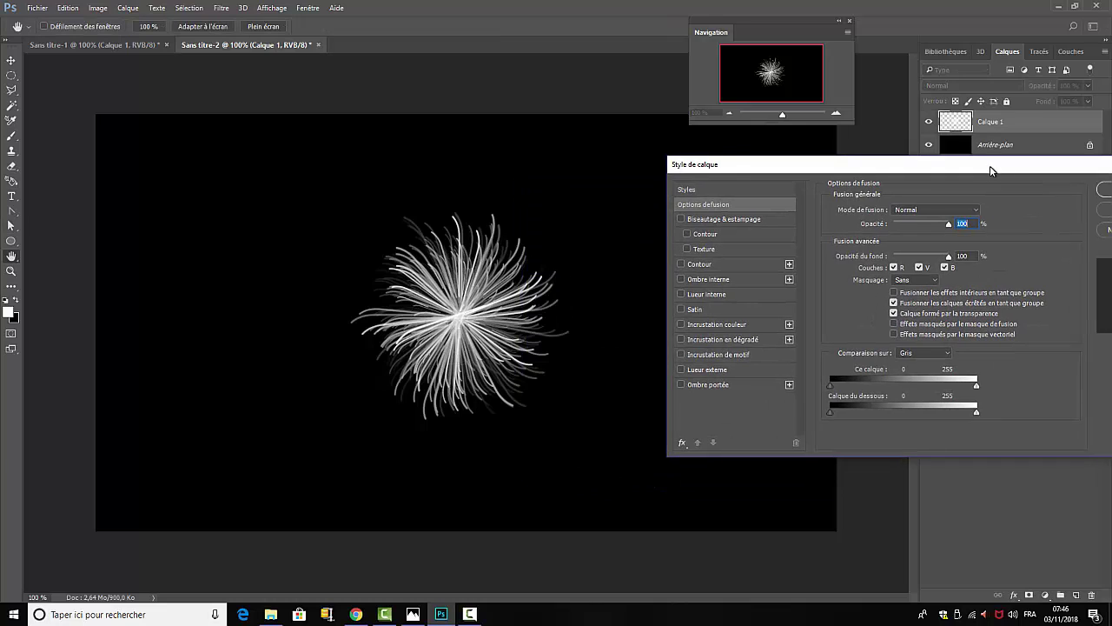
{"action": "left_click", "coordinate": [678, 339]}
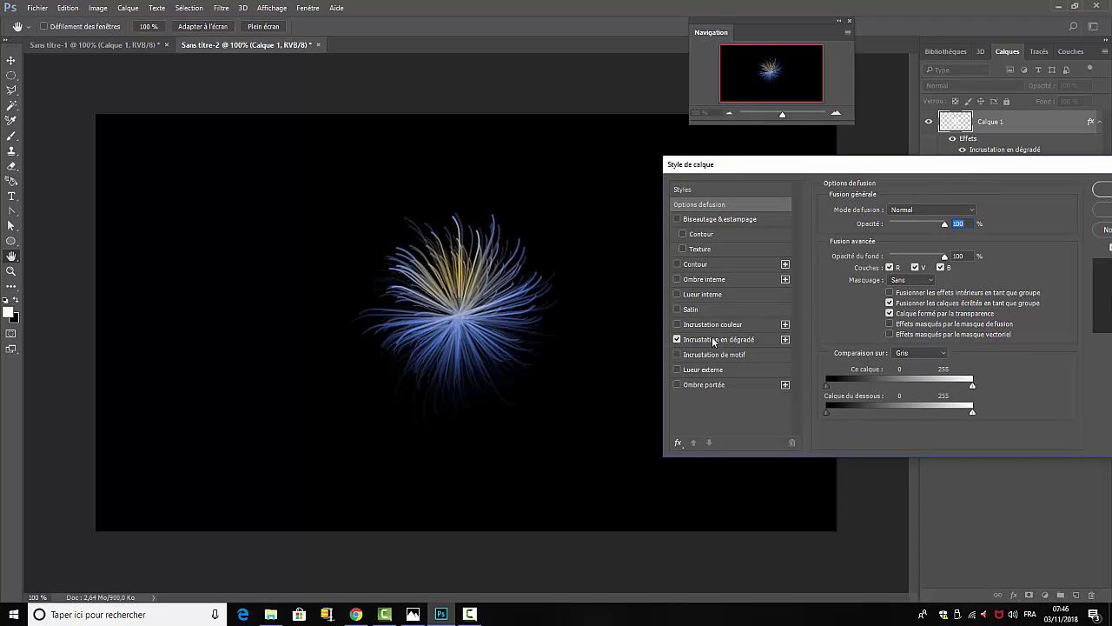
{"action": "left_click", "coordinate": [714, 341]}
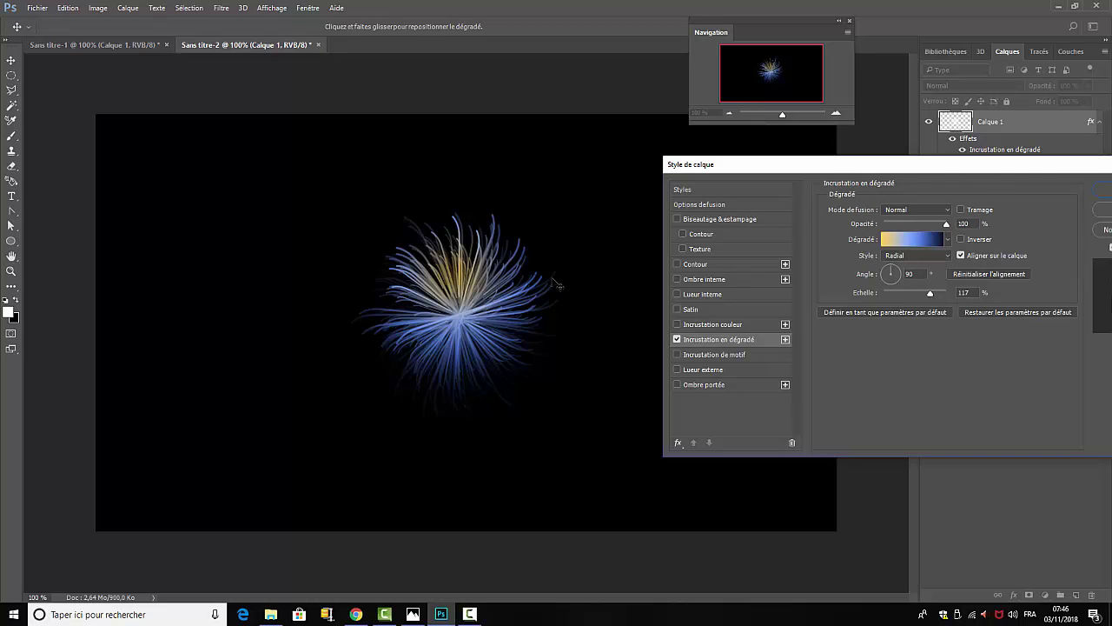
{"action": "left_click_drag", "start_coordinate": [465, 293], "coordinate": [467, 323]}
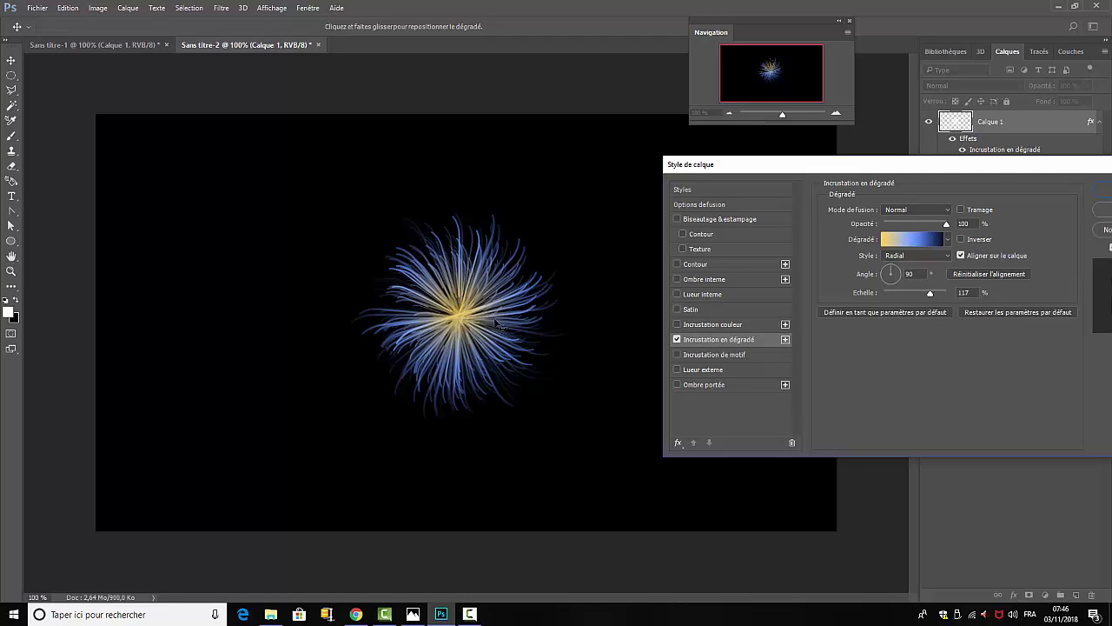
- Examine the colours of the start, middle and end stops of the overlay gradient
{"action": "left_click", "coordinate": [926, 243]}
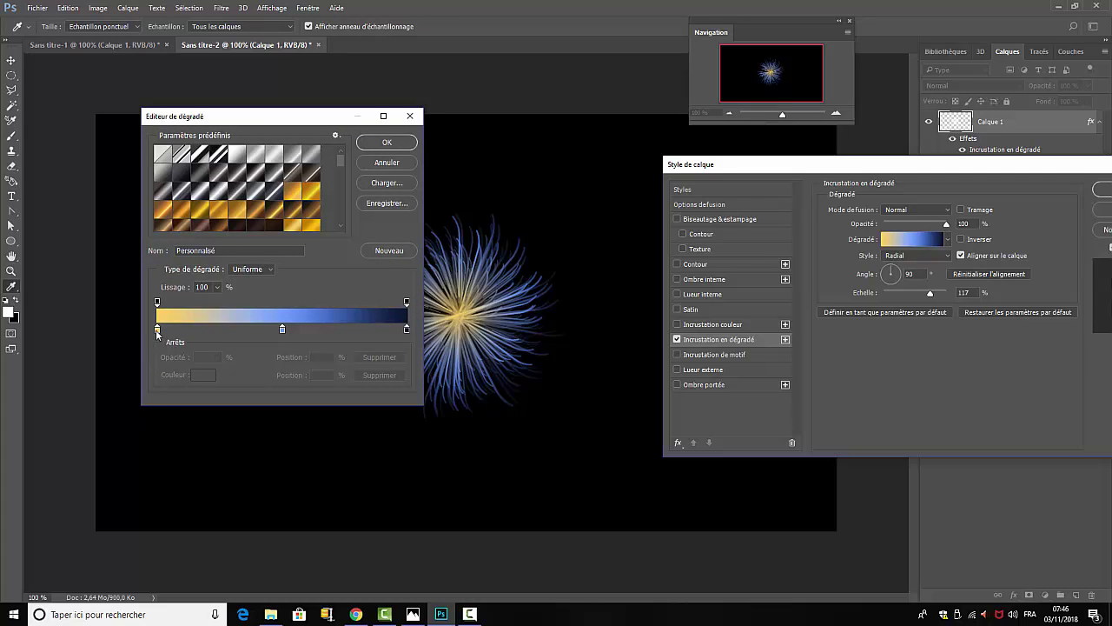
{"action": "left_click", "coordinate": [157, 331]}
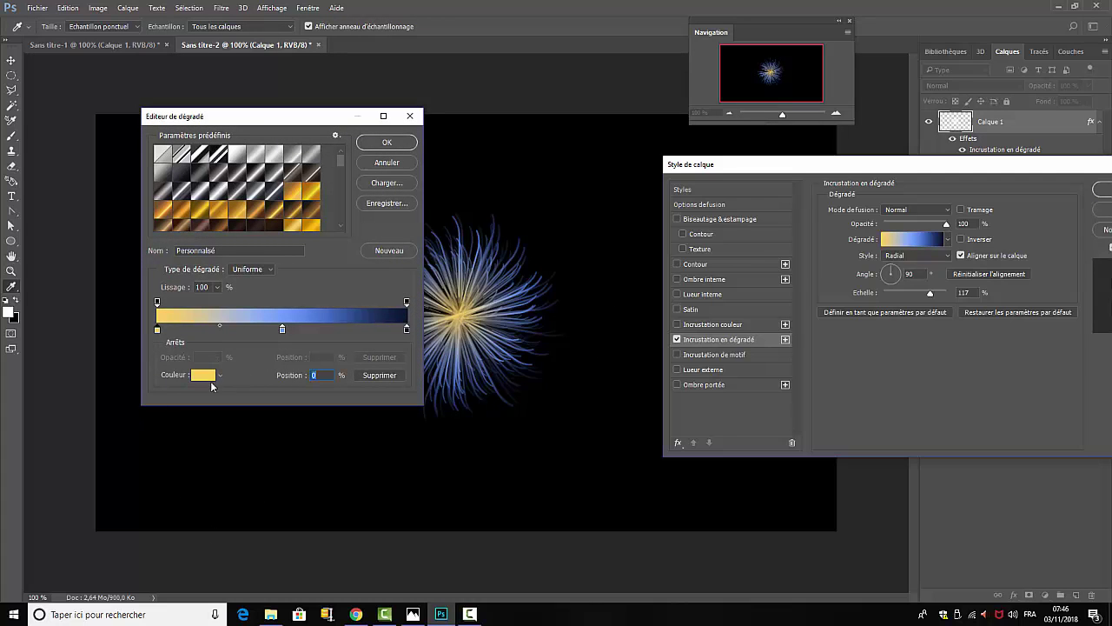
{"action": "left_click", "coordinate": [203, 375]}
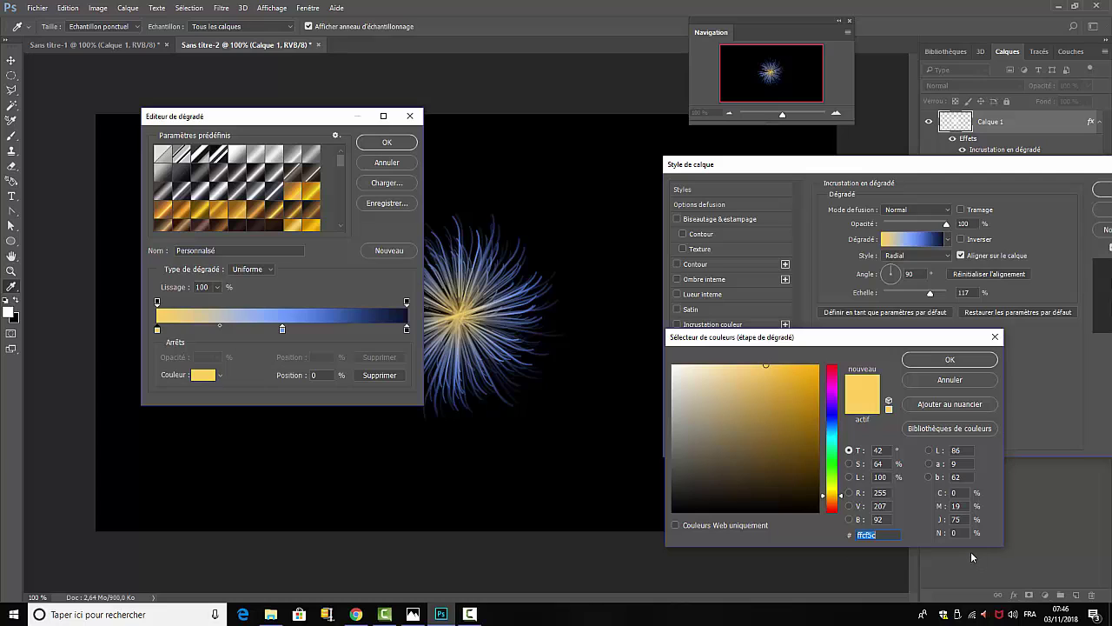
{"action": "left_click", "coordinate": [960, 360]}
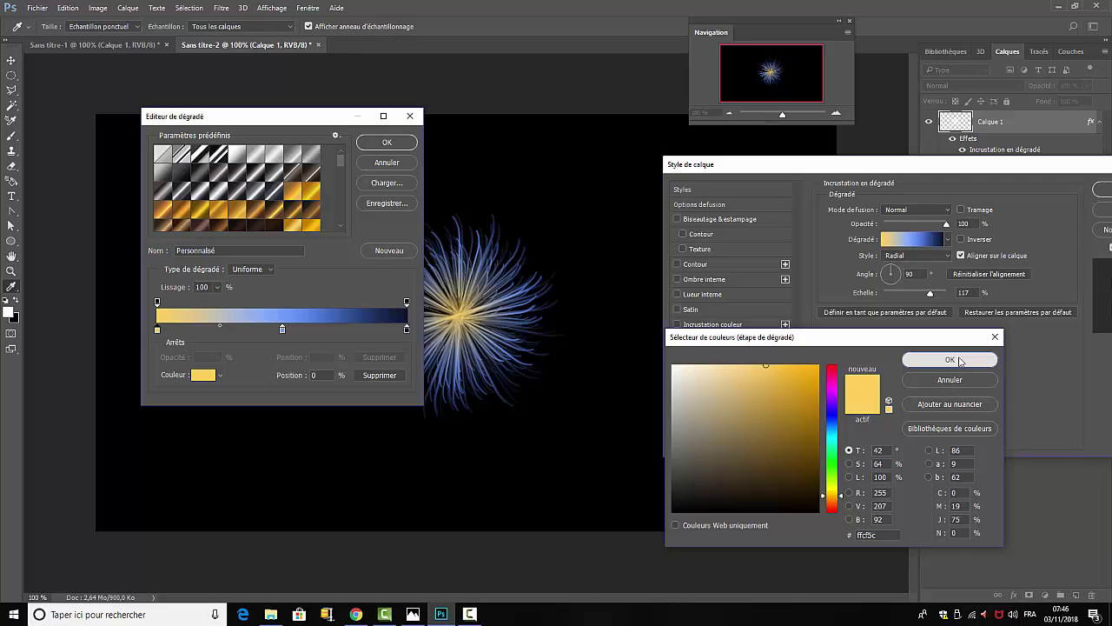
{"action": "left_click", "coordinate": [281, 330]}
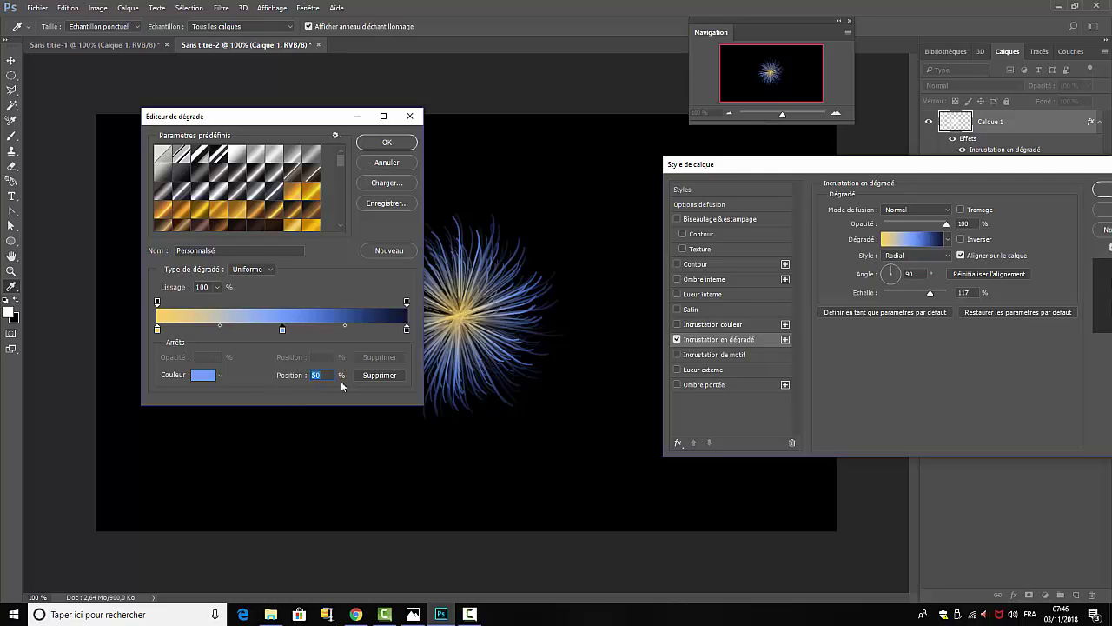
{"action": "left_click", "coordinate": [204, 375]}
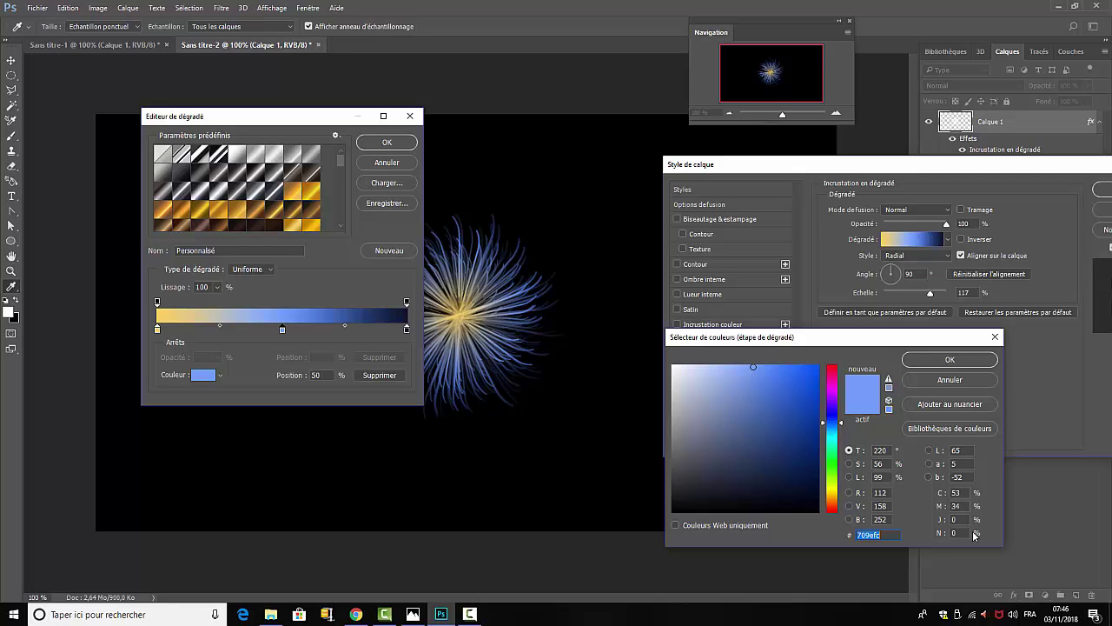
{"action": "left_click", "coordinate": [950, 360]}
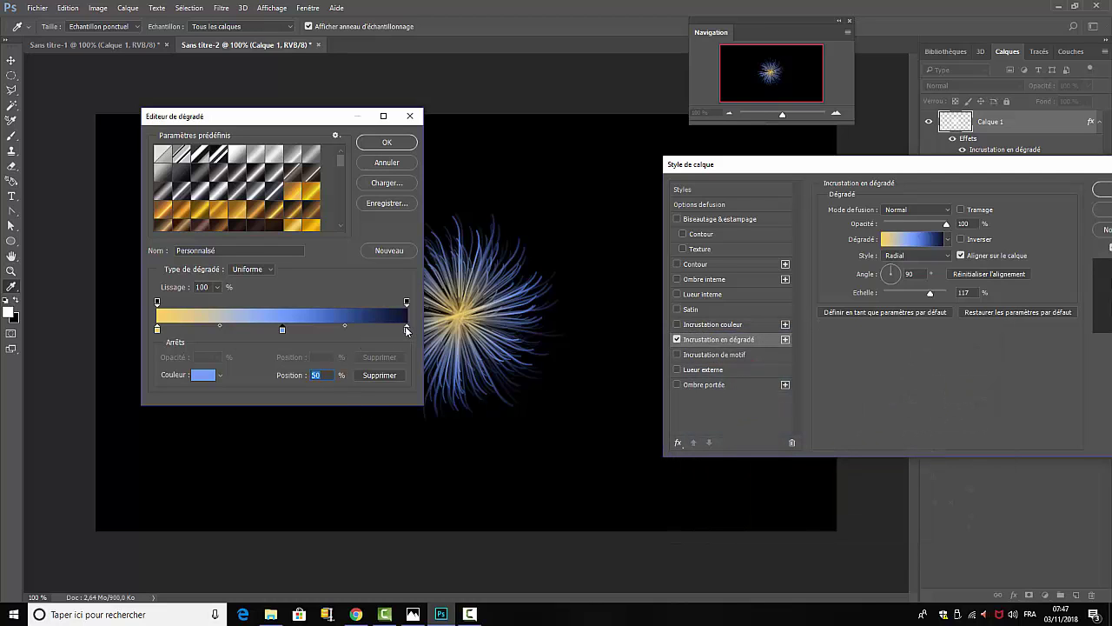
{"action": "left_click", "coordinate": [407, 329]}
{"action": "left_click", "coordinate": [199, 375]}
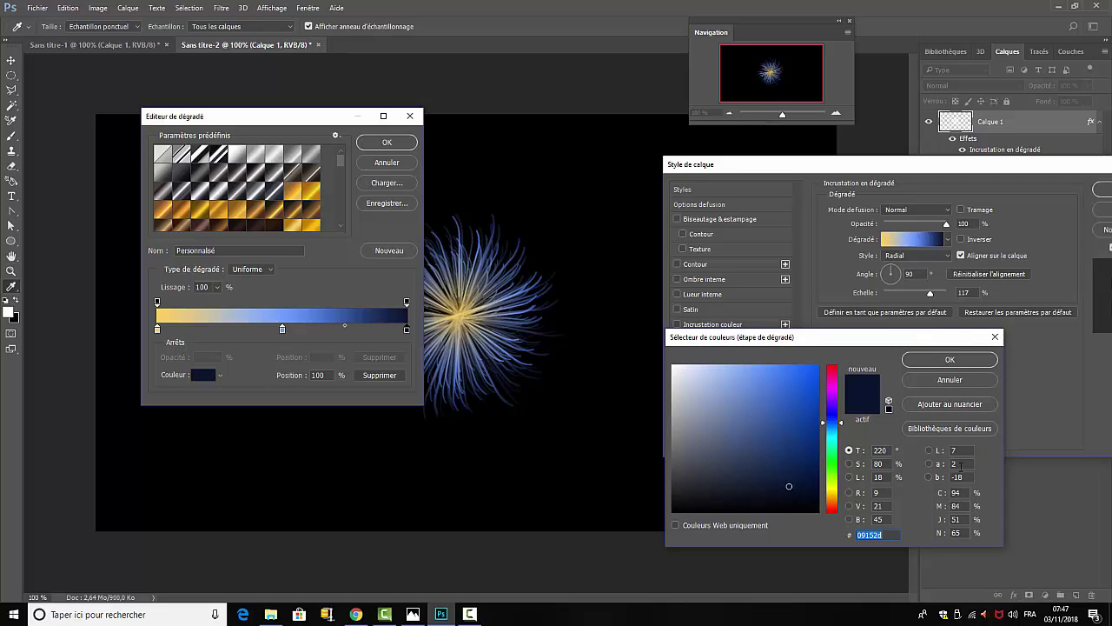
{"action": "left_click", "coordinate": [951, 360]}
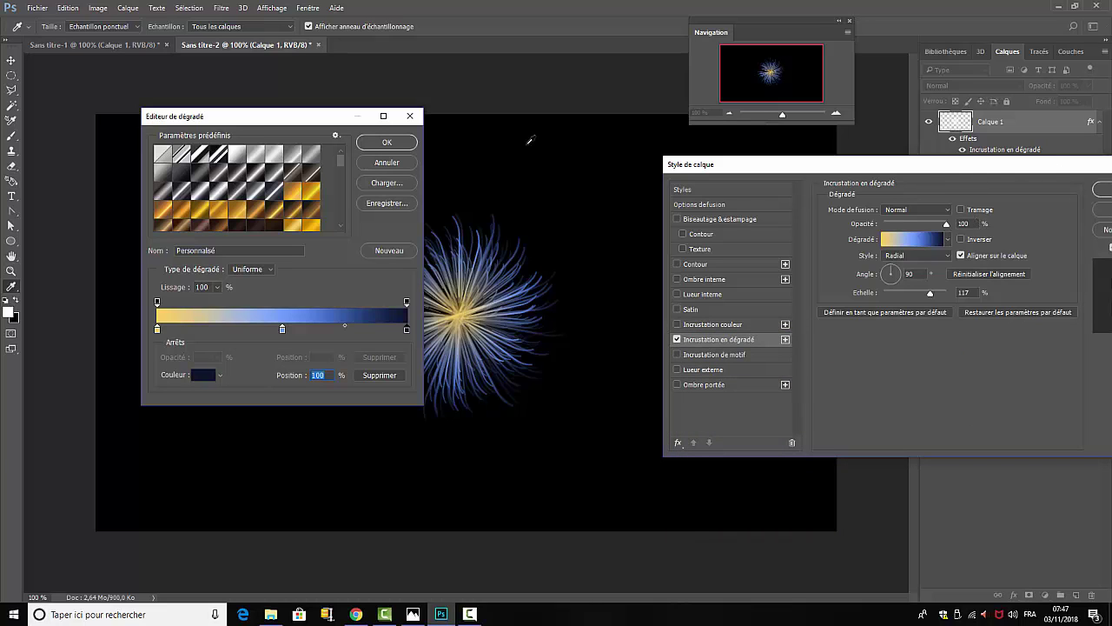
{"action": "left_click", "coordinate": [388, 142]}
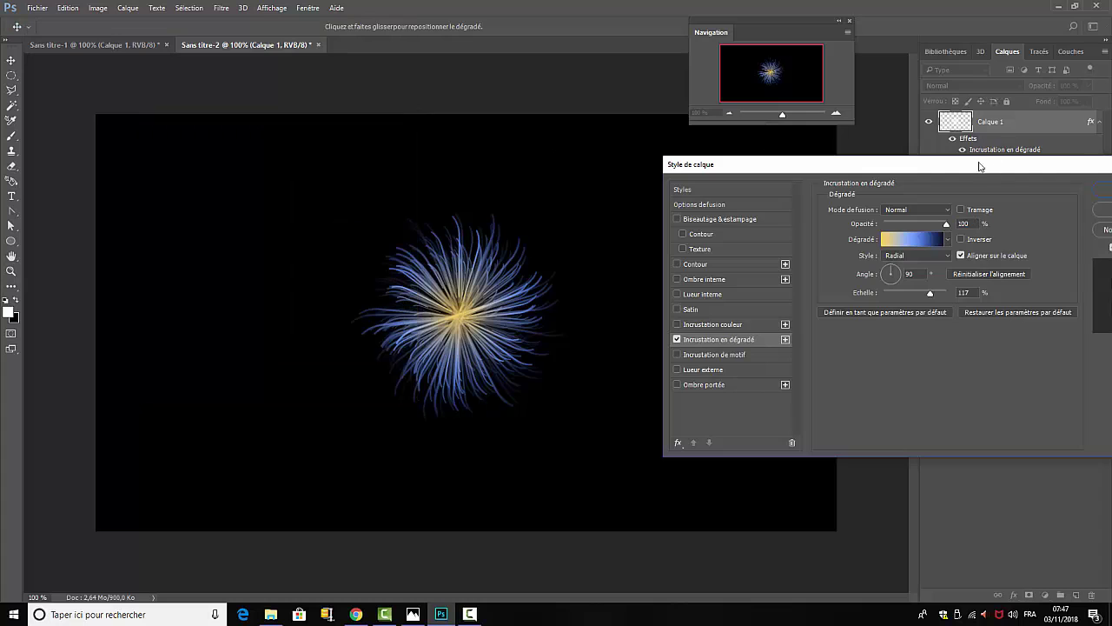
- Enable the inner glow (Lueur interne), keep its light-blue colour cfdefc and set its Etendue to 100 %
{"action": "left_click_drag", "start_coordinate": [909, 167], "coordinate": [790, 27]}
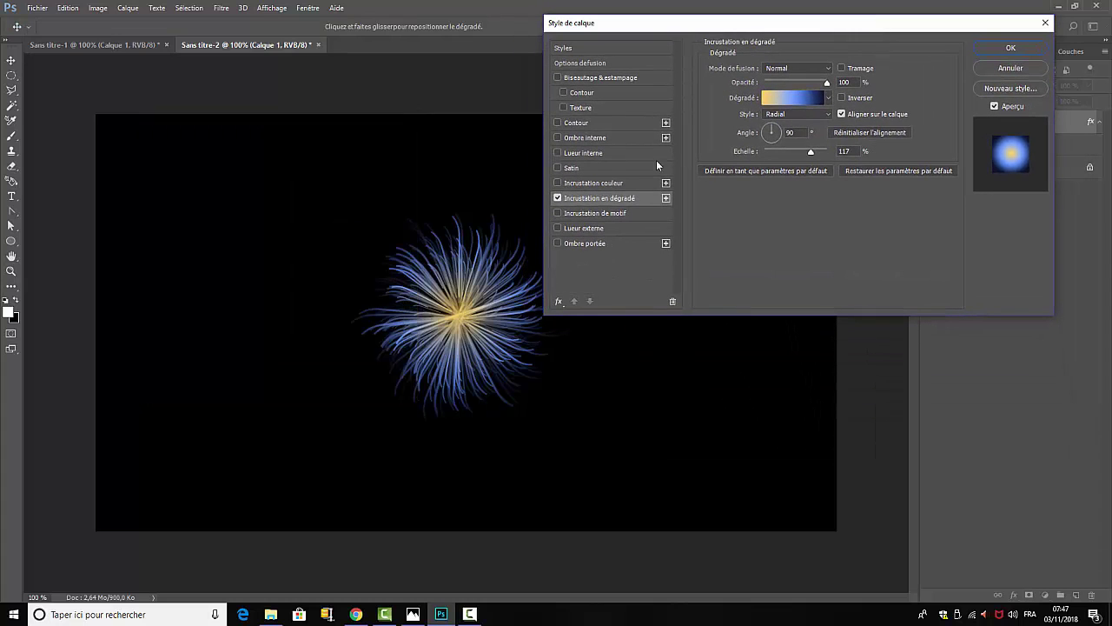
{"action": "left_click", "coordinate": [556, 152]}
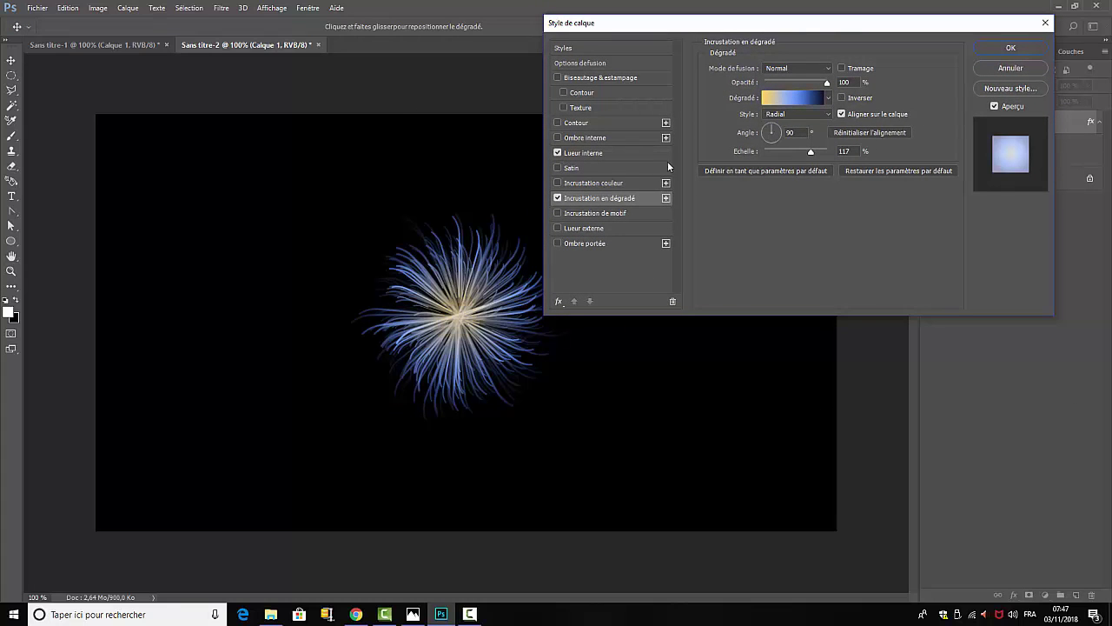
{"action": "left_click", "coordinate": [584, 154]}
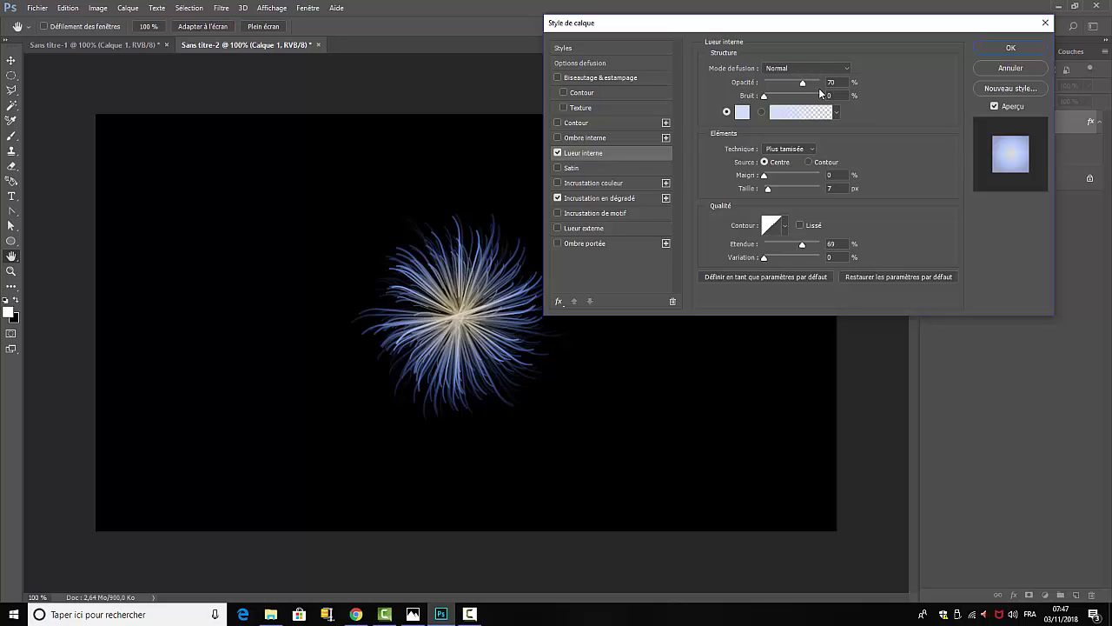
{"action": "left_click", "coordinate": [742, 111]}
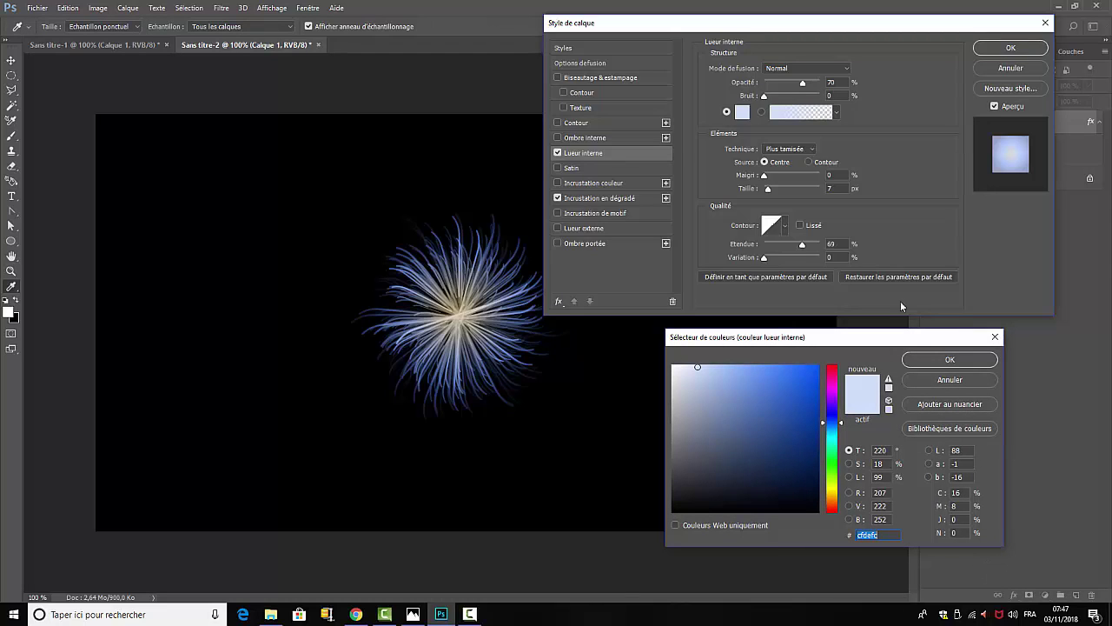
{"action": "left_click", "coordinate": [950, 359]}
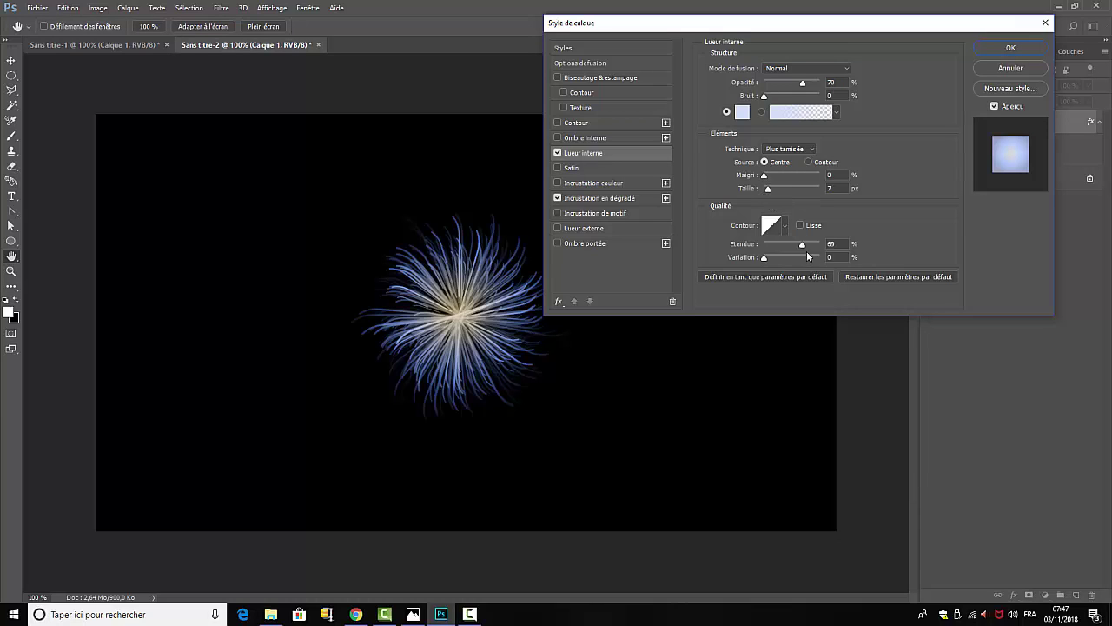
{"action": "left_click_drag", "start_coordinate": [803, 248], "coordinate": [828, 244]}
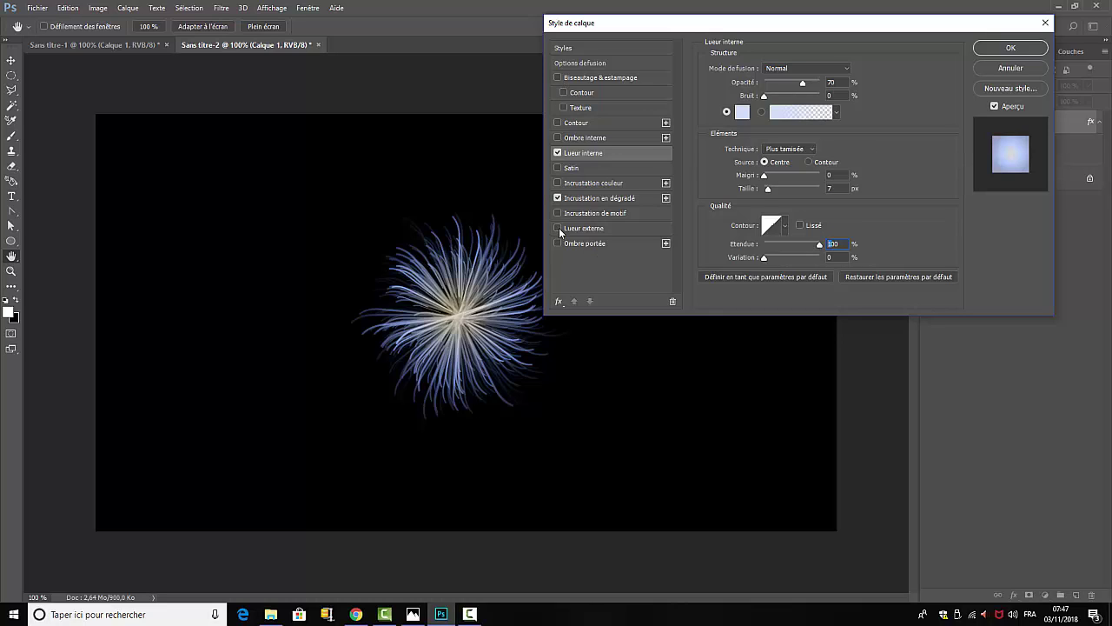
- Enable the outer glow (Lueur externe) with Taille 8 px, Grossi 0 %, Etendue 100 % and Lissé, and apply the layer style
{"action": "left_click", "coordinate": [558, 228]}
{"action": "left_click", "coordinate": [572, 227]}
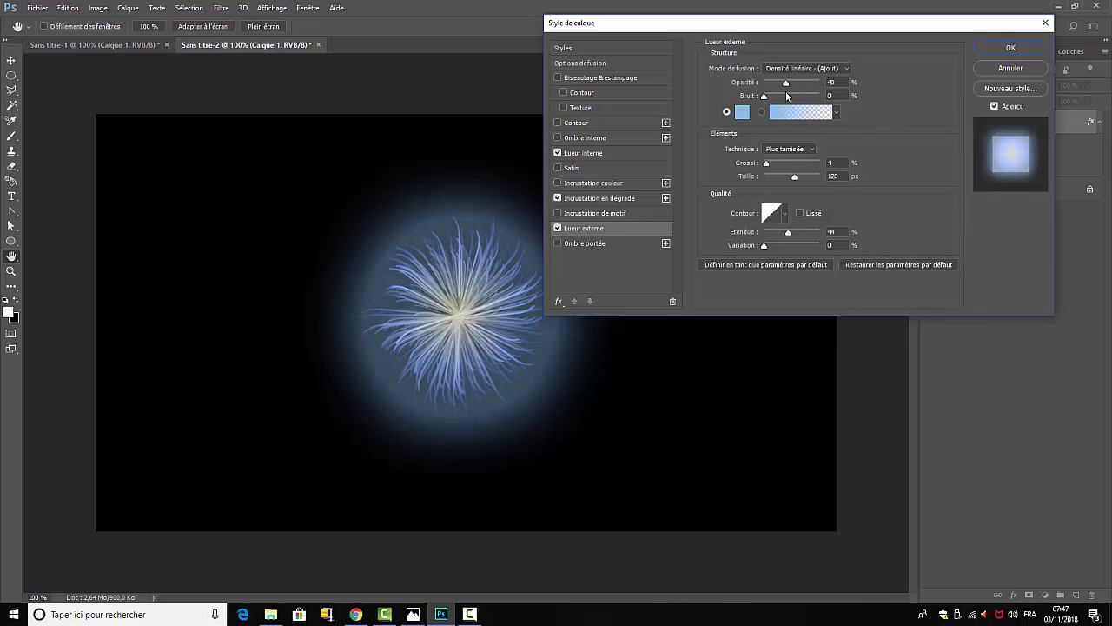
{"action": "left_click_drag", "start_coordinate": [795, 177], "coordinate": [769, 186]}
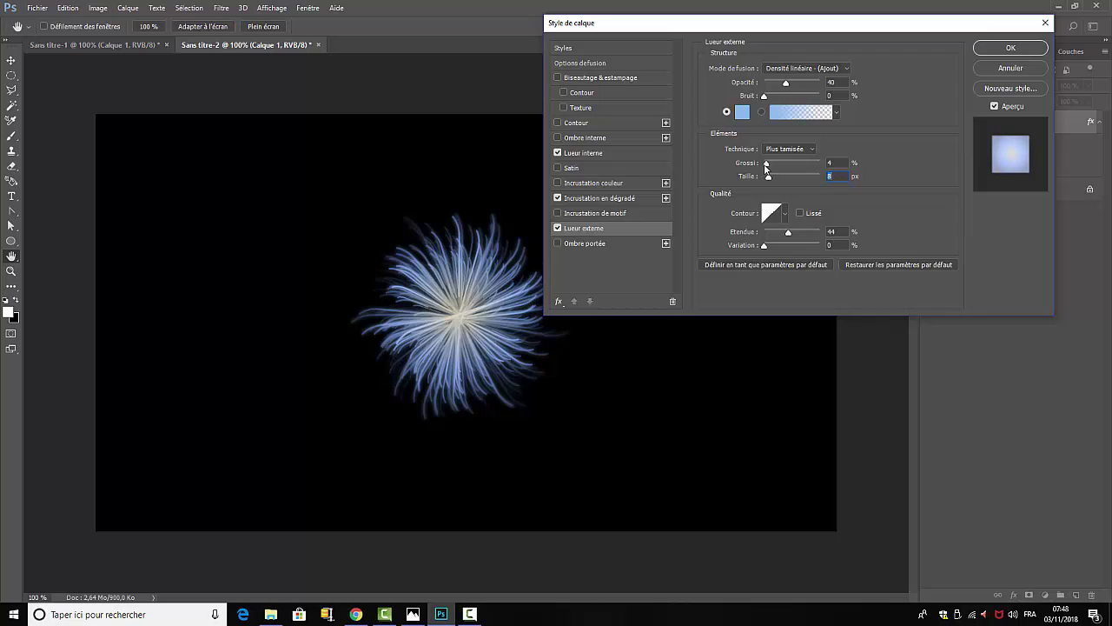
{"action": "left_click_drag", "start_coordinate": [766, 164], "coordinate": [753, 166]}
{"action": "left_click_drag", "start_coordinate": [787, 237], "coordinate": [821, 235]}
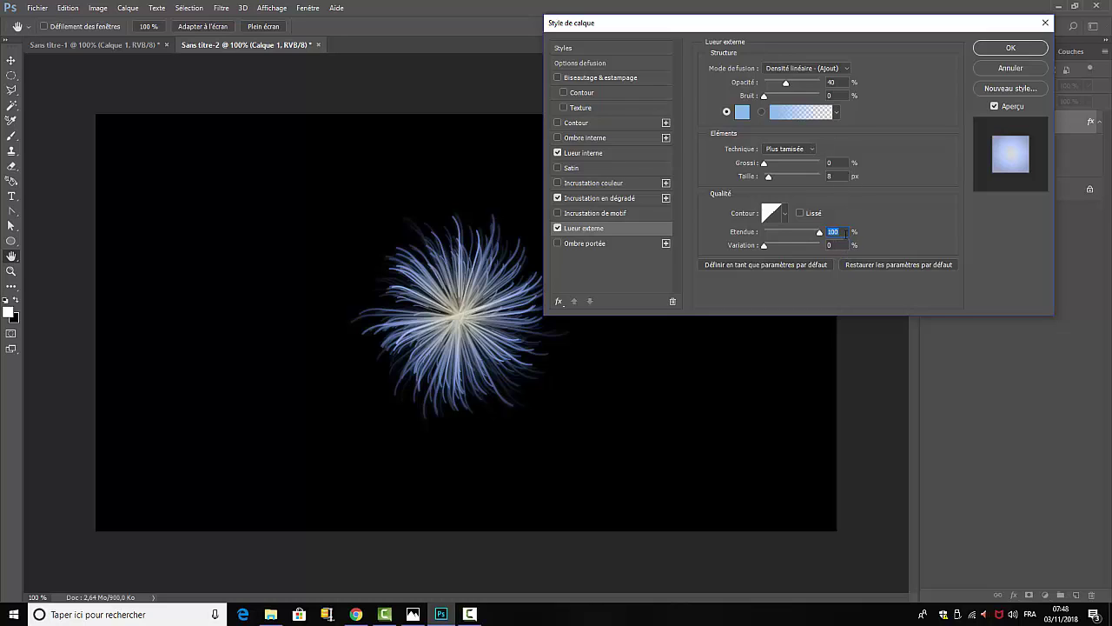
{"action": "left_click", "coordinate": [799, 212]}
{"action": "left_click", "coordinate": [740, 113]}
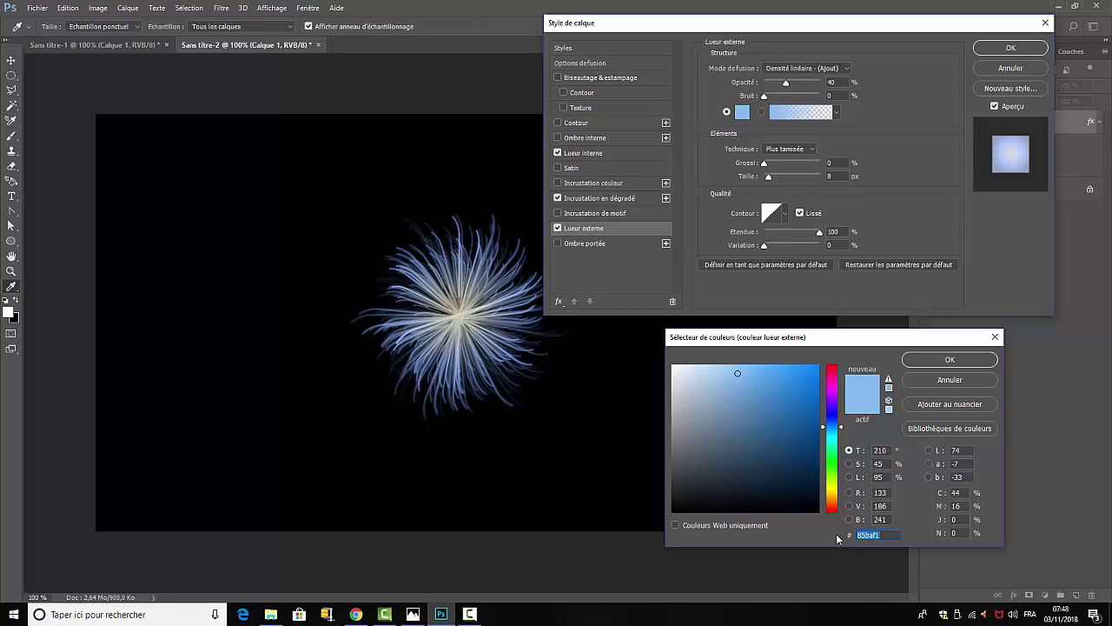
{"action": "left_click", "coordinate": [948, 360]}
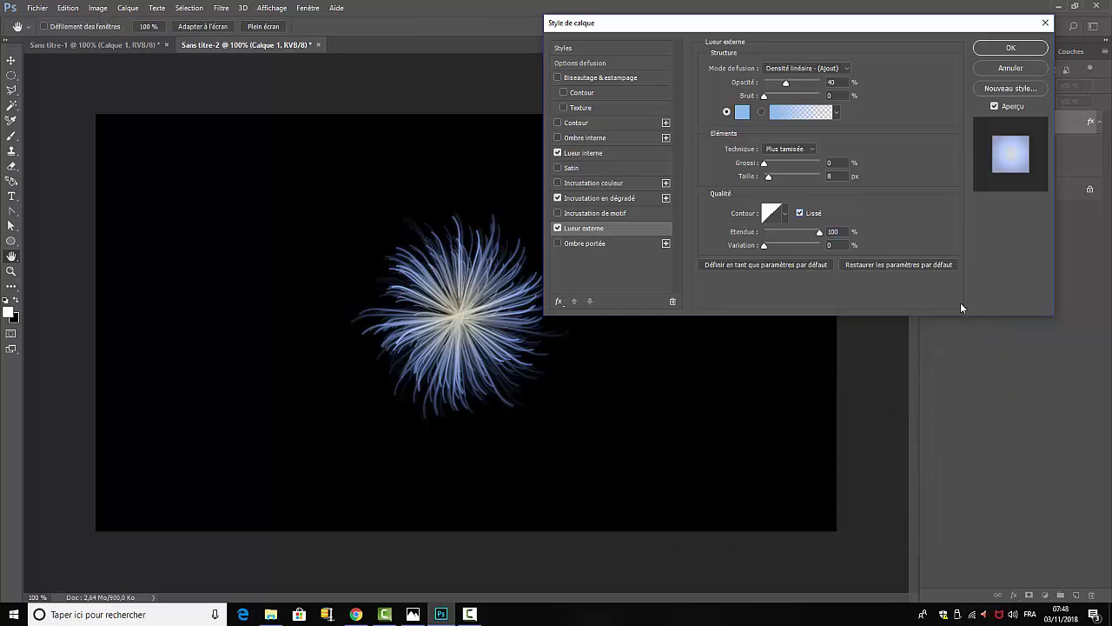
{"action": "left_click", "coordinate": [1011, 49]}
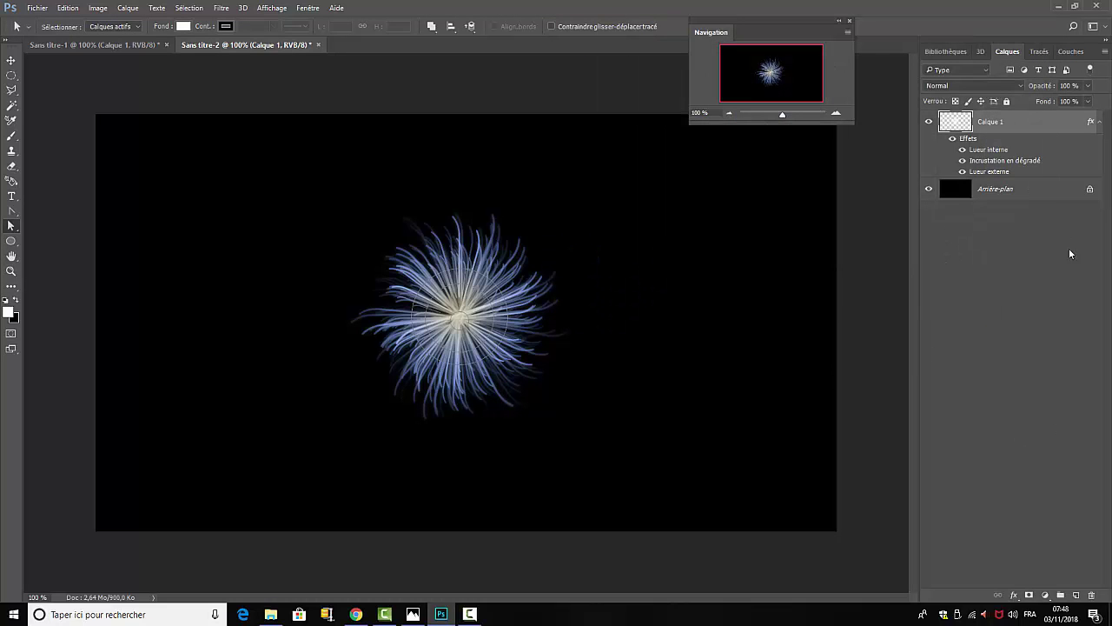
- Deselect the work path to hide the circles and create a new empty layer above Calque 1
{"action": "left_click", "coordinate": [1041, 52]}
{"action": "left_click", "coordinate": [1032, 227]}
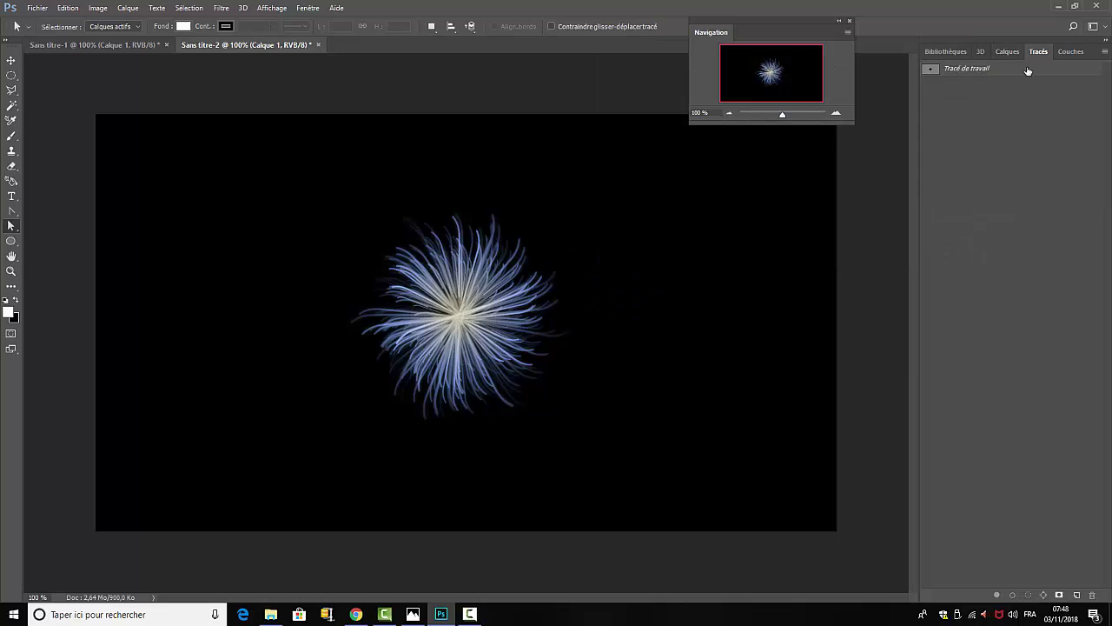
{"action": "left_click", "coordinate": [1008, 52]}
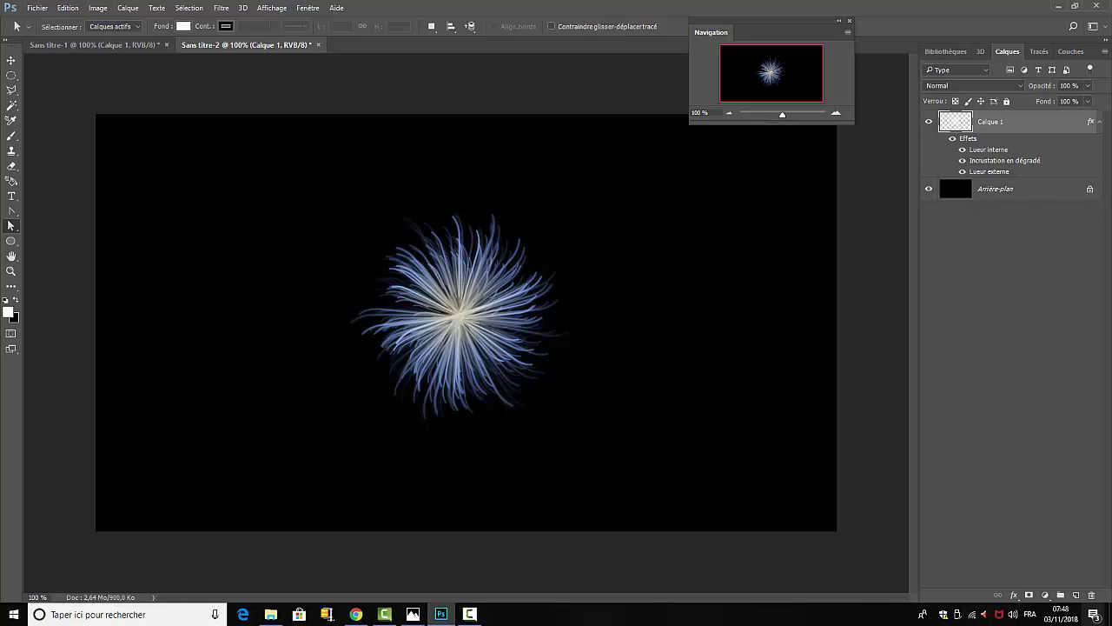
{"action": "left_click", "coordinate": [1075, 595]}
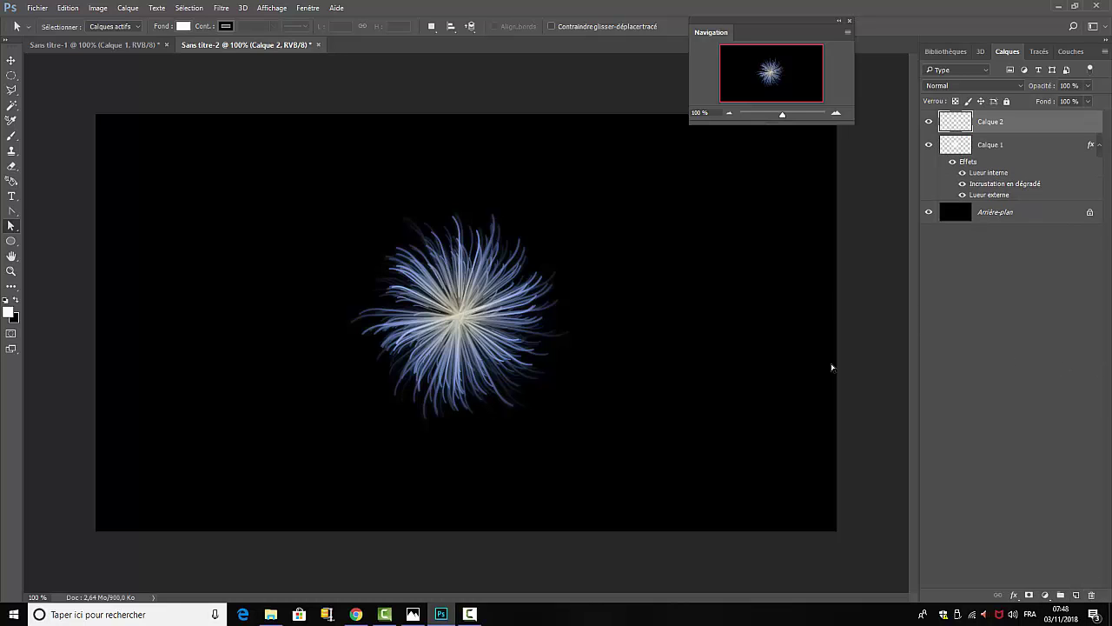
- Set the foreground colour to the light yellow f5e36b
{"action": "left_click", "coordinate": [8, 311]}
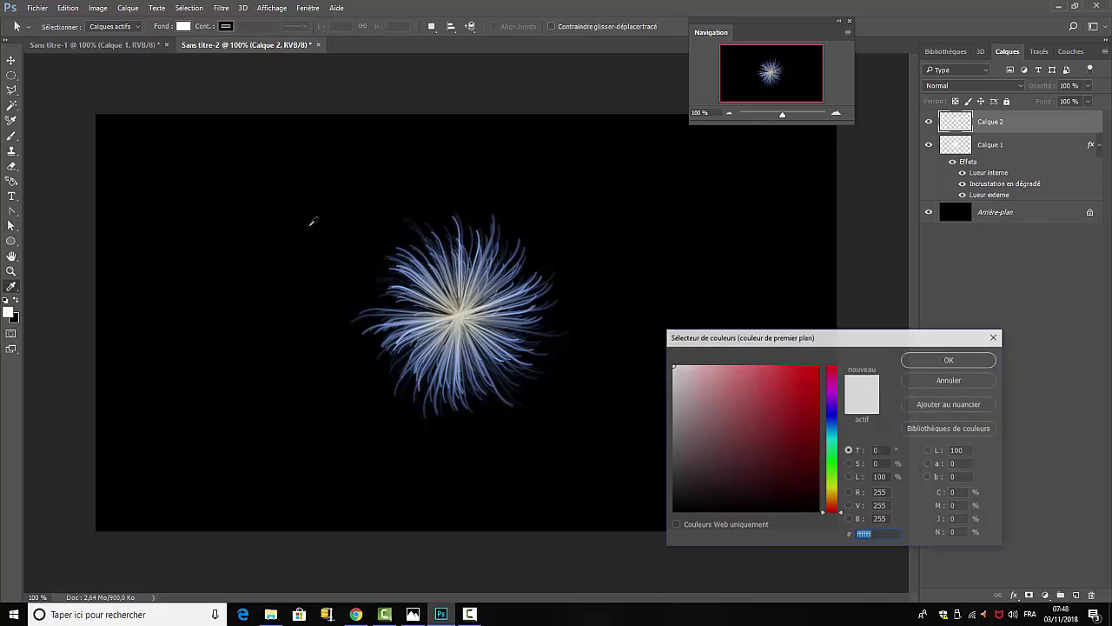
{"action": "left_click", "coordinate": [840, 492]}
{"action": "left_click", "coordinate": [755, 371]}
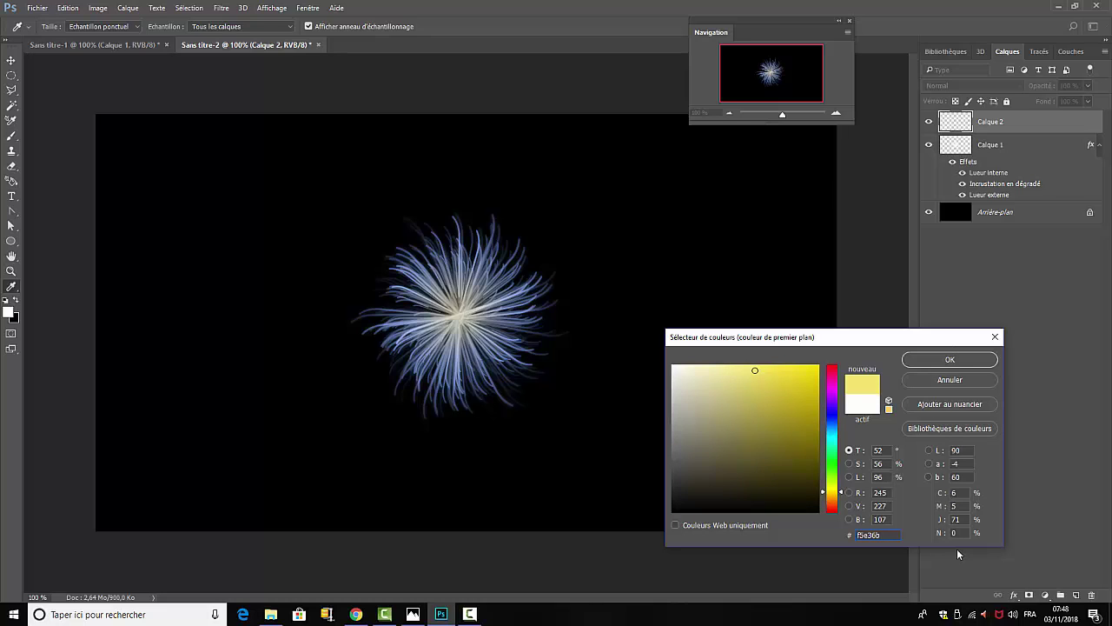
{"action": "left_click", "coordinate": [930, 360]}
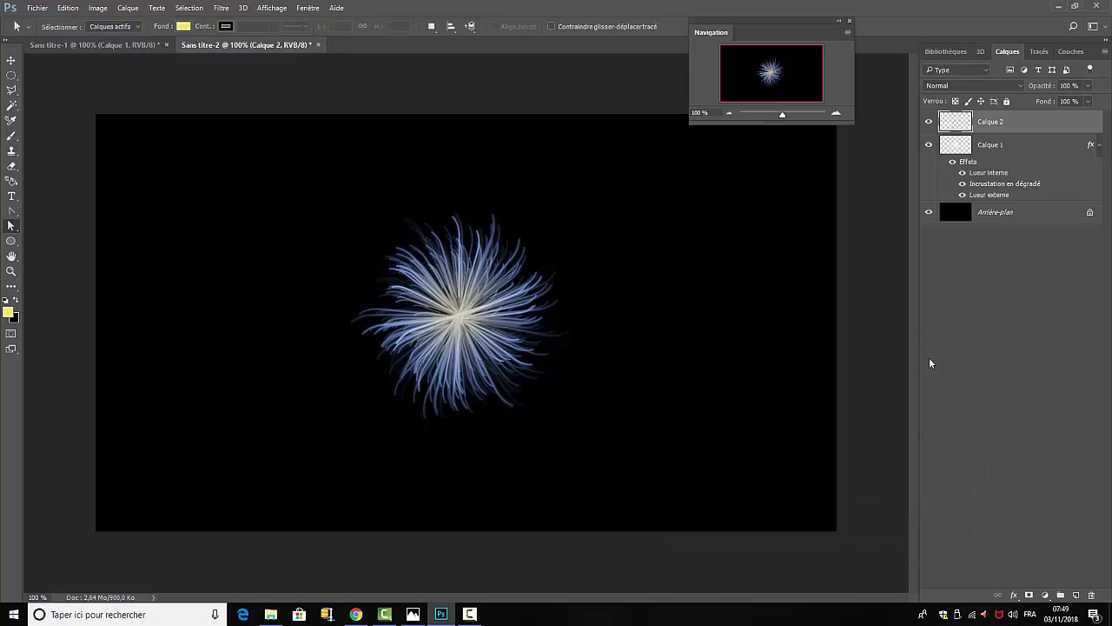
- Choose the 30 px hard round brush tip, reduce its Taille to 7 px and set its Pas to 144 %
{"action": "left_click", "coordinate": [13, 137]}
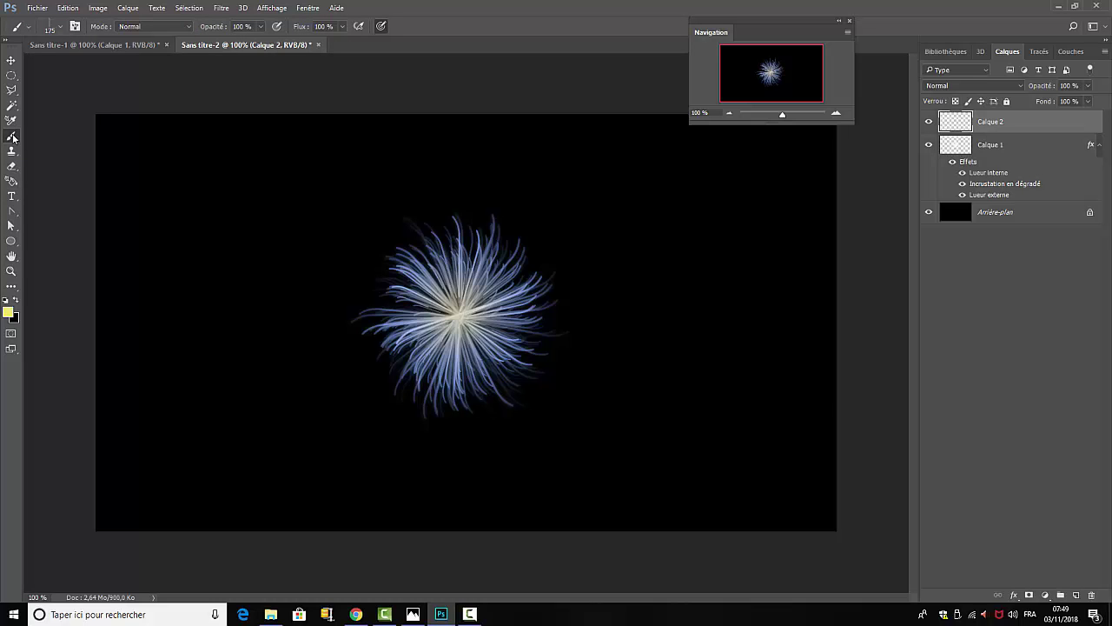
{"action": "key", "text": "F5"}
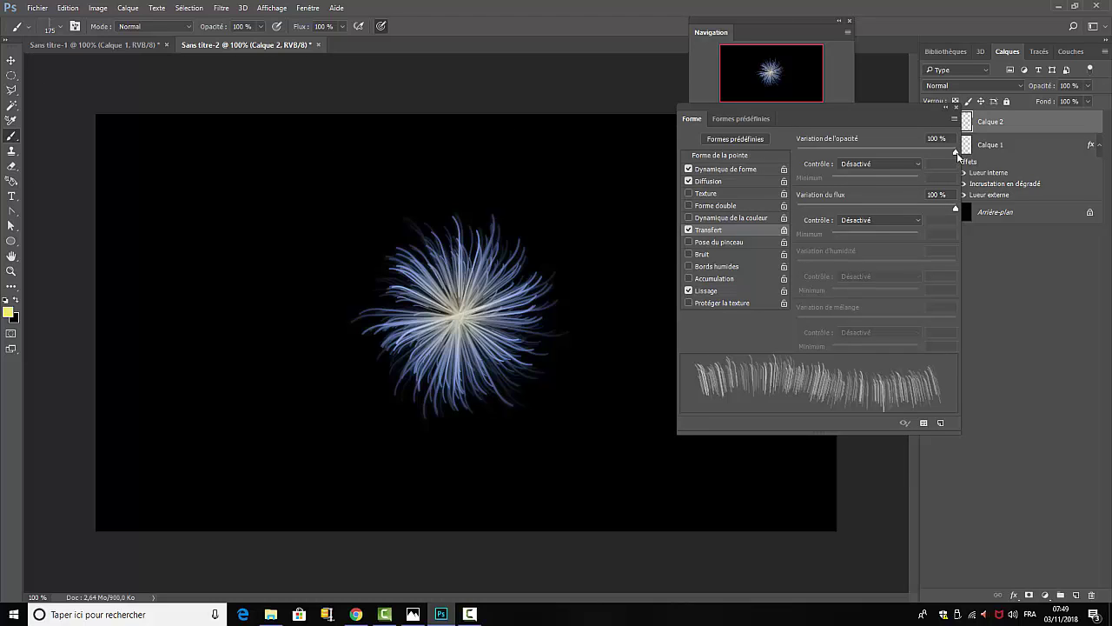
{"action": "left_click", "coordinate": [737, 154]}
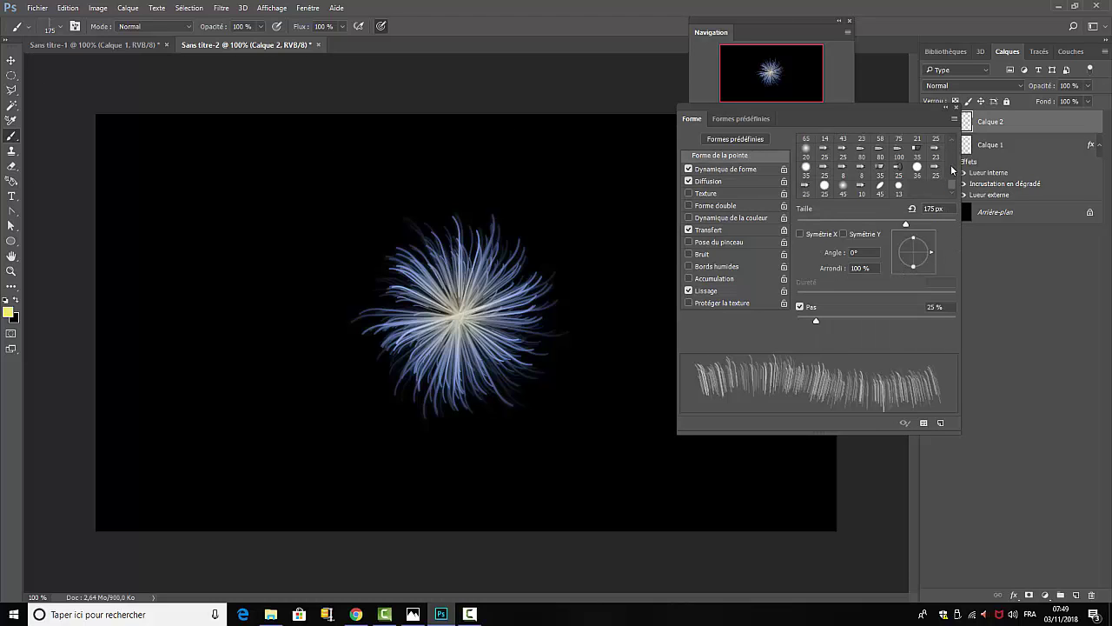
{"action": "left_click", "coordinate": [805, 169]}
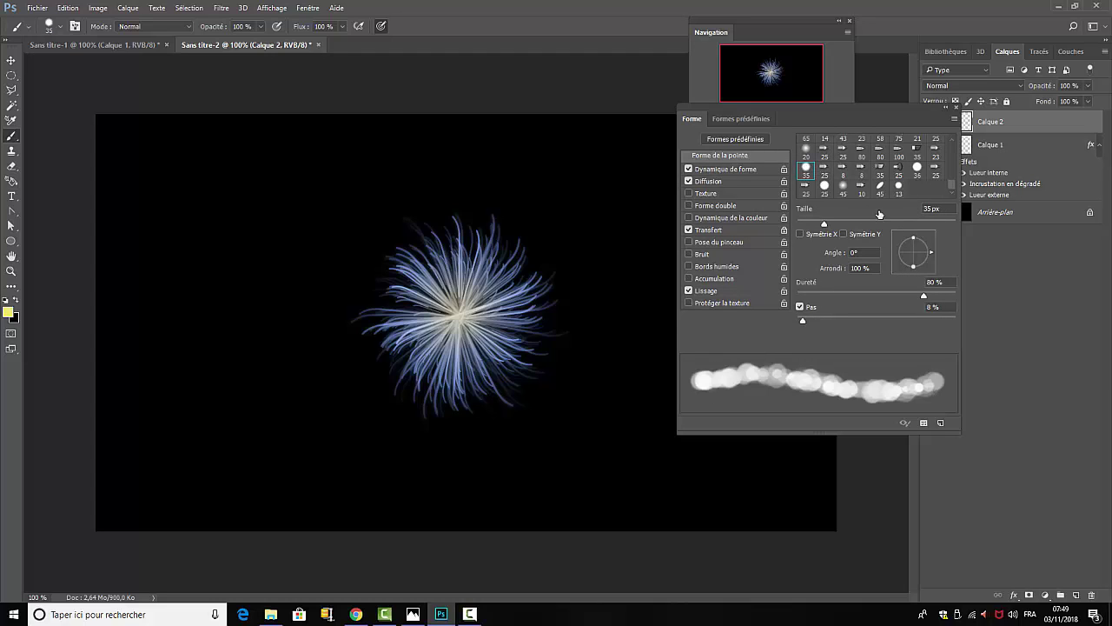
{"action": "scroll", "coordinate": [919, 161], "scroll_direction": "up", "scroll_amount": 4}
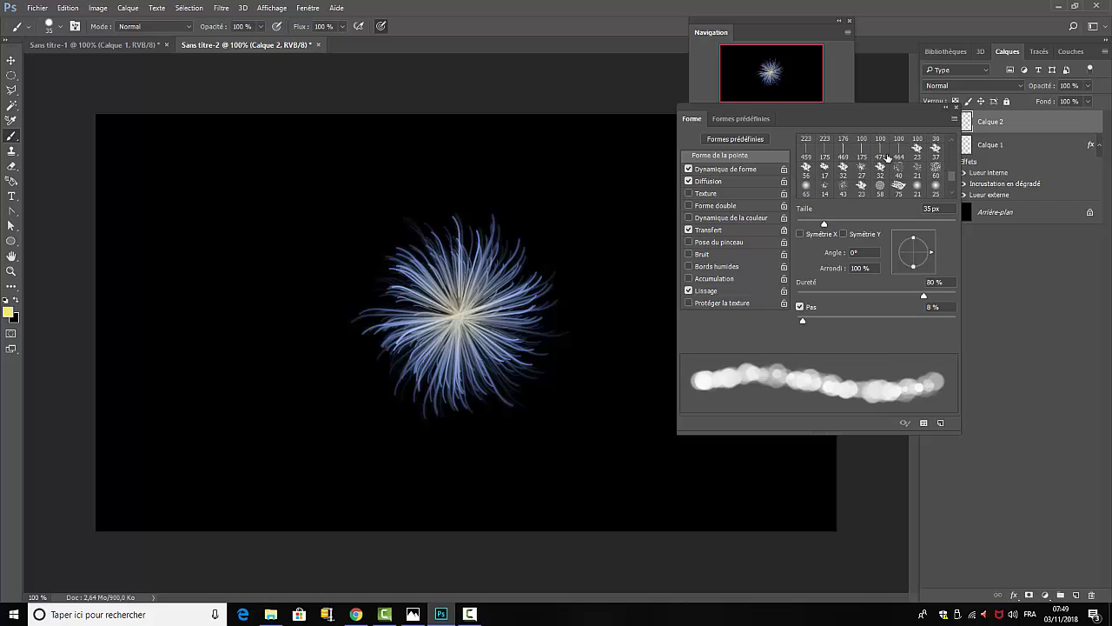
{"action": "scroll", "coordinate": [851, 149], "scroll_direction": "up", "scroll_amount": 5}
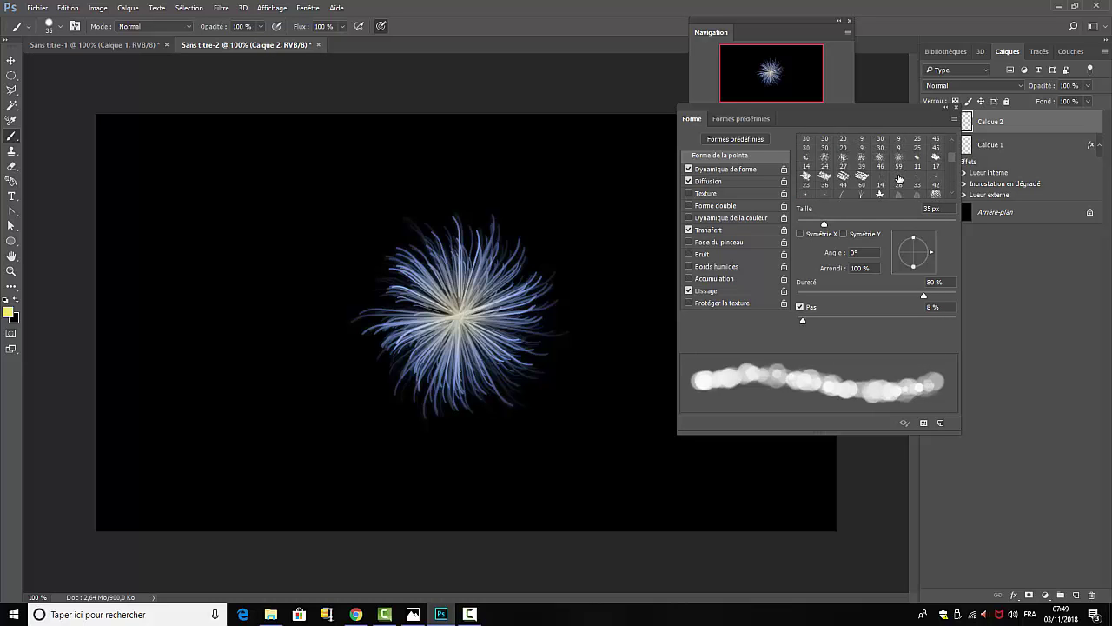
{"action": "scroll", "coordinate": [904, 186], "scroll_direction": "up", "scroll_amount": 1}
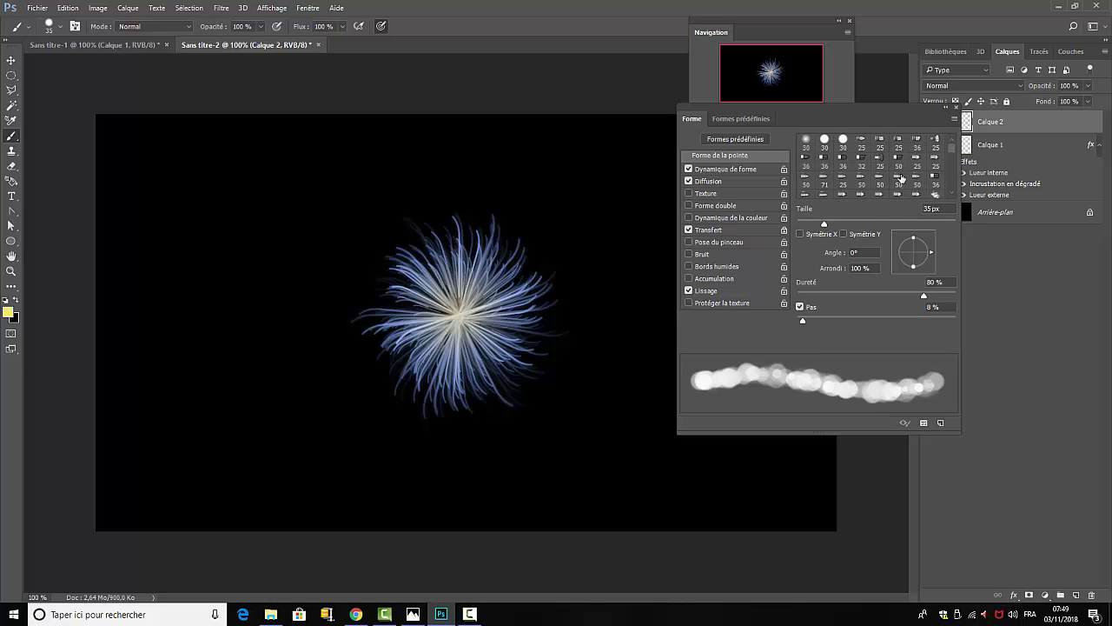
{"action": "left_click", "coordinate": [824, 139]}
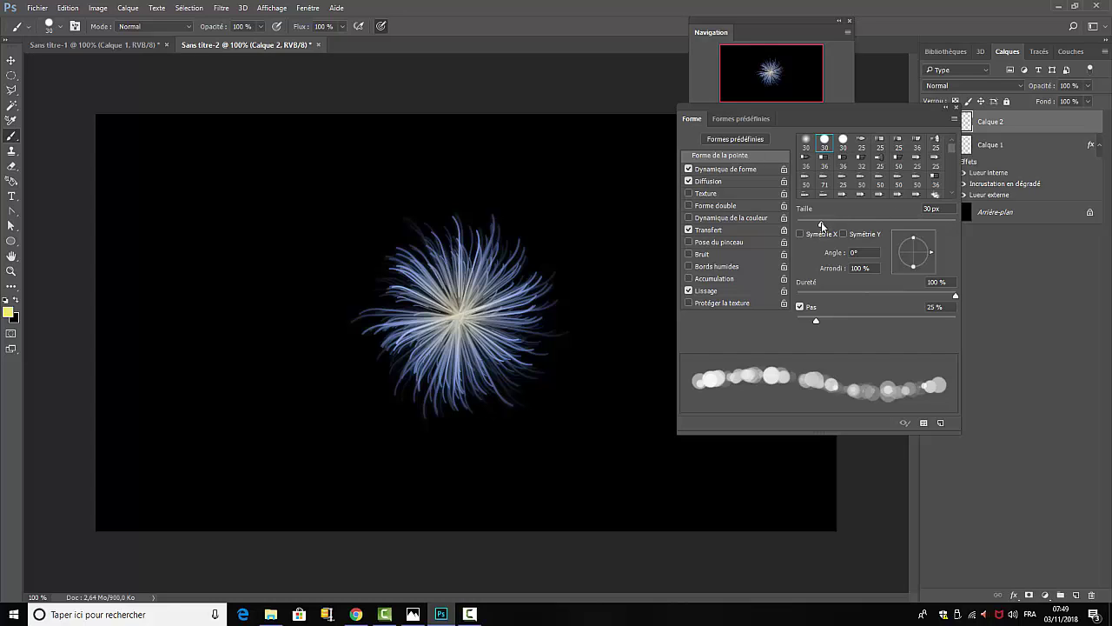
{"action": "left_click_drag", "start_coordinate": [821, 222], "coordinate": [802, 225]}
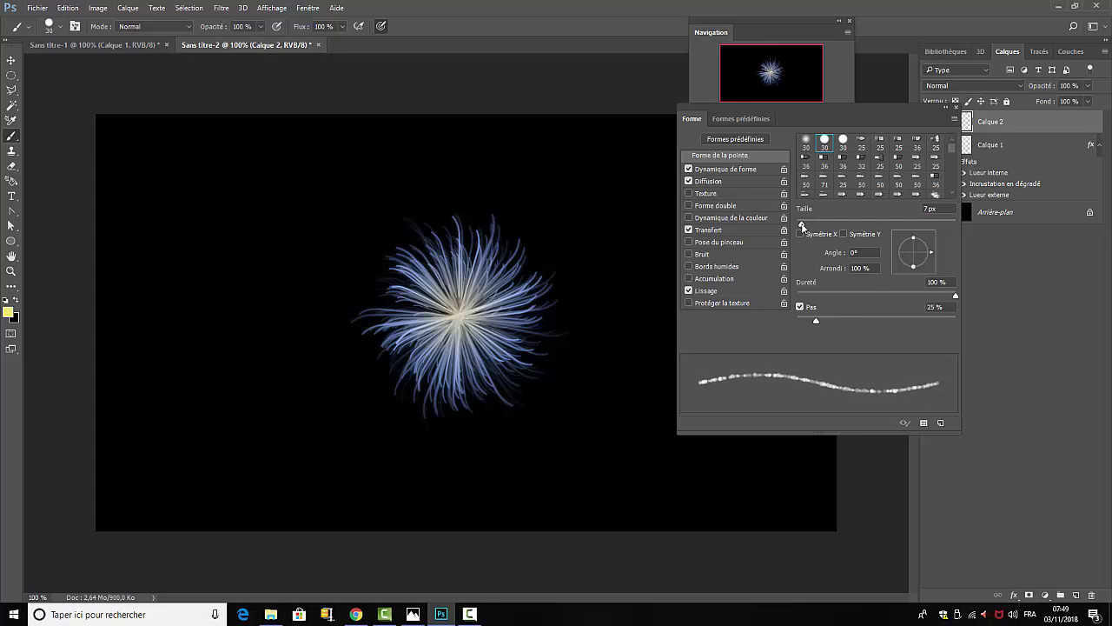
{"action": "left_click_drag", "start_coordinate": [820, 325], "coordinate": [895, 318]}
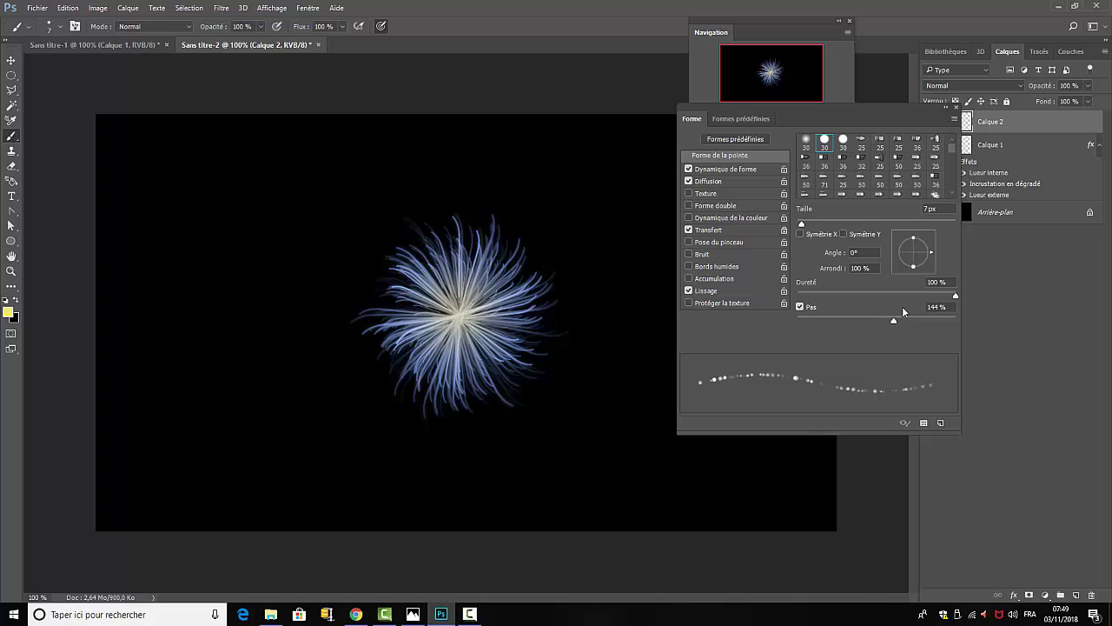
- In the brush's Dynamique de forme, set the size and angle Contrôle to Désactivé and slightly raise the Diamètre minimal
{"action": "left_click", "coordinate": [721, 169]}
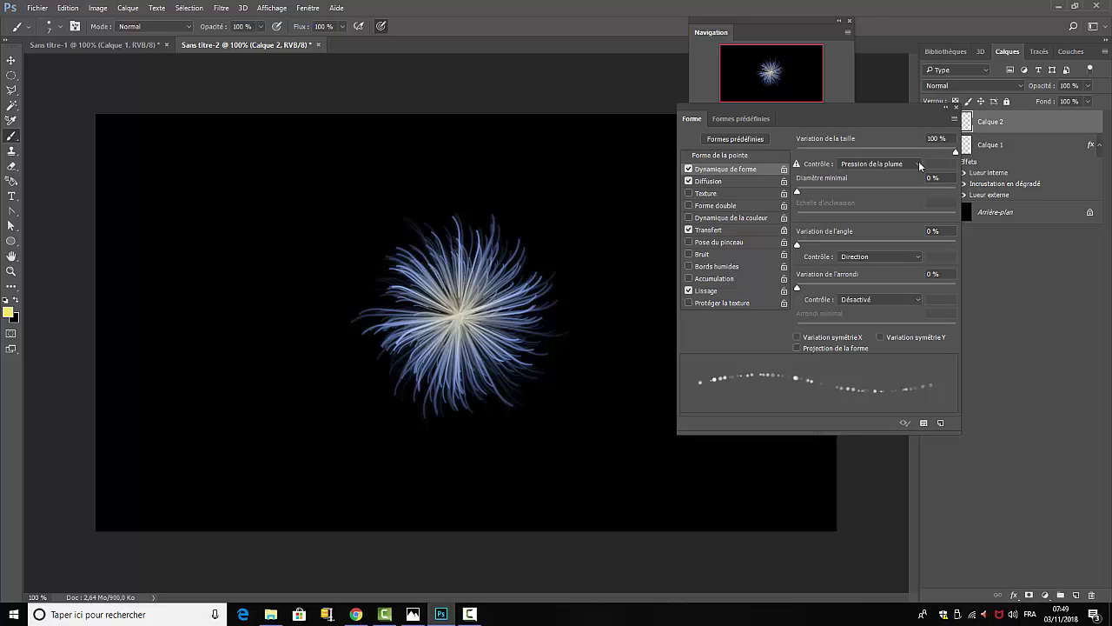
{"action": "left_click", "coordinate": [919, 164]}
{"action": "left_click", "coordinate": [870, 176]}
{"action": "left_click", "coordinate": [918, 257]}
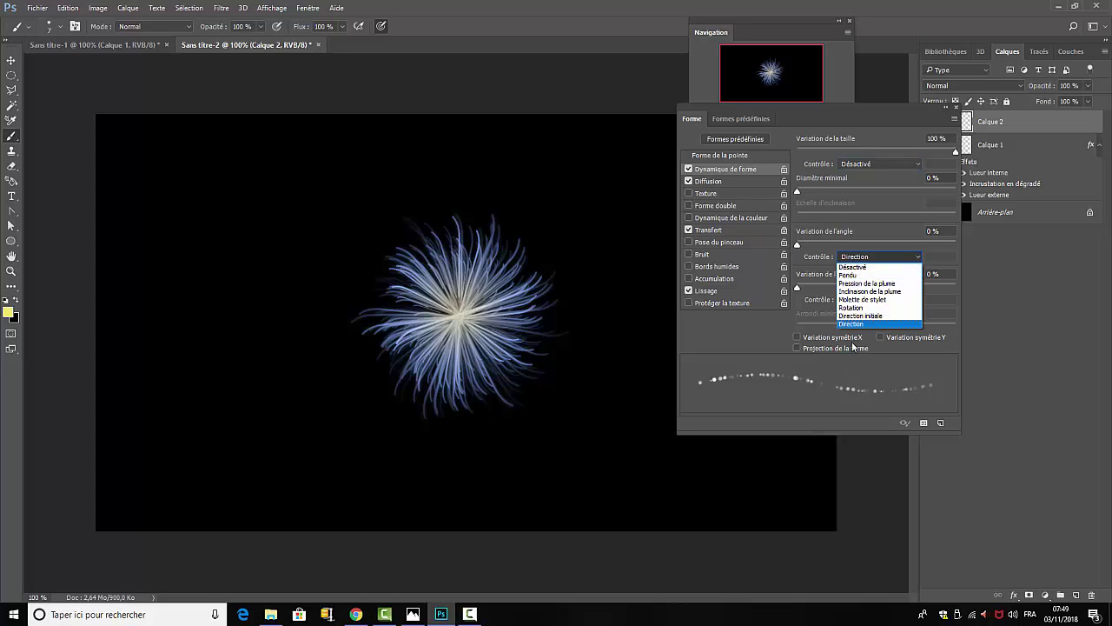
{"action": "left_click", "coordinate": [852, 267]}
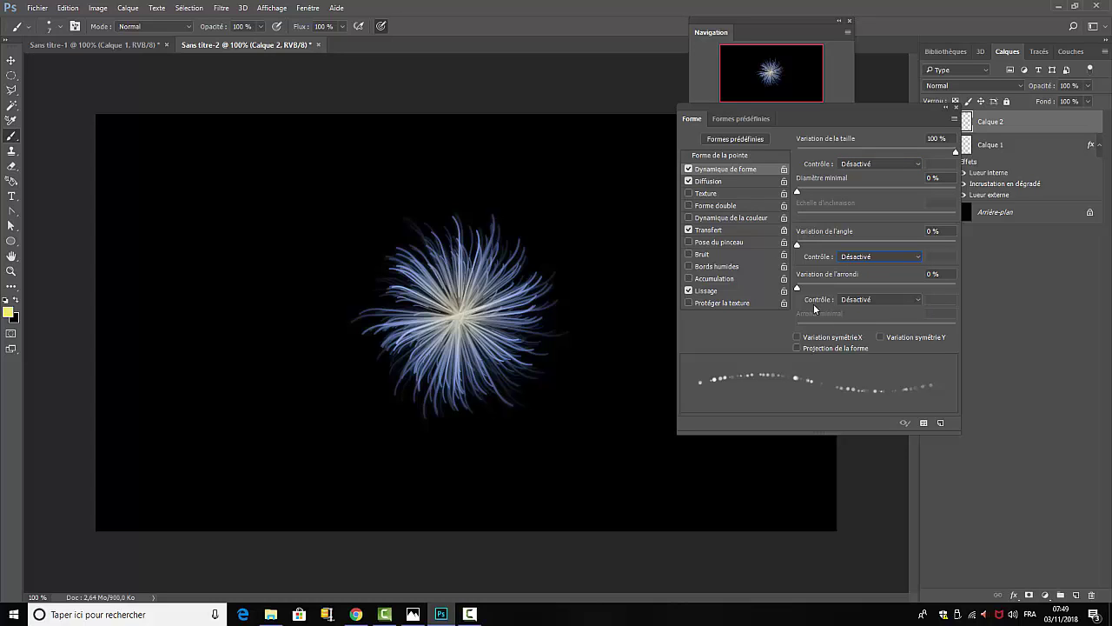
{"action": "mouse_move", "coordinate": [798, 194]}
{"action": "left_mouse_down"}
{"action": "mouse_move", "coordinate": [824, 198]}
{"action": "mouse_move", "coordinate": [803, 196]}
{"action": "left_mouse_up"}
- Set the brush's Diffusion to 872 % and its Nombre to 4
{"action": "left_click", "coordinate": [708, 181]}
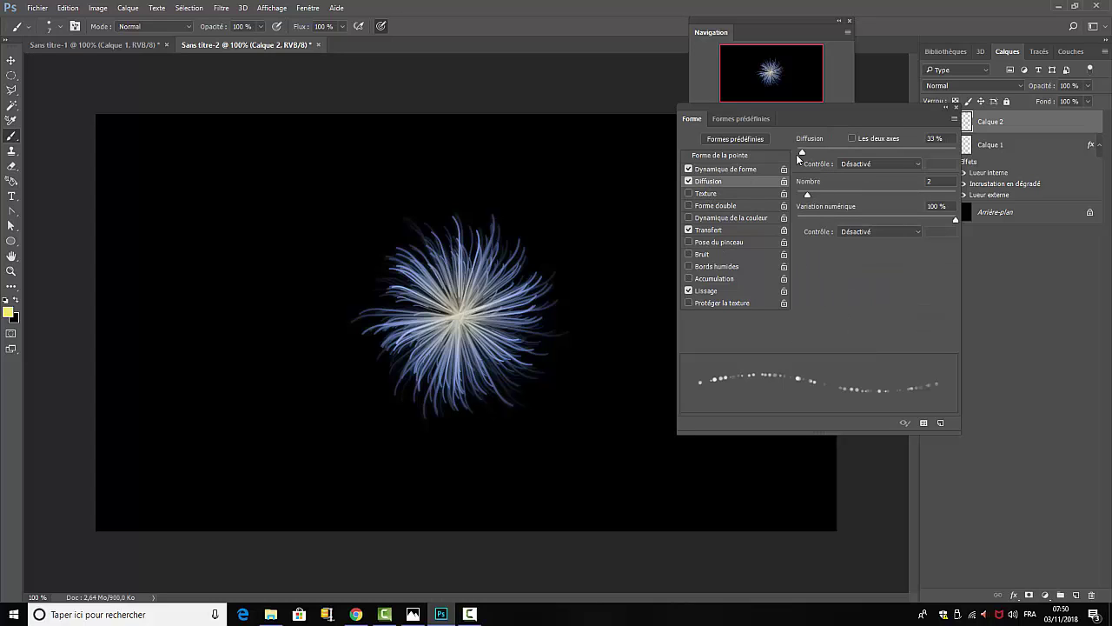
{"action": "left_click_drag", "start_coordinate": [799, 153], "coordinate": [1039, 181]}
{"action": "mouse_move", "coordinate": [956, 152]}
{"action": "left_mouse_down"}
{"action": "mouse_move", "coordinate": [909, 154]}
{"action": "mouse_move", "coordinate": [948, 171]}
{"action": "mouse_move", "coordinate": [936, 170]}
{"action": "left_mouse_up"}
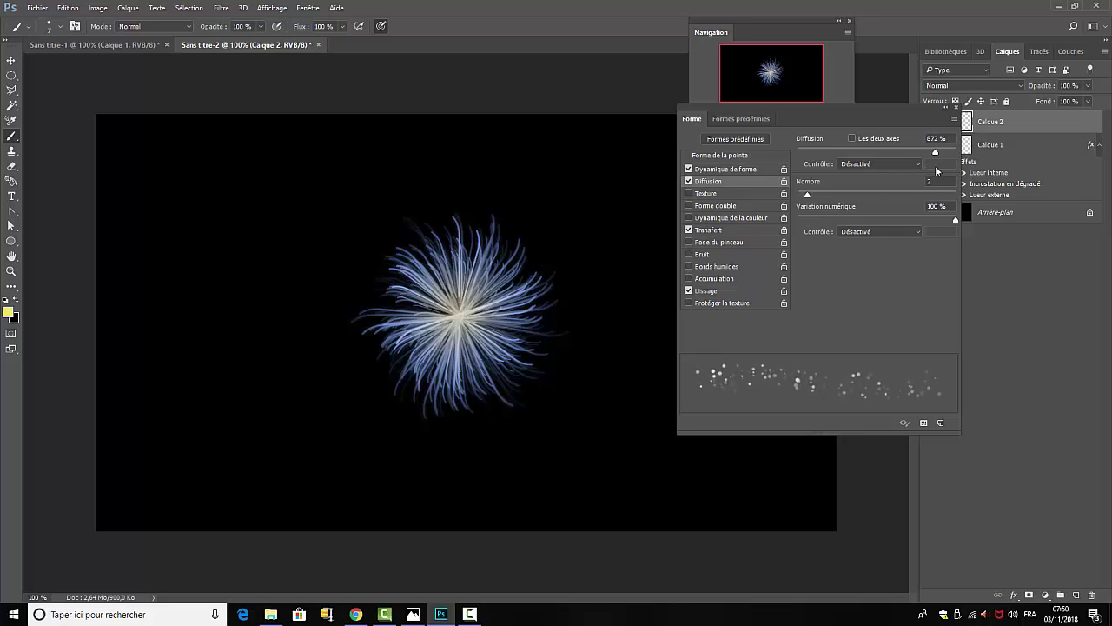
{"action": "left_click_drag", "start_coordinate": [807, 194], "coordinate": [829, 197]}
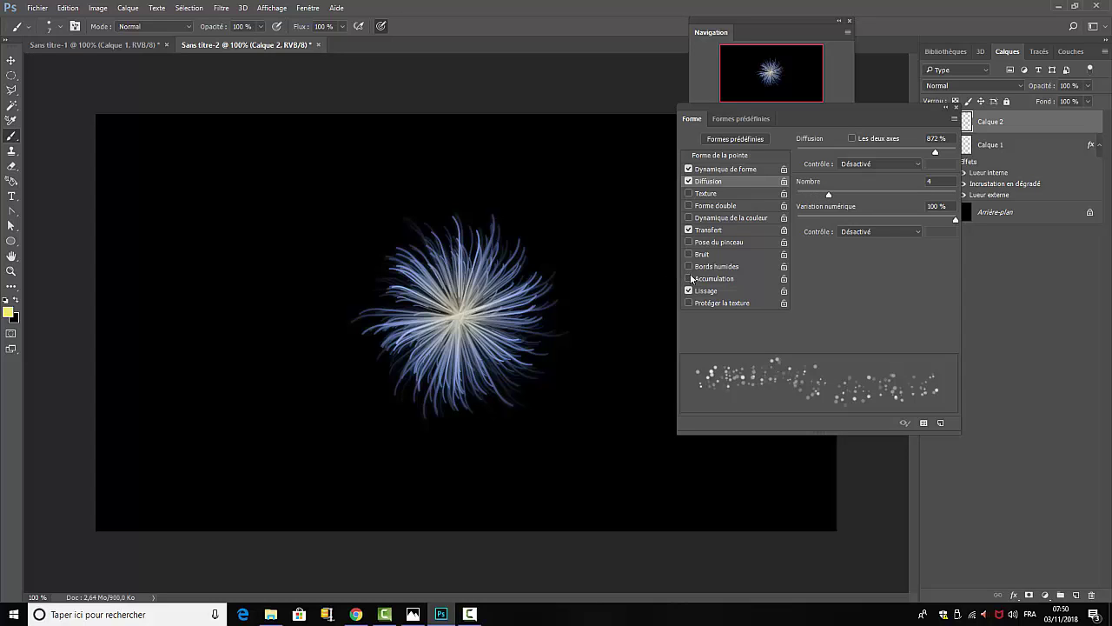
- In the brush's Transfert options, set the opacity variation to 51 % and the flow variation to 49 %, and close the brush settings
{"action": "left_click", "coordinate": [705, 231]}
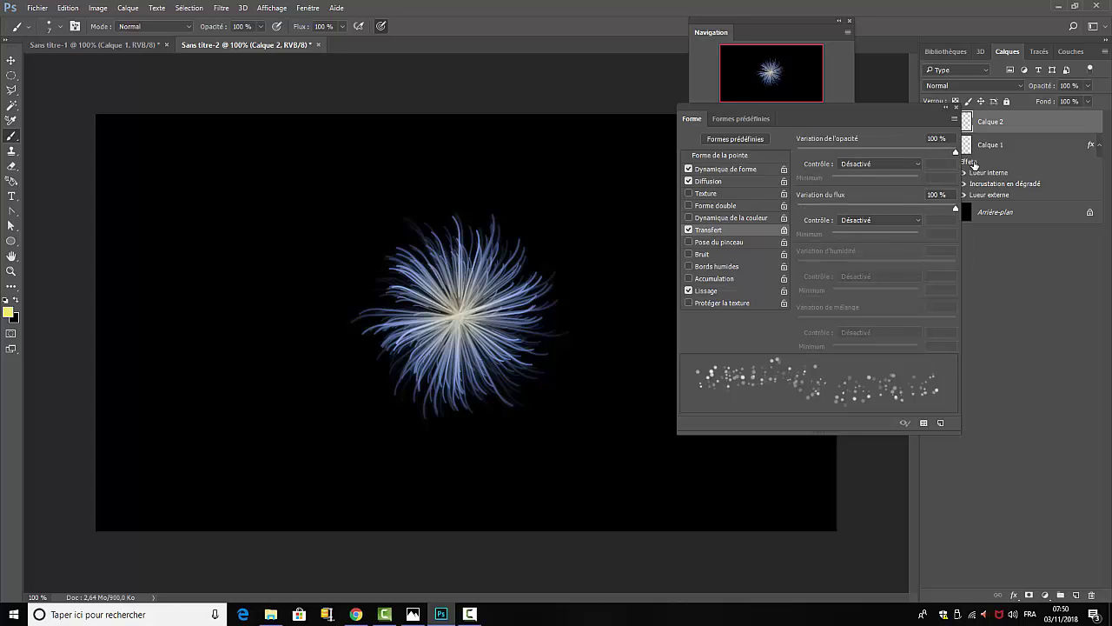
{"action": "left_click_drag", "start_coordinate": [951, 153], "coordinate": [877, 168]}
{"action": "left_click_drag", "start_coordinate": [957, 210], "coordinate": [869, 215]}
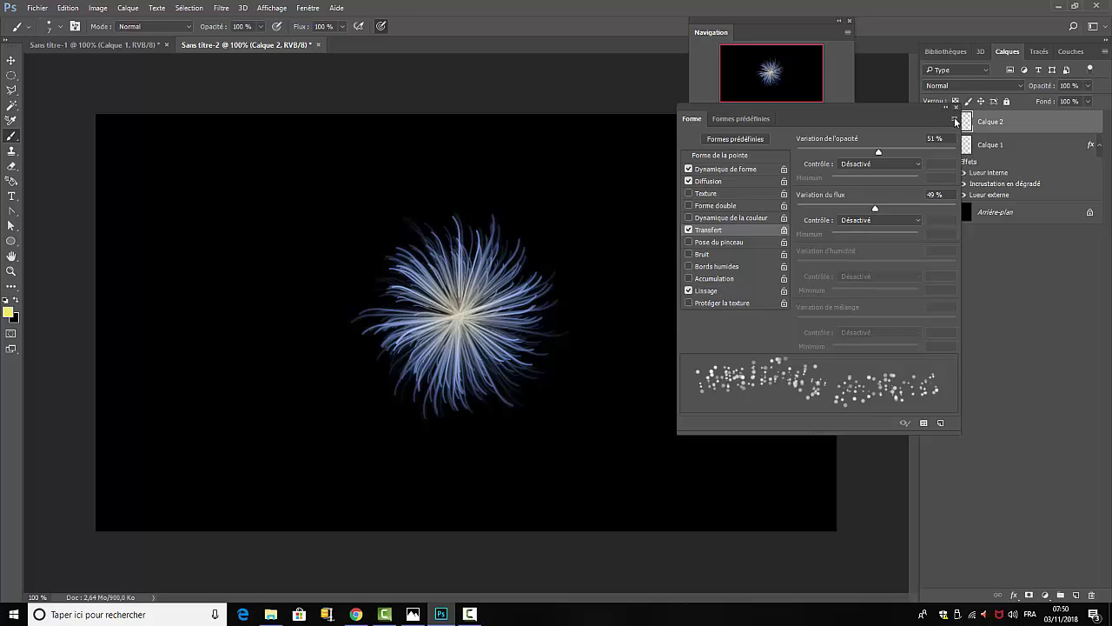
{"action": "left_click", "coordinate": [956, 107]}
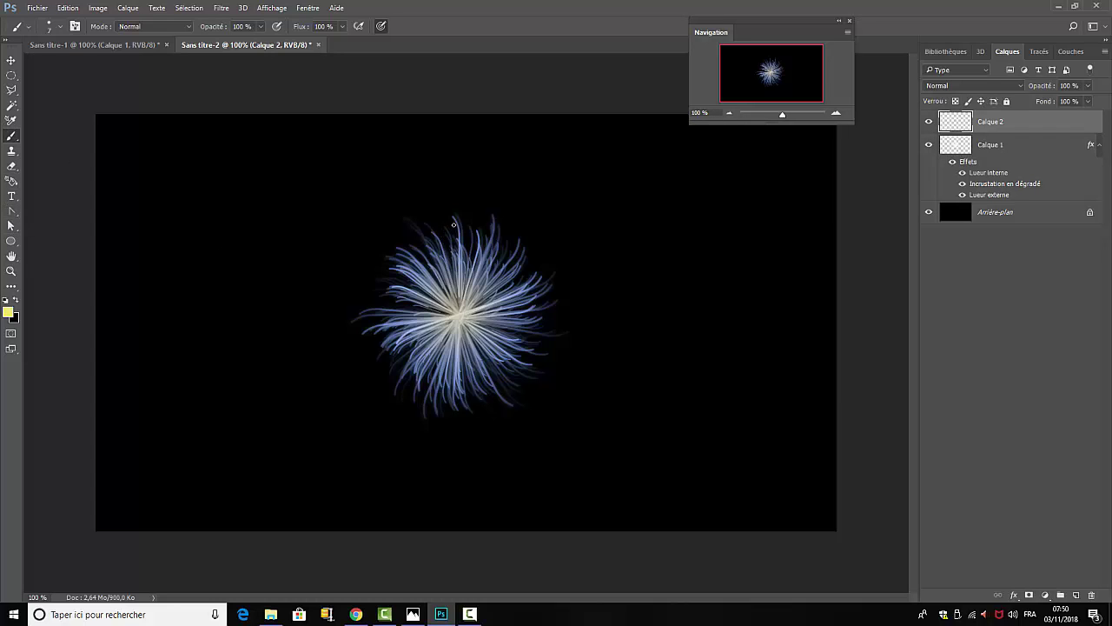
- Paint yellow sparks on Calque 2 down the right side of the blue burst and undo the last brush stroke
{"action": "mouse_move", "coordinate": [454, 225]}
{"action": "left_mouse_down"}
{"action": "mouse_move", "coordinate": [488, 233]}
{"action": "mouse_move", "coordinate": [520, 290]}
{"action": "mouse_move", "coordinate": [530, 363]}
{"action": "left_mouse_up"}
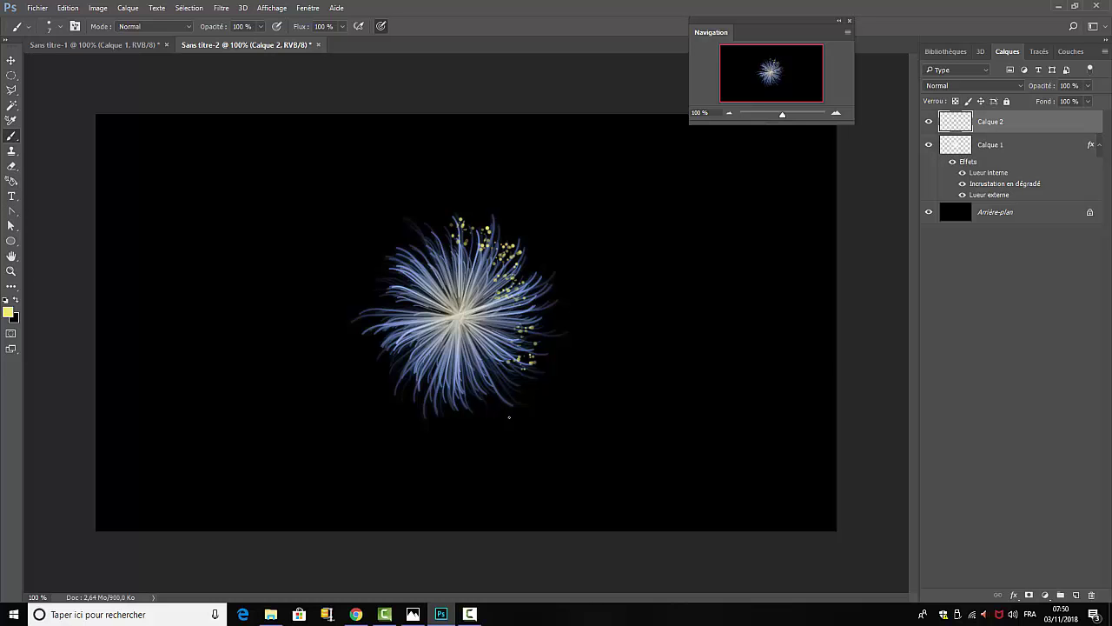
{"action": "left_click_drag", "start_coordinate": [509, 417], "coordinate": [511, 422]}
{"action": "left_click", "coordinate": [73, 9]}
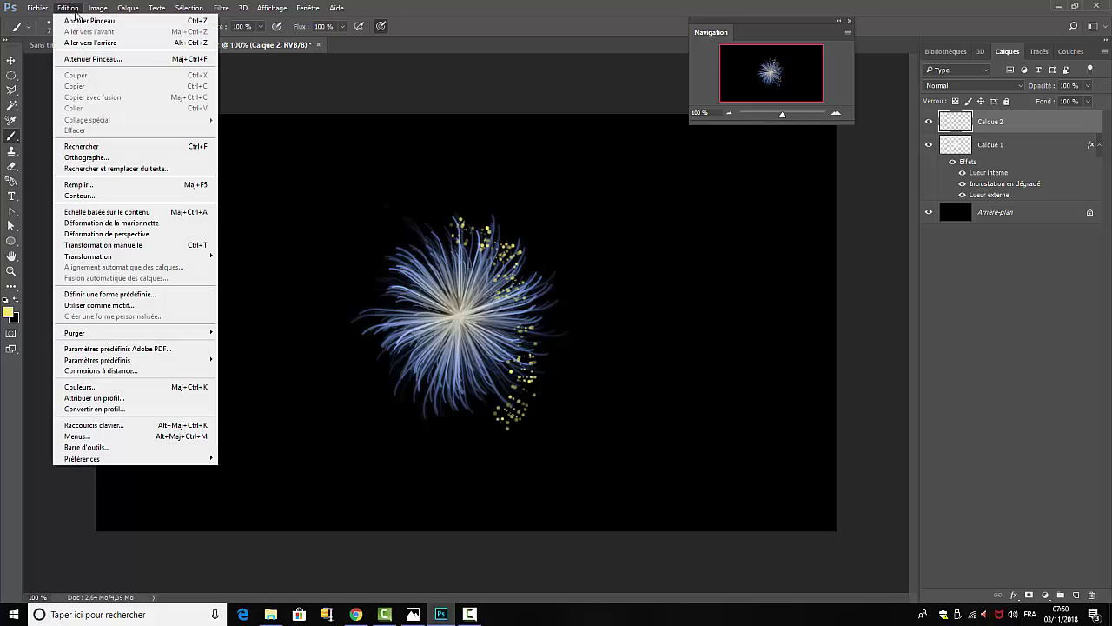
{"action": "left_click", "coordinate": [78, 20]}
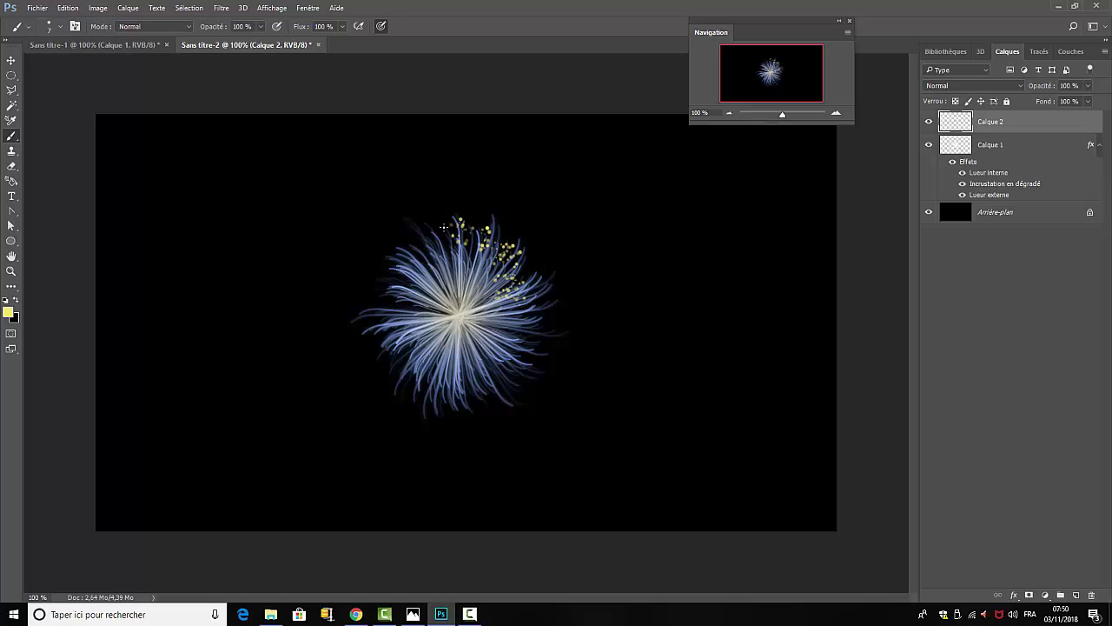
- Paint scattered yellow sparks all around the outer edge of the blue burst on Calque 2
{"action": "left_click_drag", "start_coordinate": [420, 233], "coordinate": [429, 219]}
{"action": "mouse_move", "coordinate": [383, 266]}
{"action": "left_mouse_down"}
{"action": "mouse_move", "coordinate": [387, 343]}
{"action": "mouse_move", "coordinate": [412, 376]}
{"action": "mouse_move", "coordinate": [457, 390]}
{"action": "mouse_move", "coordinate": [543, 372]}
{"action": "mouse_move", "coordinate": [559, 307]}
{"action": "mouse_move", "coordinate": [516, 266]}
{"action": "mouse_move", "coordinate": [420, 233]}
{"action": "left_mouse_up"}
{"action": "left_click", "coordinate": [397, 240]}
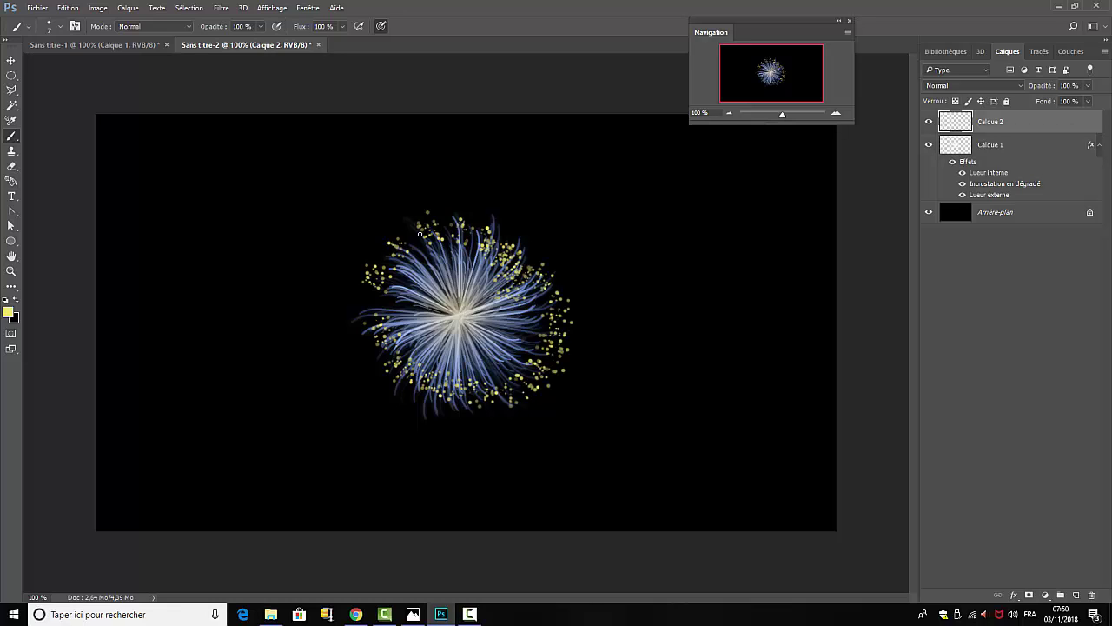
{"action": "left_click_drag", "start_coordinate": [381, 299], "coordinate": [358, 315]}
{"action": "mouse_move", "coordinate": [391, 380]}
{"action": "left_mouse_down"}
{"action": "mouse_move", "coordinate": [431, 410]}
{"action": "mouse_move", "coordinate": [498, 405]}
{"action": "left_mouse_up"}
{"action": "left_click", "coordinate": [376, 361]}
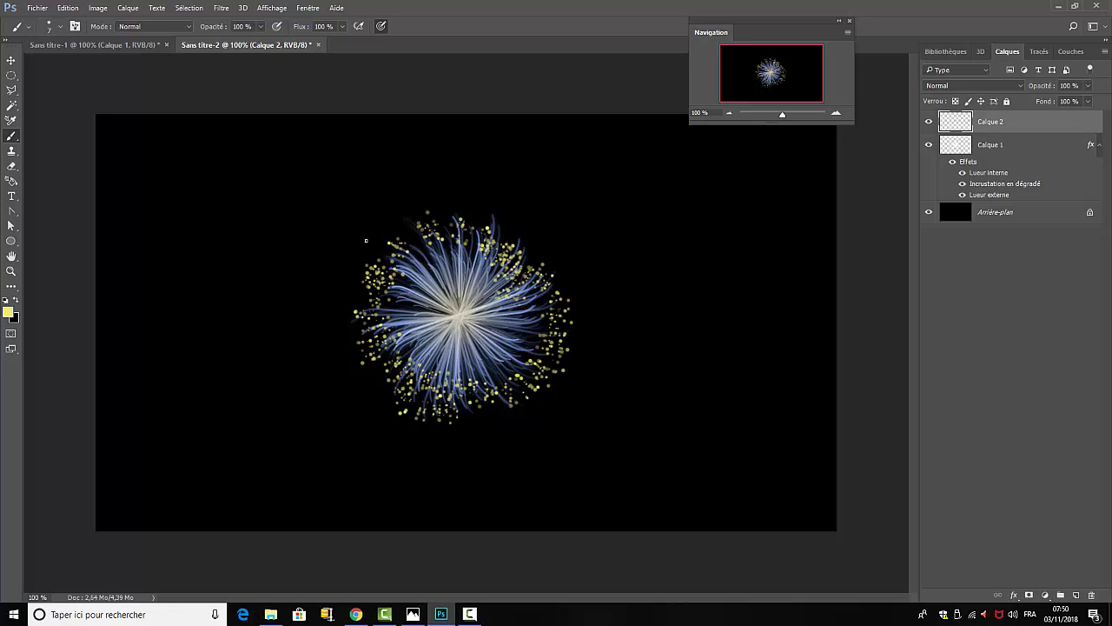
{"action": "mouse_move", "coordinate": [405, 235]}
{"action": "left_mouse_down"}
{"action": "mouse_move", "coordinate": [443, 225]}
{"action": "mouse_move", "coordinate": [523, 241]}
{"action": "mouse_move", "coordinate": [541, 271]}
{"action": "left_mouse_up"}
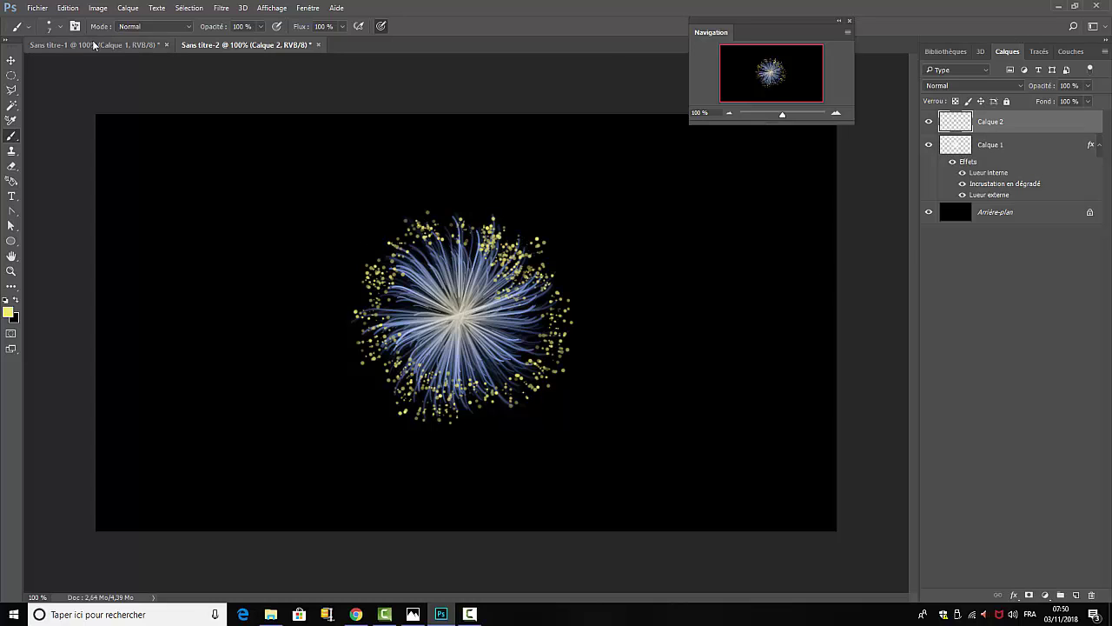
- Apply the Ajout de bruit filter to the yellow sparks with a Quantité of 53,45 % and Uniforme distribution
{"action": "left_click", "coordinate": [227, 8]}
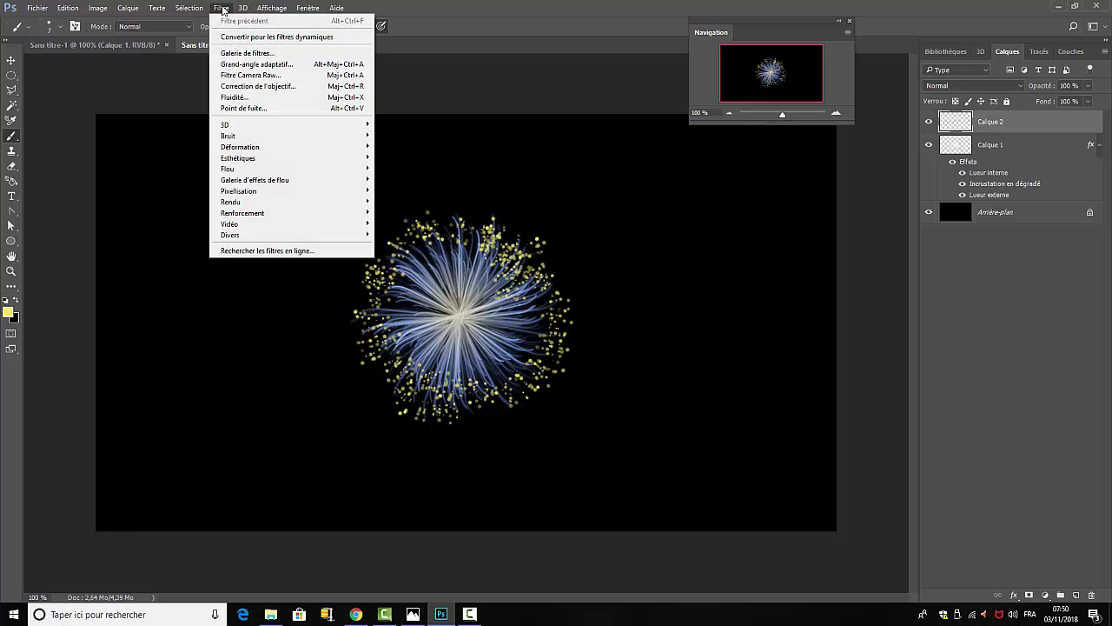
{"action": "mouse_move", "coordinate": [242, 137]}
{"action": "left_click", "coordinate": [385, 137]}
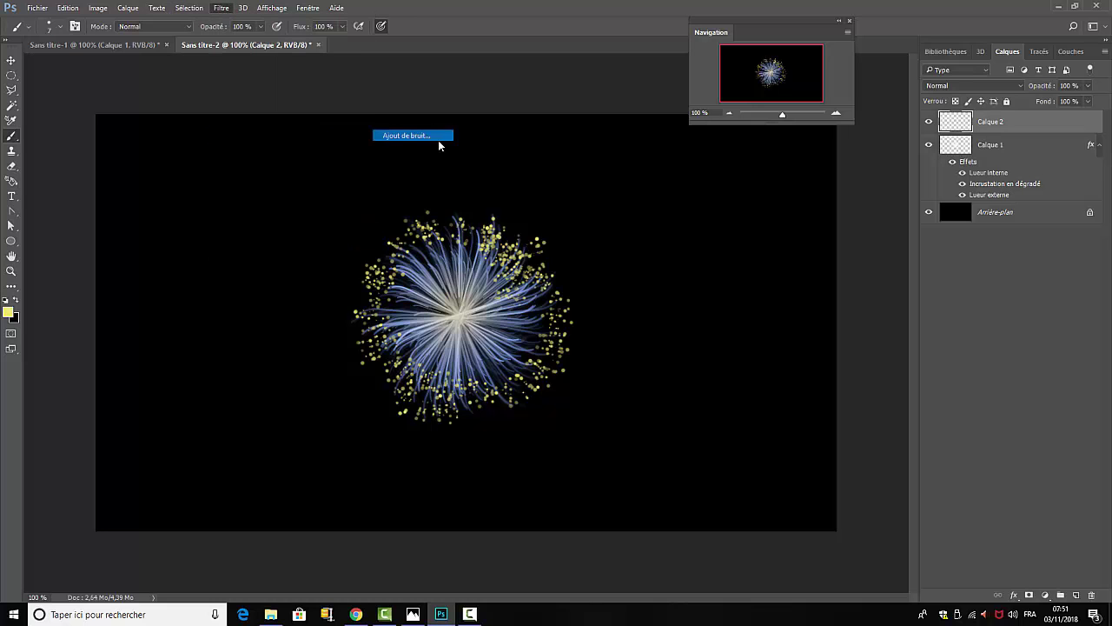
{"action": "left_click_drag", "start_coordinate": [563, 126], "coordinate": [867, 187]}
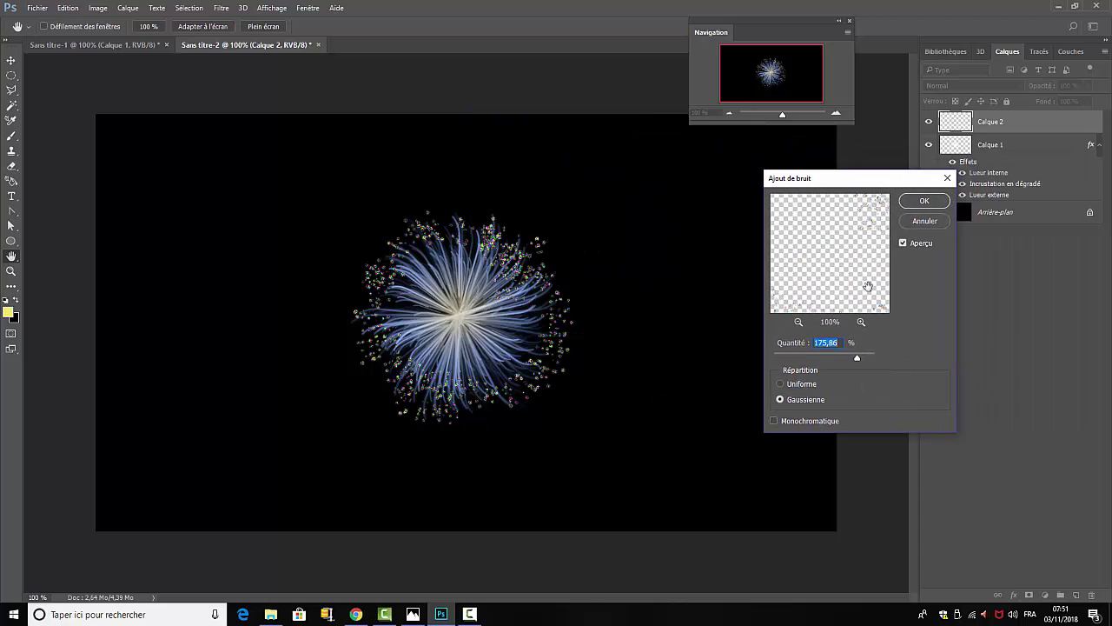
{"action": "left_click", "coordinate": [780, 383]}
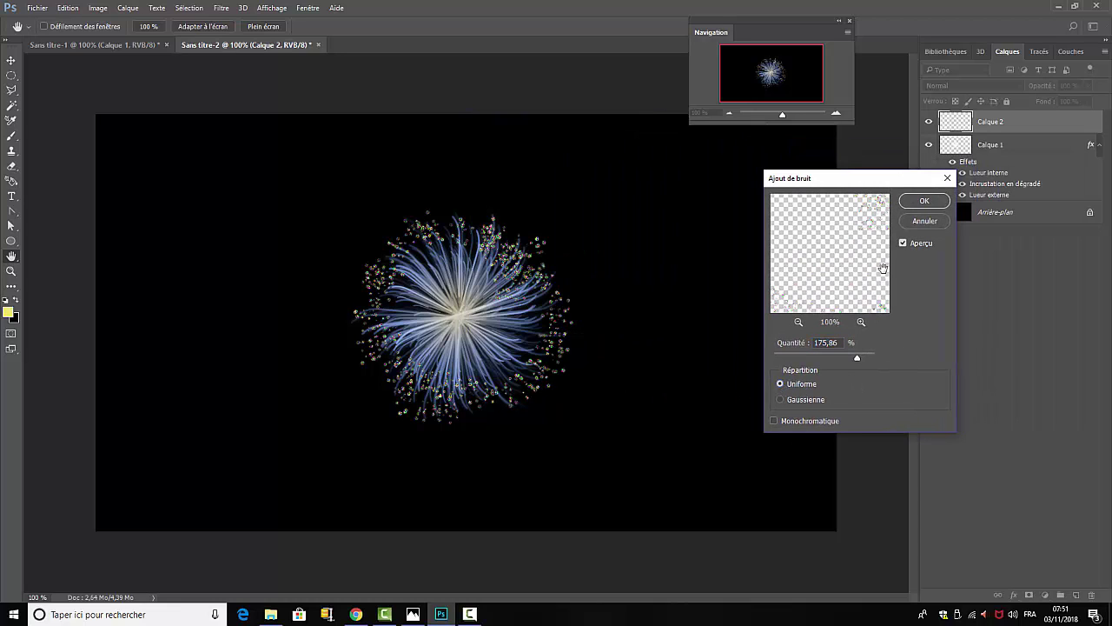
{"action": "left_click_drag", "start_coordinate": [858, 358], "coordinate": [816, 360]}
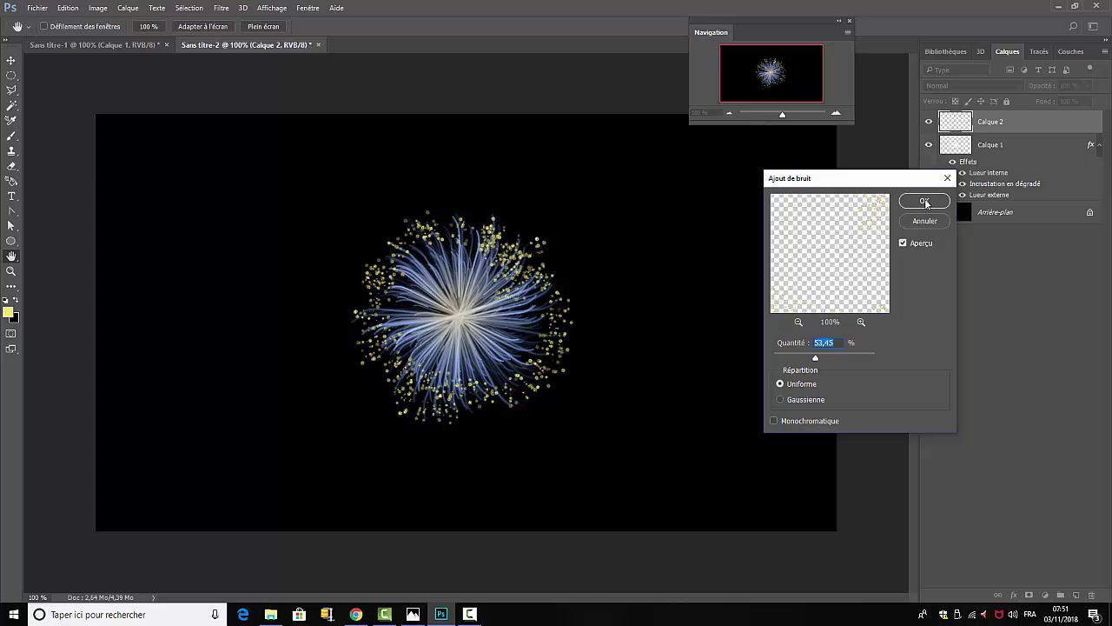
{"action": "left_click", "coordinate": [924, 202]}
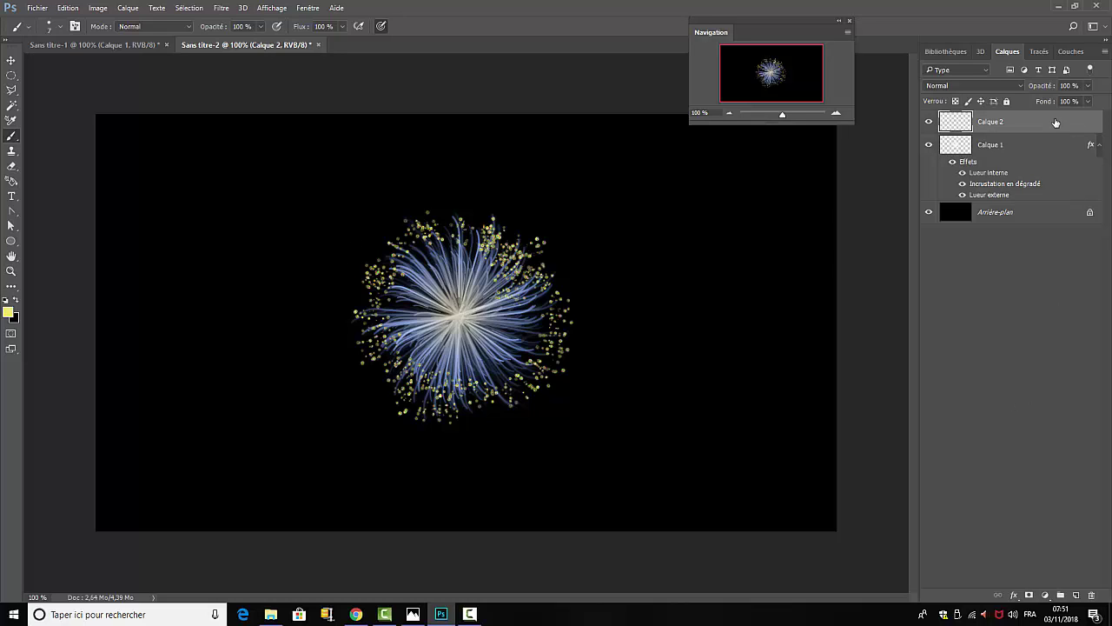
- Copy the layer style from Calque 1 and paste it onto the sparks layer Calque 2
{"action": "right_click", "coordinate": [1005, 174]}
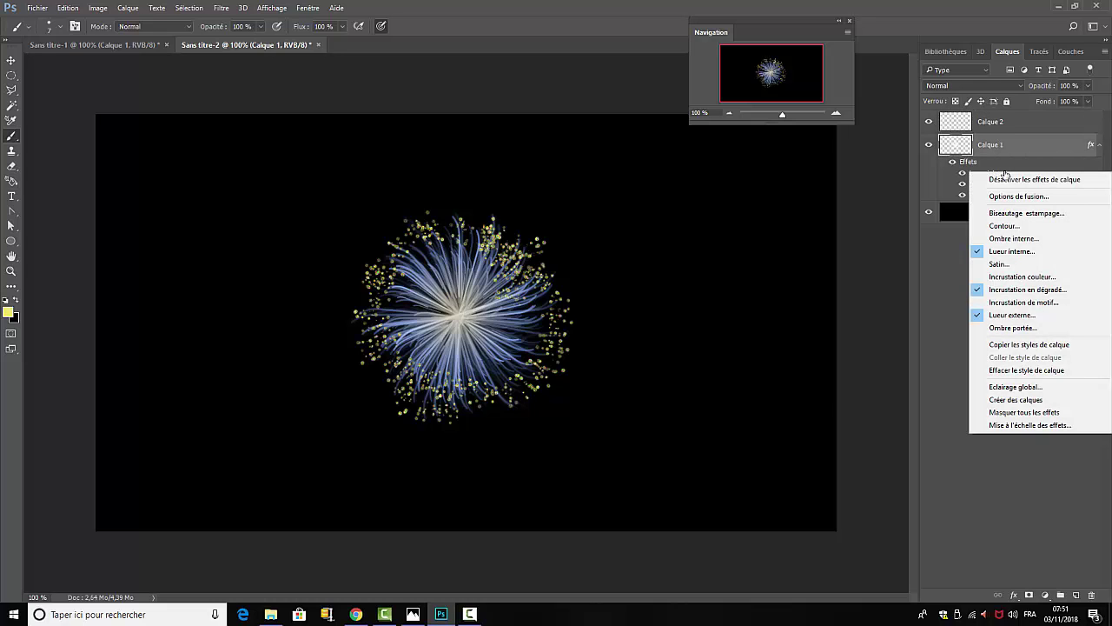
{"action": "left_click", "coordinate": [1015, 345]}
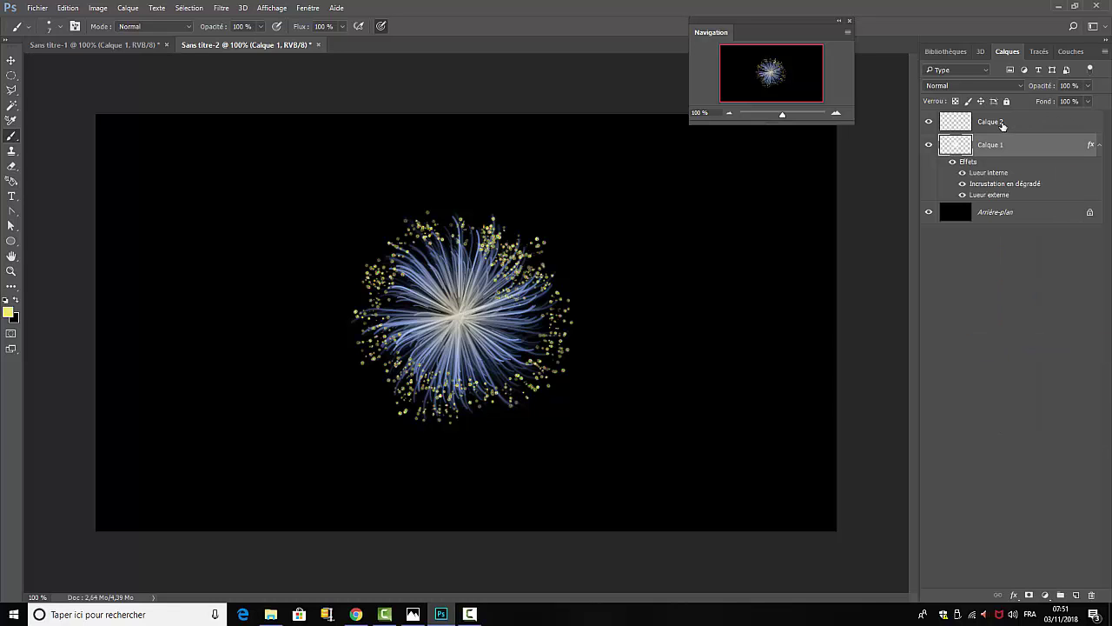
{"action": "right_click", "coordinate": [1004, 125]}
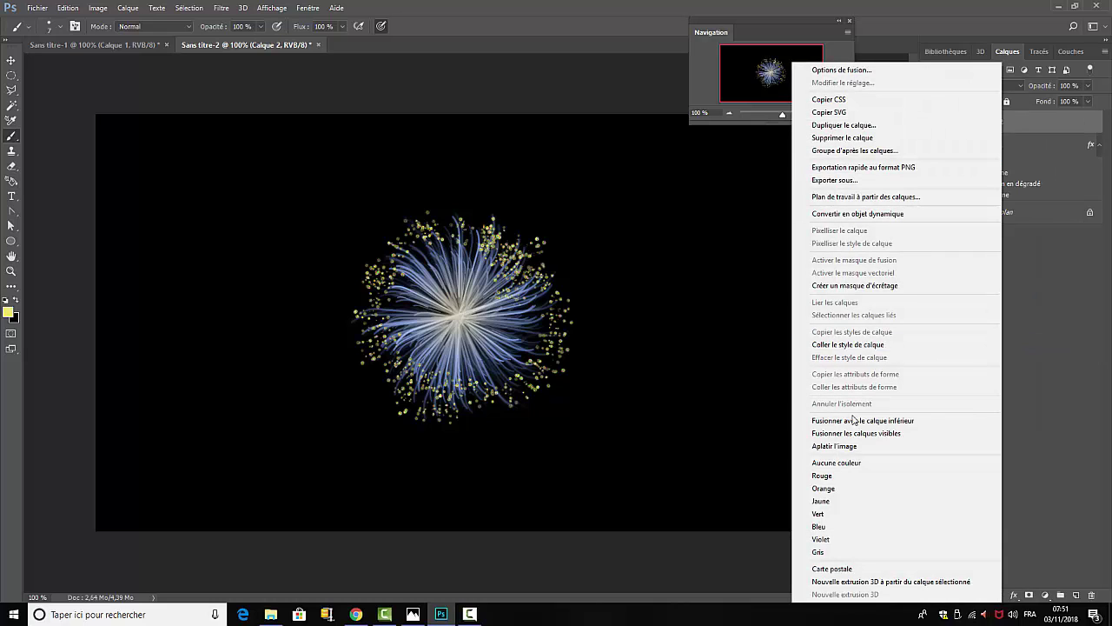
{"action": "left_click", "coordinate": [848, 344]}
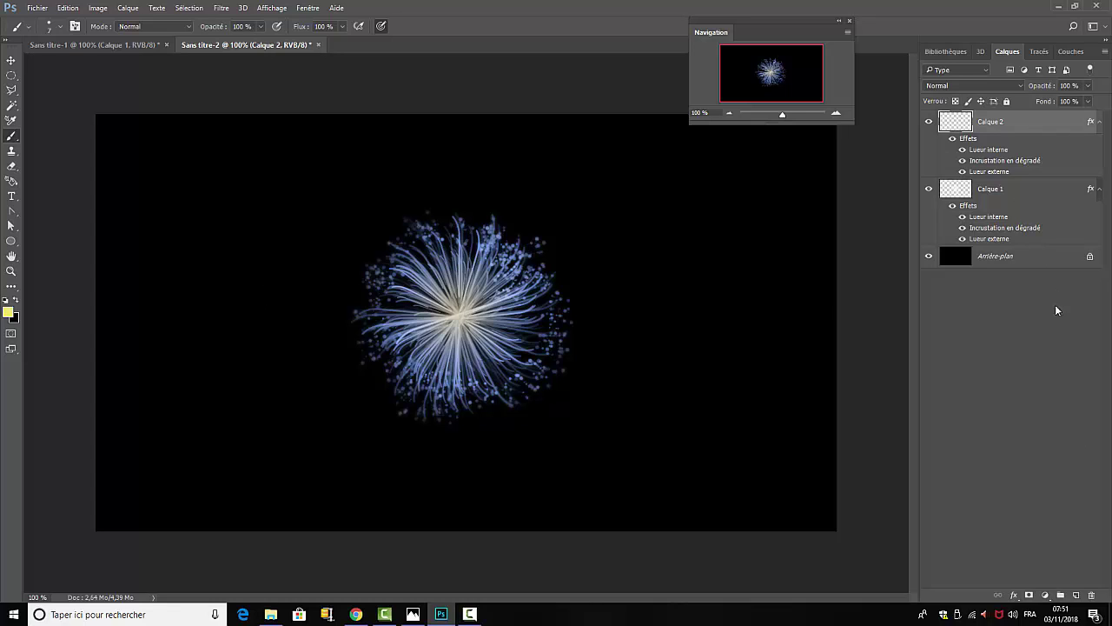
- Create a new layer above Calque 2 and set the foreground colour to light blue 6baff5
{"action": "left_click", "coordinate": [1075, 595]}
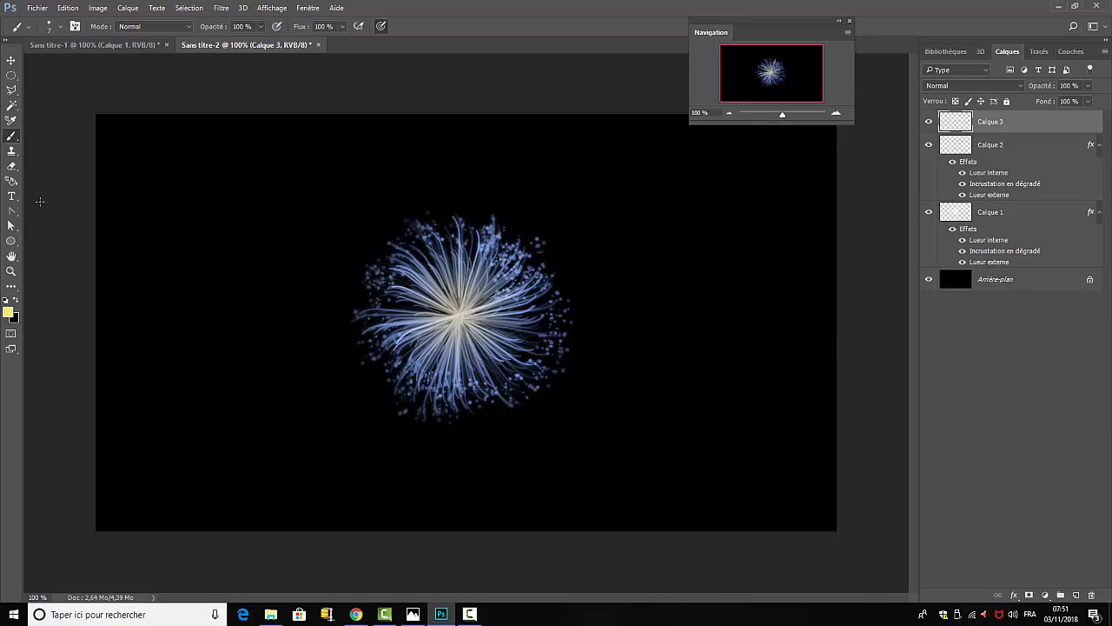
{"action": "left_click", "coordinate": [9, 311]}
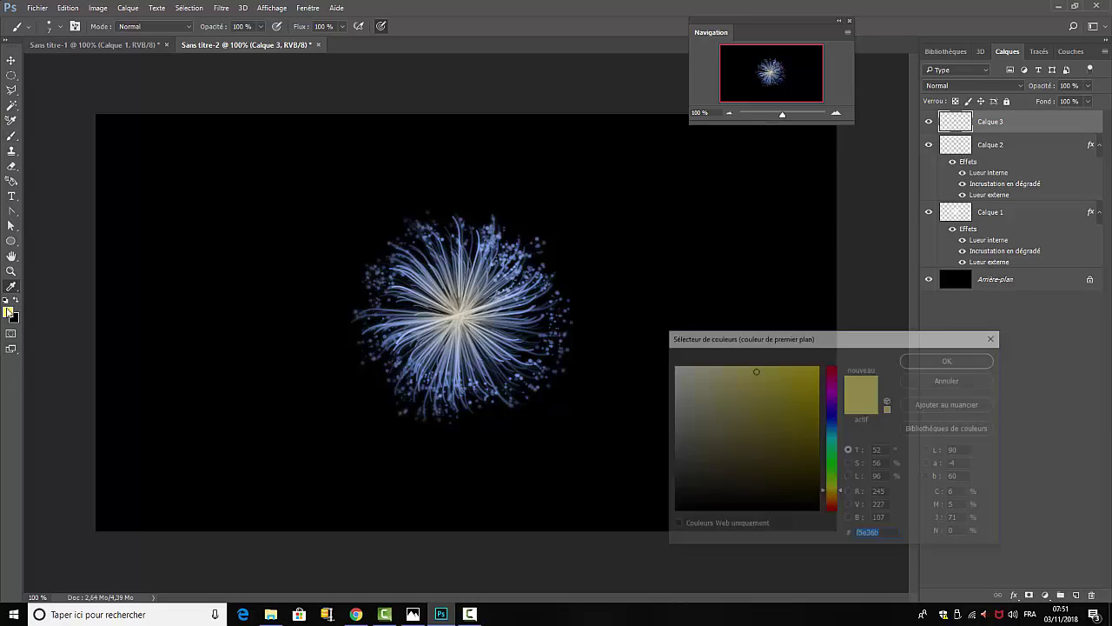
{"action": "left_click", "coordinate": [836, 437]}
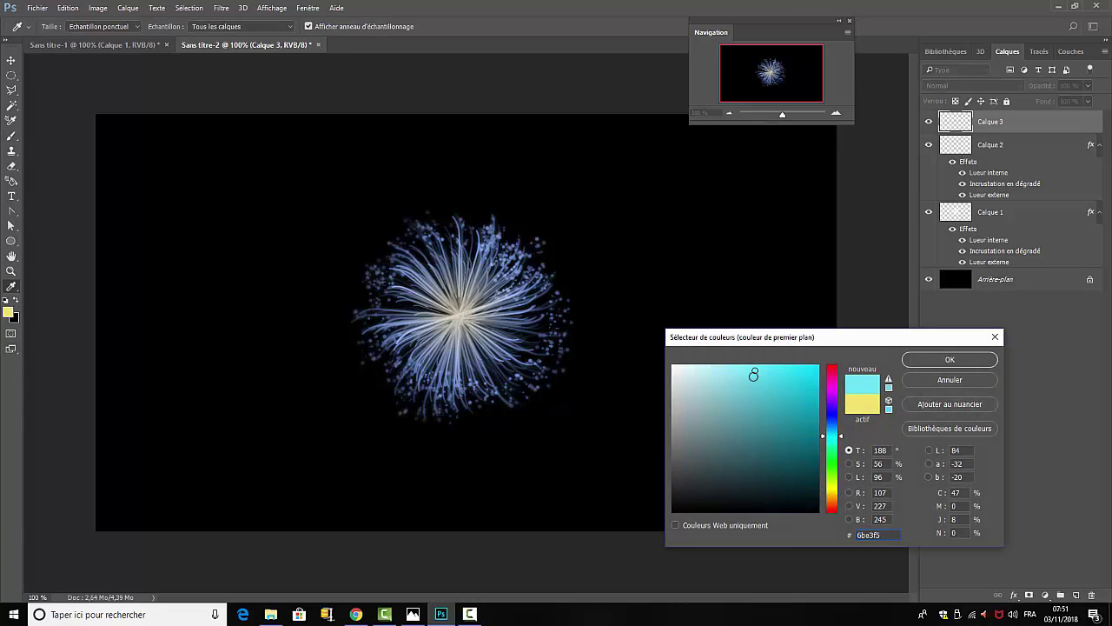
{"action": "left_click", "coordinate": [833, 427]}
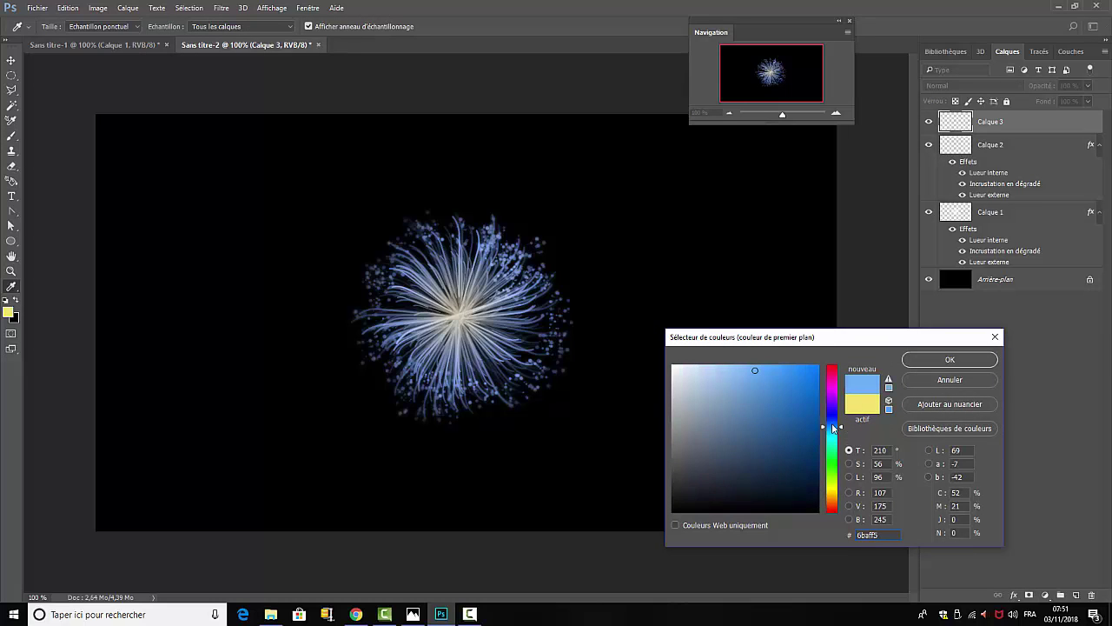
{"action": "left_click", "coordinate": [932, 357]}
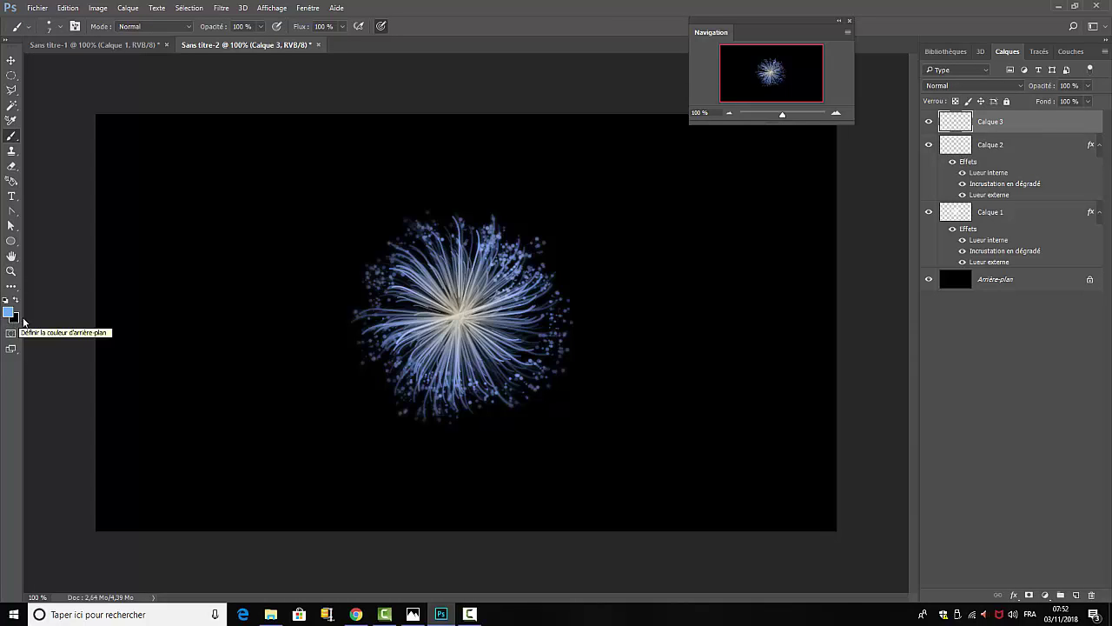
- Draw a circular selection larger than the burst and reposition it so it is centred around the whole firework
{"action": "left_click", "coordinate": [13, 81]}
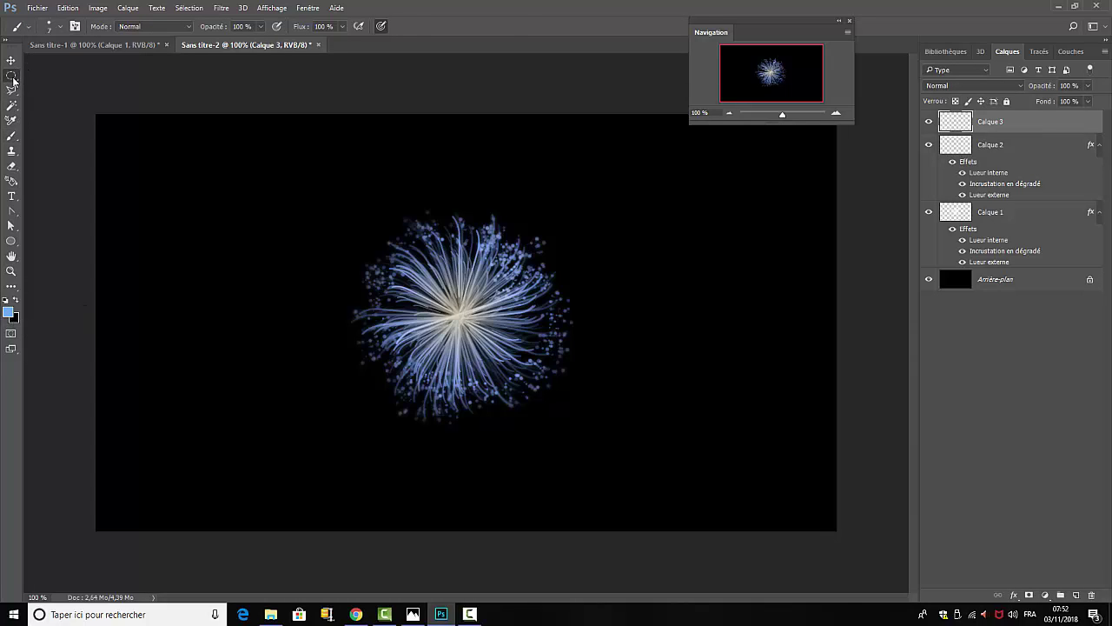
{"action": "left_click", "coordinate": [80, 87]}
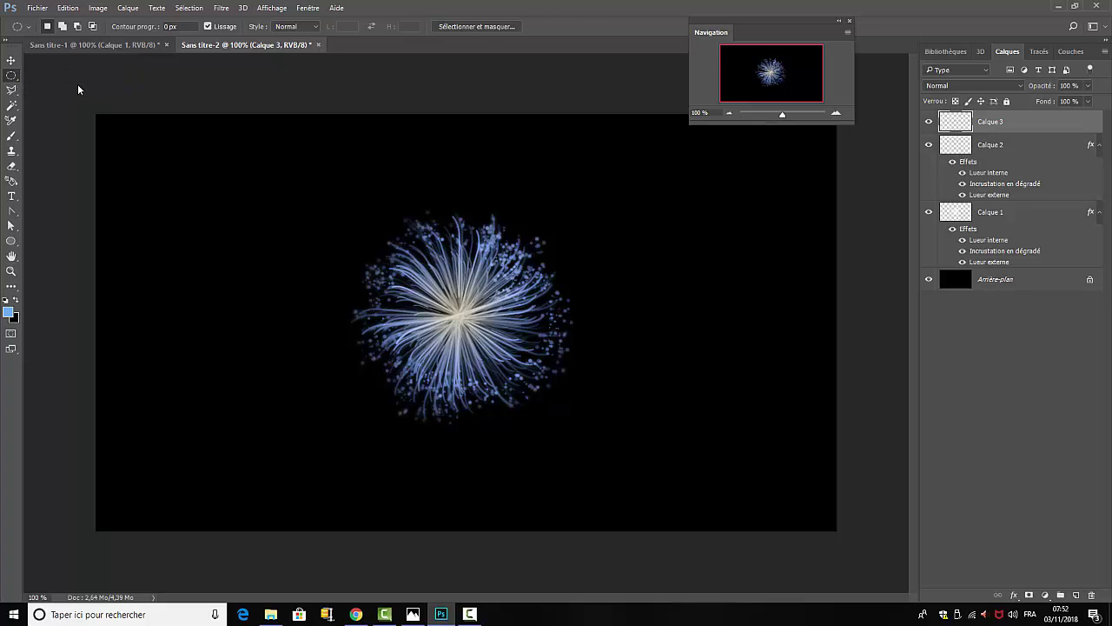
{"action": "left_click_drag", "start_coordinate": [374, 194], "coordinate": [627, 448]}
{"action": "left_click", "coordinate": [184, 8]}
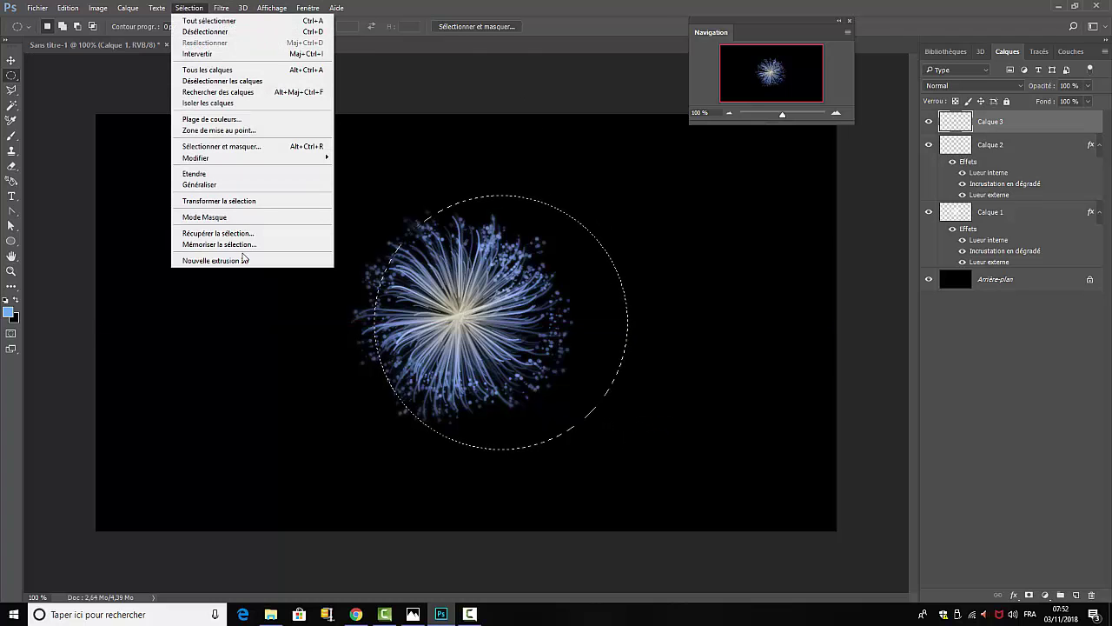
{"action": "left_click", "coordinate": [208, 206]}
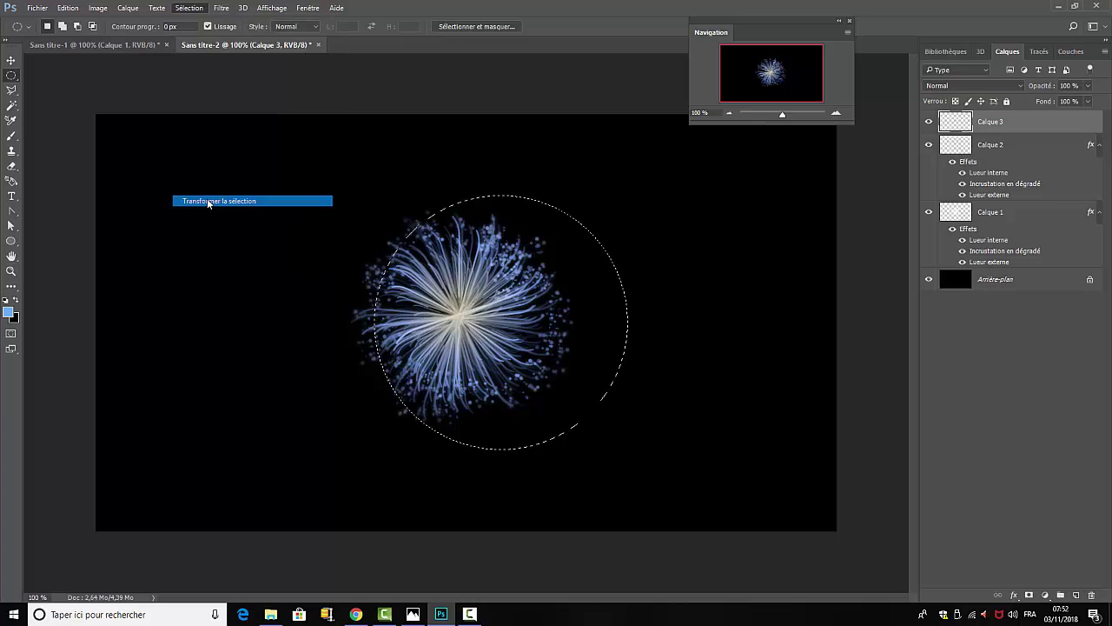
{"action": "mouse_move", "coordinate": [566, 297]}
{"action": "left_mouse_down"}
{"action": "mouse_move", "coordinate": [541, 299]}
{"action": "mouse_move", "coordinate": [554, 287]}
{"action": "left_mouse_up"}
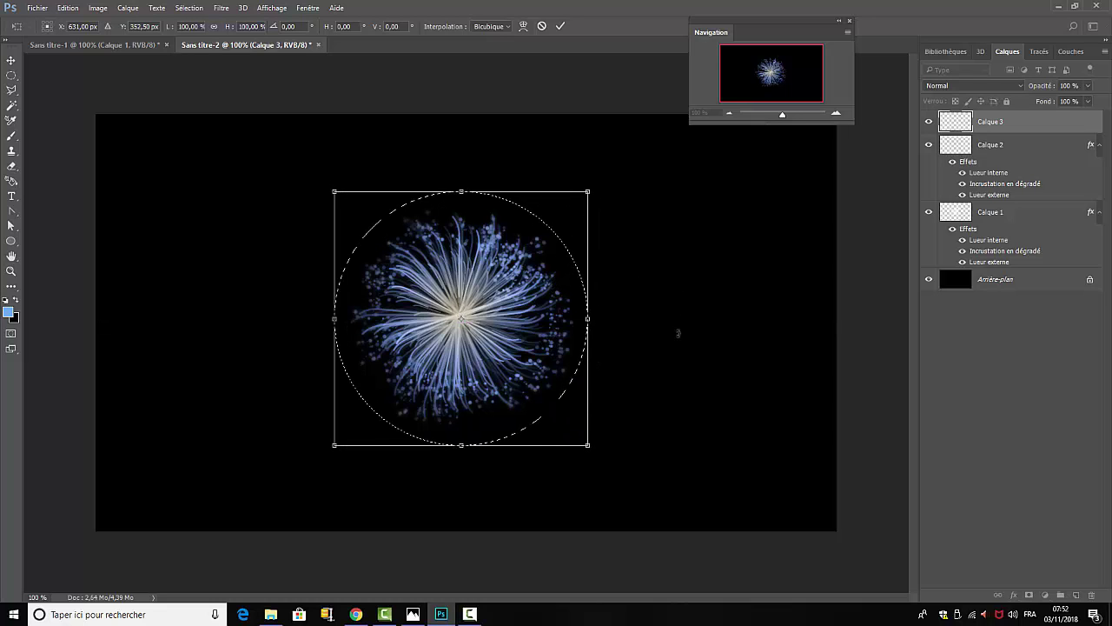
{"action": "left_click", "coordinate": [560, 26]}
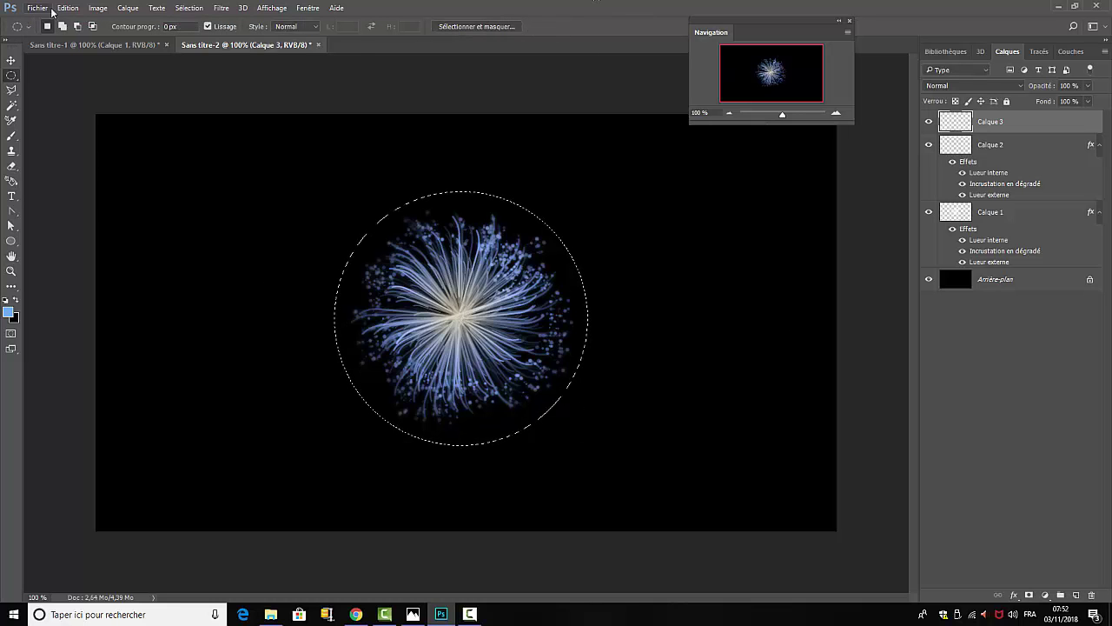
- Render Nuages inside the circular selection on Calque 3 and move that layer below Calque 1
{"action": "left_click", "coordinate": [222, 9]}
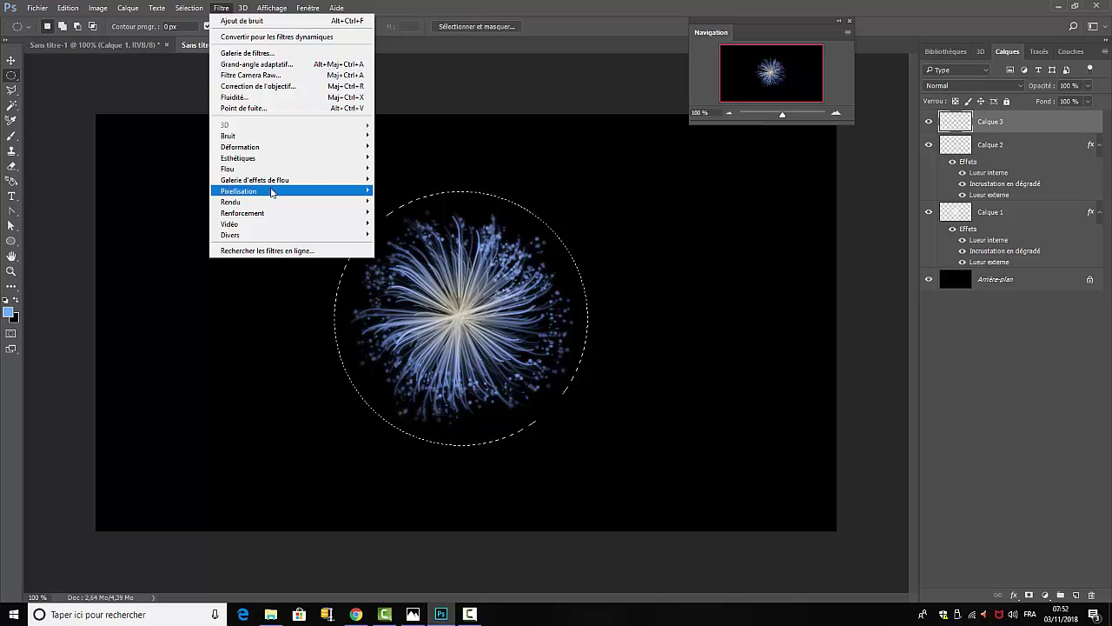
{"action": "mouse_move", "coordinate": [261, 203]}
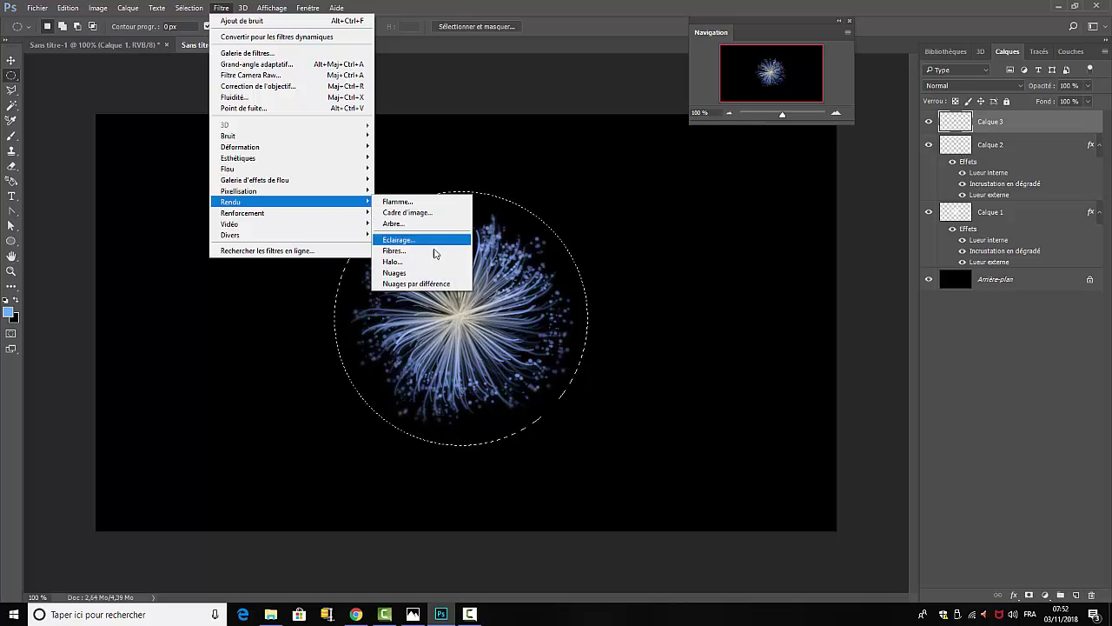
{"action": "left_click", "coordinate": [429, 273]}
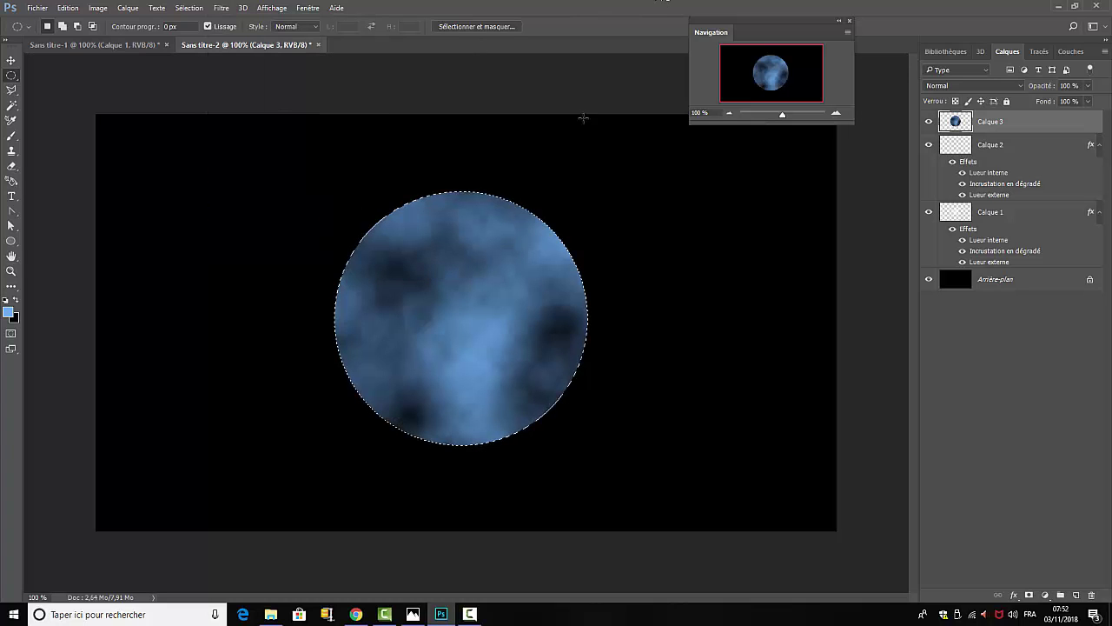
{"action": "left_click_drag", "start_coordinate": [1044, 122], "coordinate": [1047, 250]}
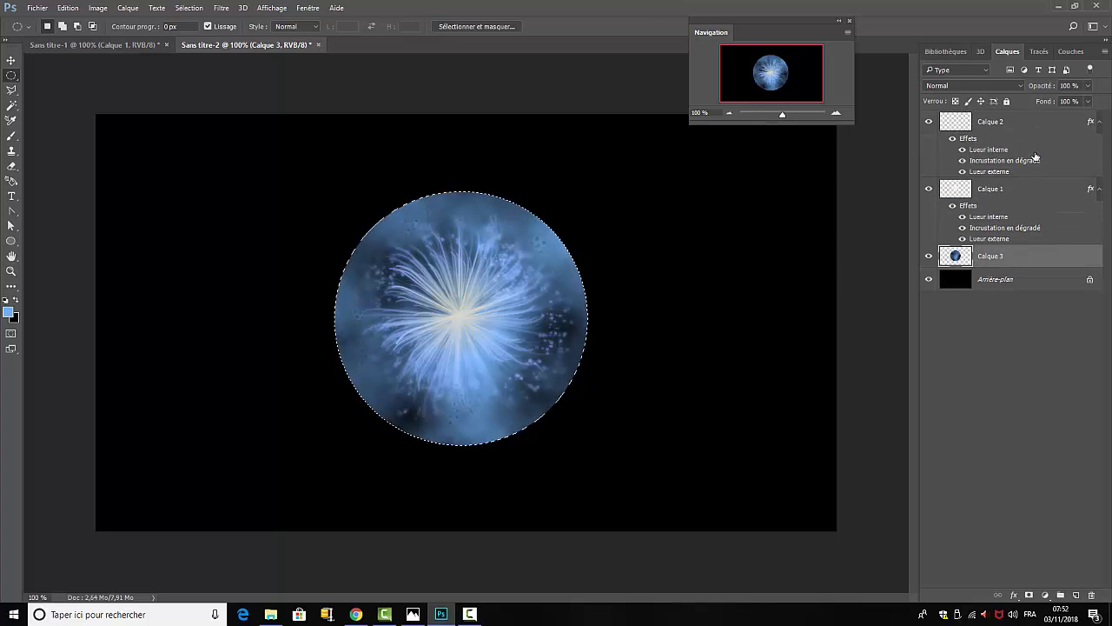
- Apply a Flou gaussien with a Rayon of 87,0 pixels to the clouds on Calque 3 and lower the layer's opacity to 46 %
{"action": "left_click", "coordinate": [221, 11]}
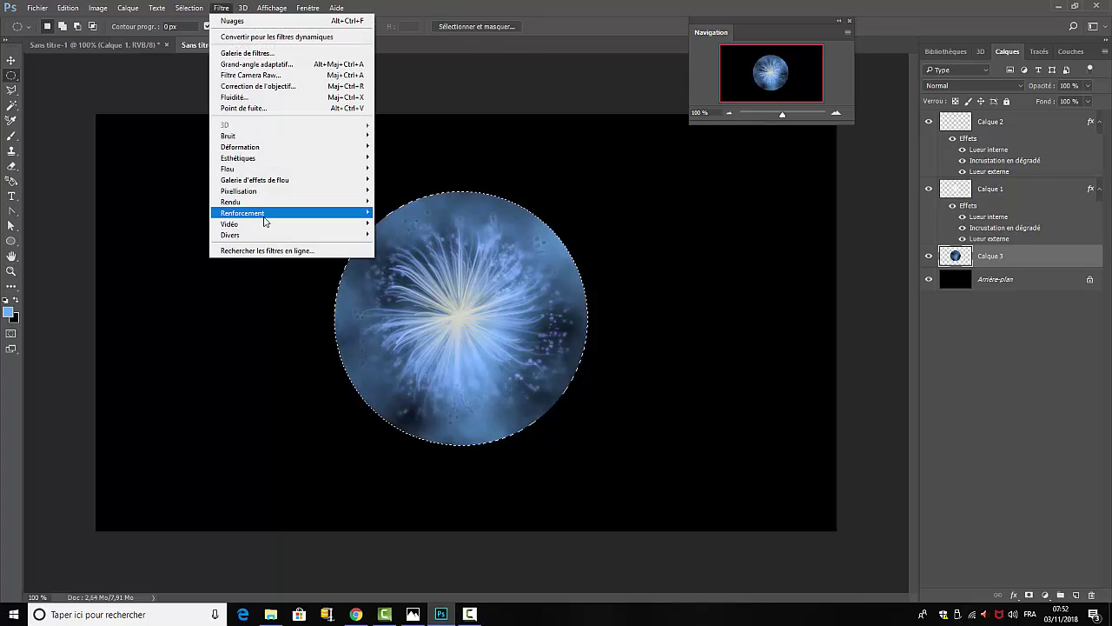
{"action": "mouse_move", "coordinate": [265, 168]}
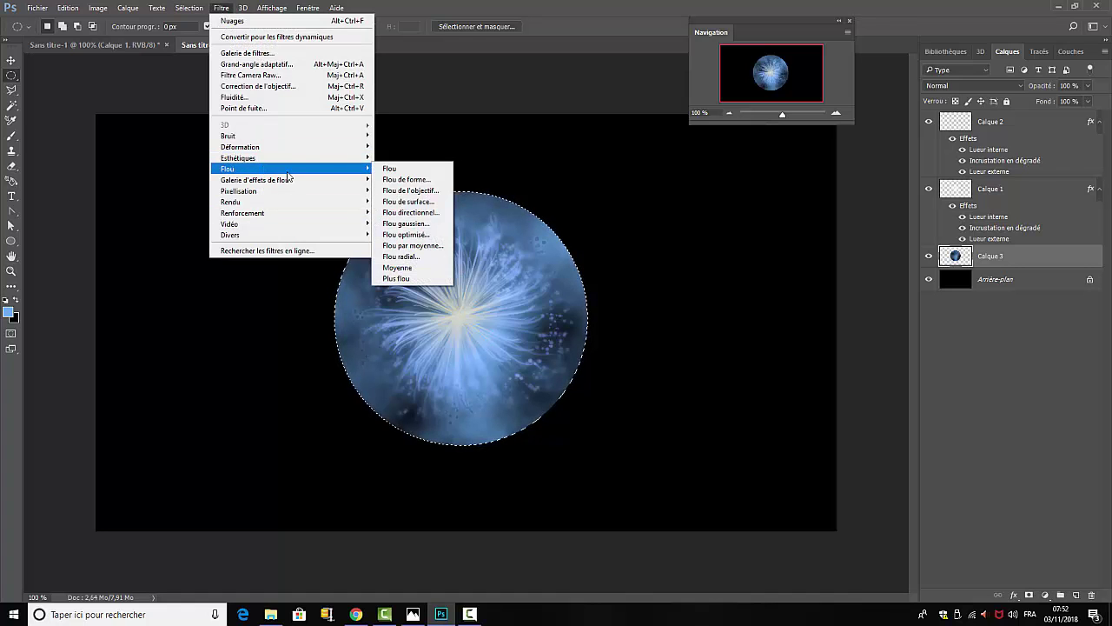
{"action": "left_click", "coordinate": [407, 223]}
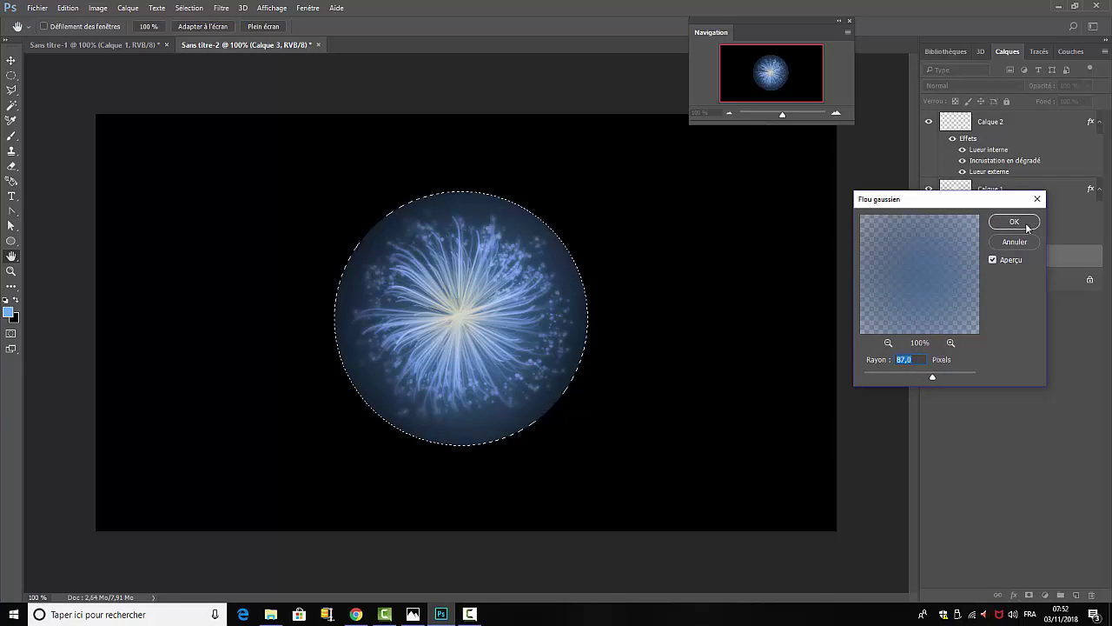
{"action": "left_click", "coordinate": [1018, 224]}
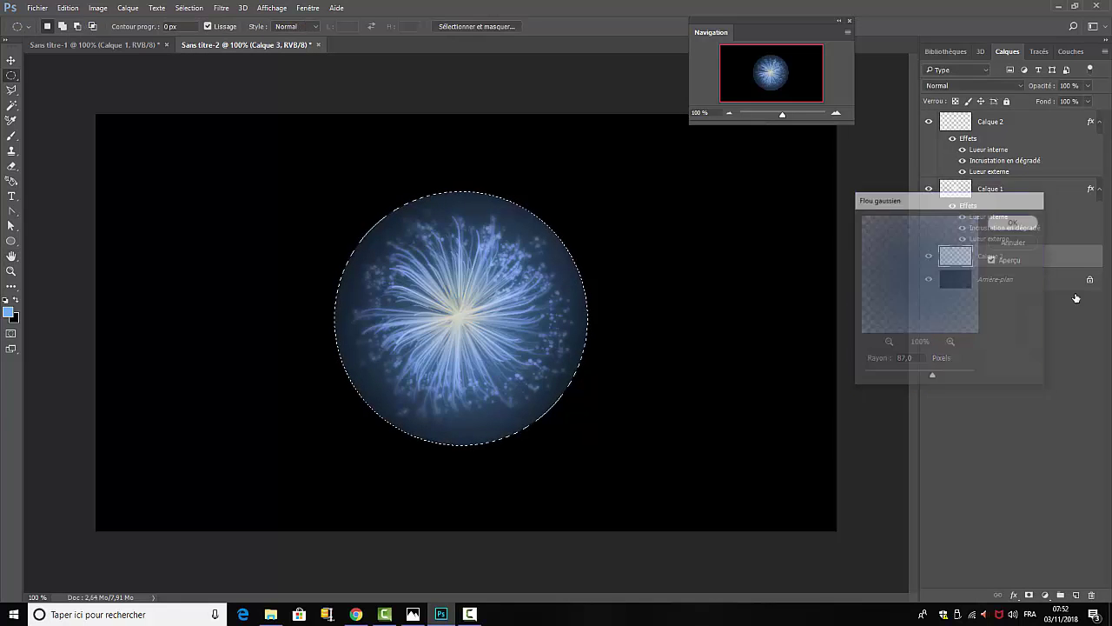
{"action": "left_click", "coordinate": [1089, 89]}
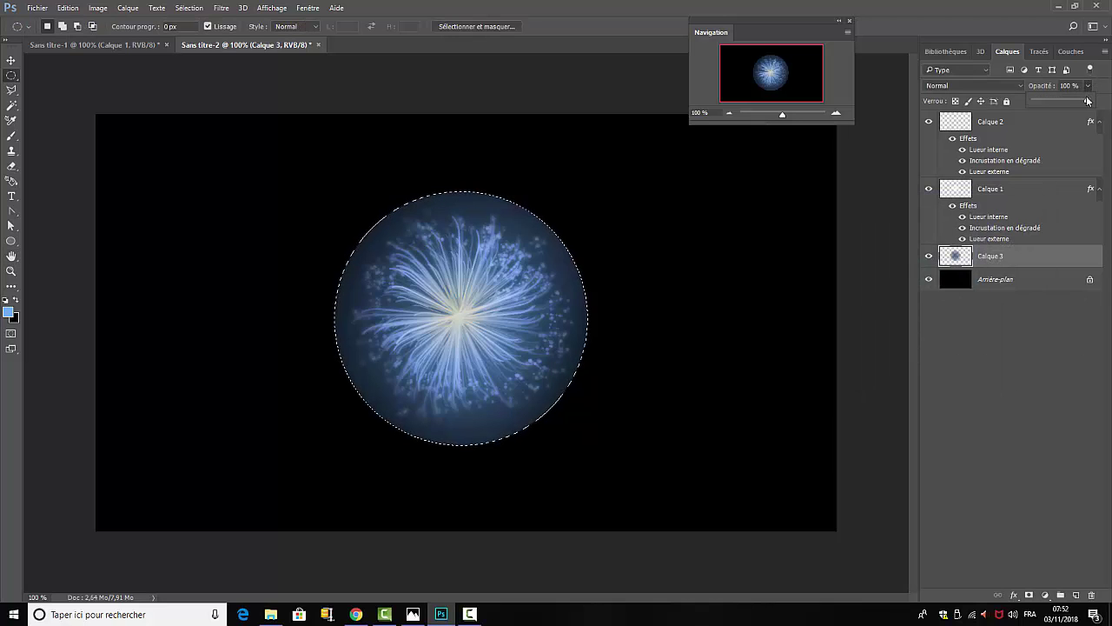
{"action": "left_click_drag", "start_coordinate": [1088, 100], "coordinate": [1059, 106]}
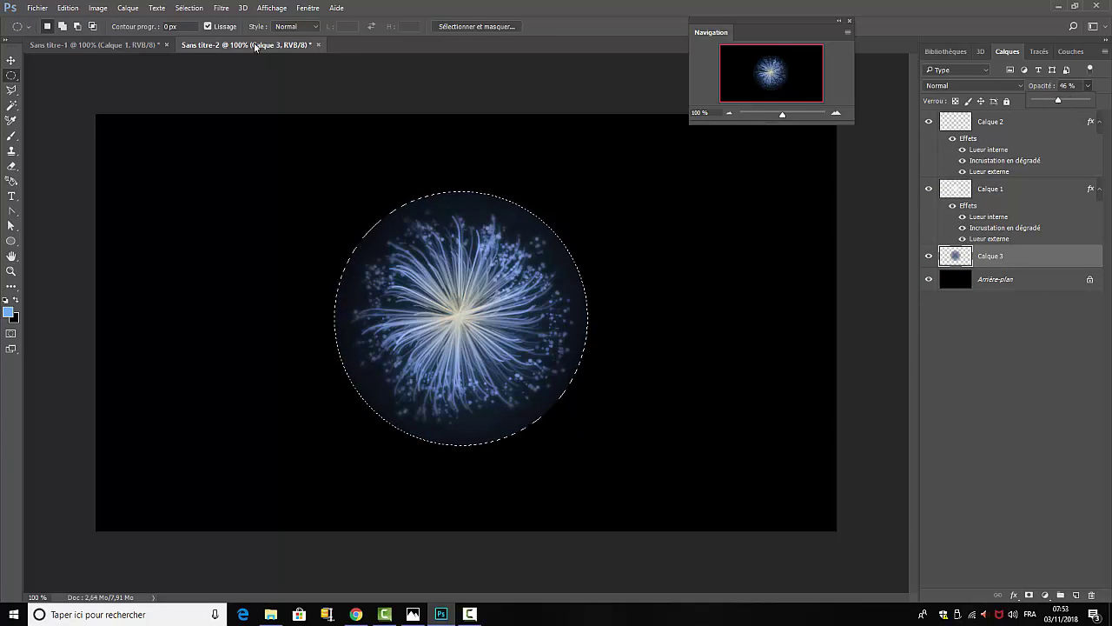
- Deselect the circle and soften the edge of the blue glow on Calque 3 with the Eraser
{"action": "left_click", "coordinate": [189, 8]}
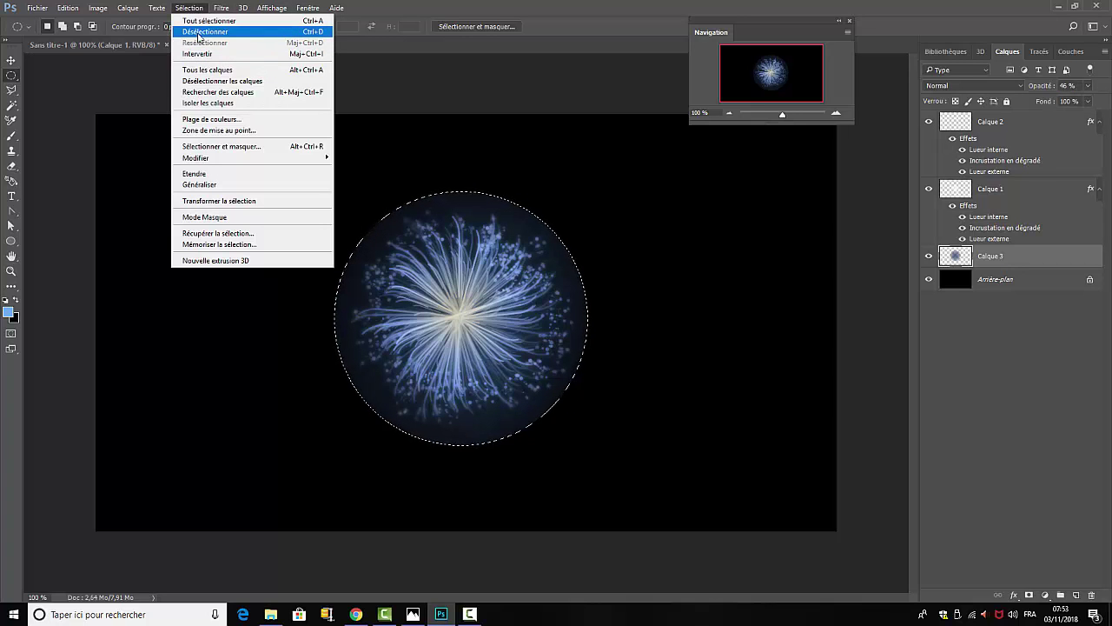
{"action": "left_click", "coordinate": [203, 31]}
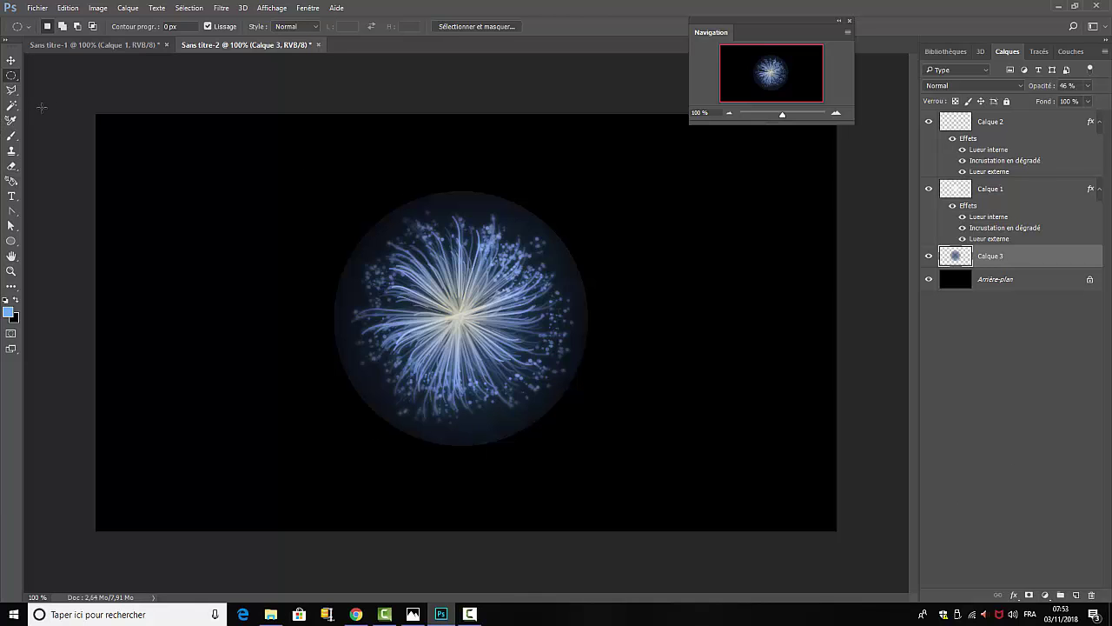
{"action": "left_click", "coordinate": [12, 167]}
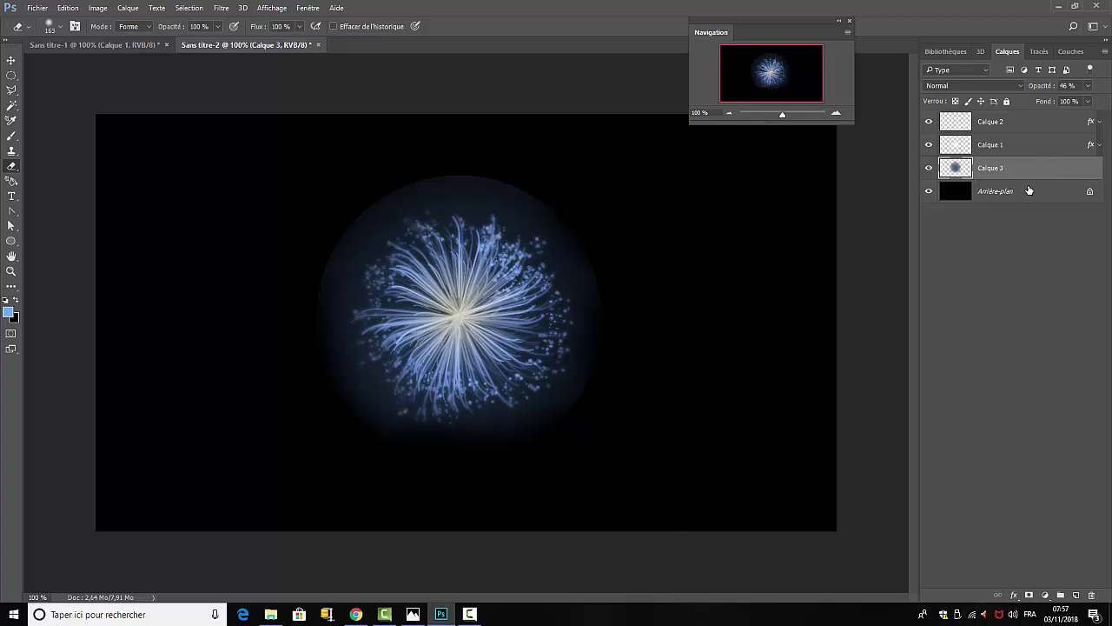
- Hide the Arrière-plan layer and stamp all visible firework layers into a new merged layer
{"action": "left_click", "coordinate": [929, 191]}
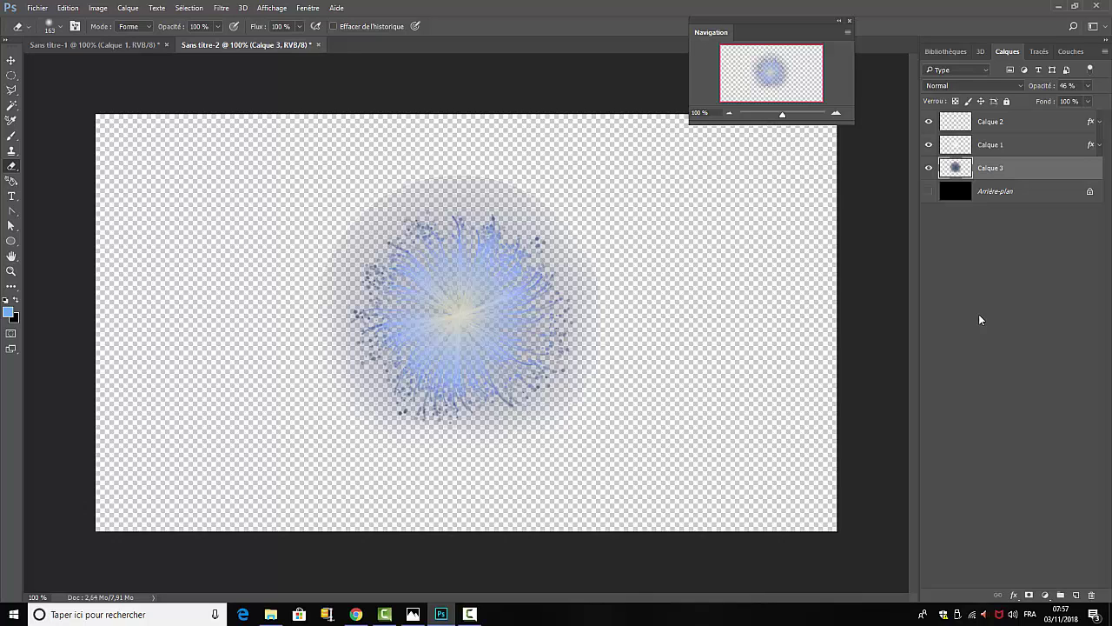
{"action": "key", "text": "ctrl+alt+shift+e"}
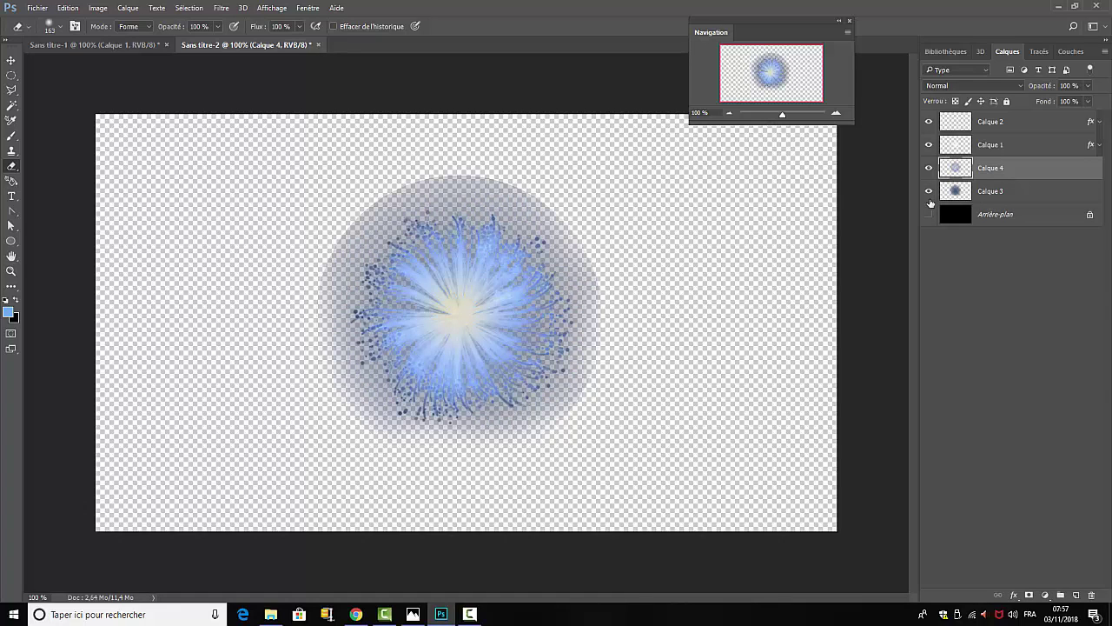
- Leave only the merged layer Calque 4 and Arrière-plan visible, with Calque 4 moved to the top of the layer stack
{"action": "left_click_drag", "start_coordinate": [929, 144], "coordinate": [930, 193]}
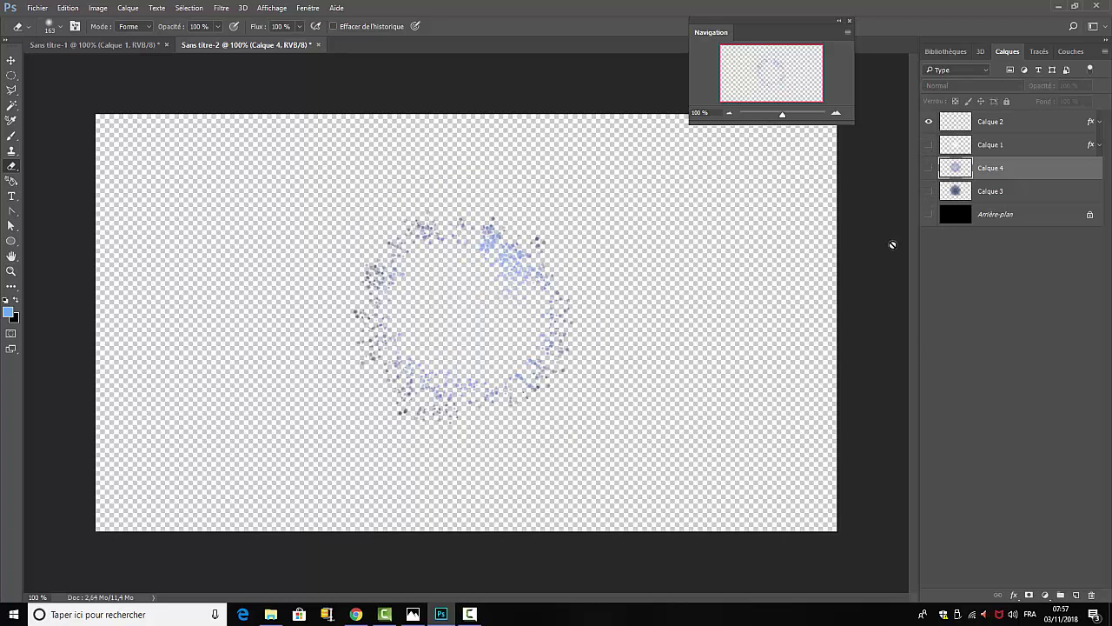
{"action": "left_click", "coordinate": [928, 144]}
{"action": "left_click", "coordinate": [929, 168]}
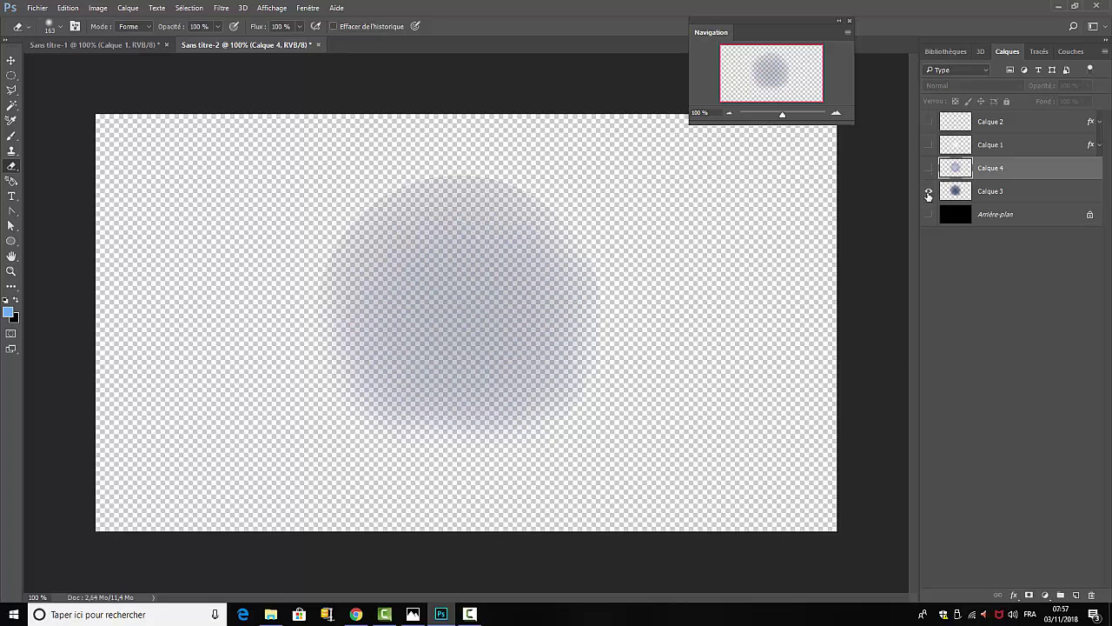
{"action": "left_click", "coordinate": [929, 192]}
{"action": "left_click", "coordinate": [930, 172]}
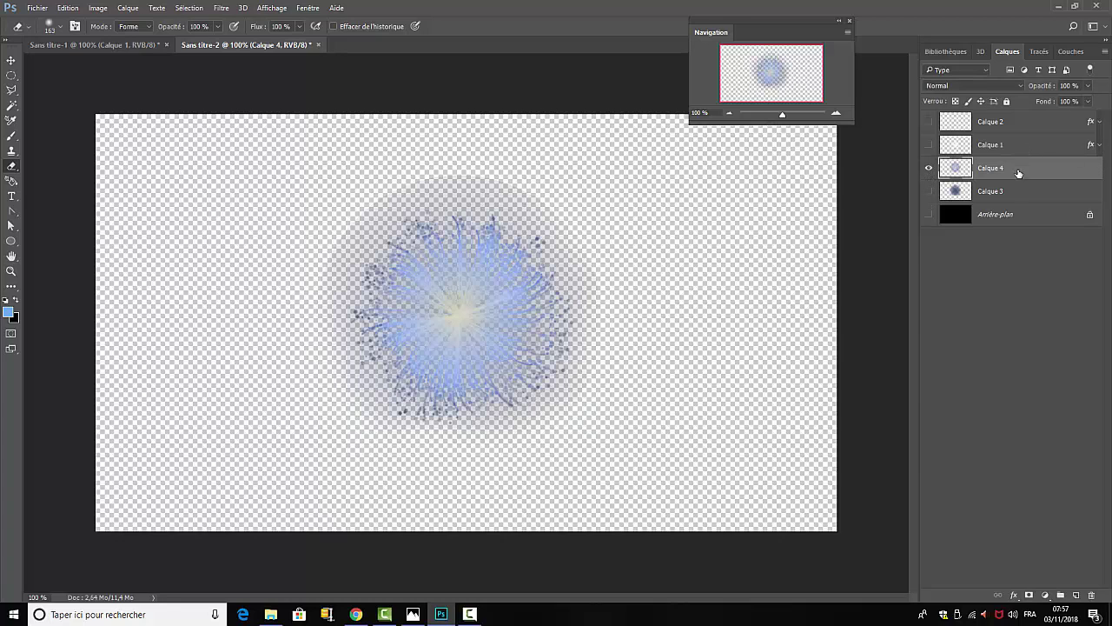
{"action": "left_click_drag", "start_coordinate": [1018, 173], "coordinate": [1019, 116]}
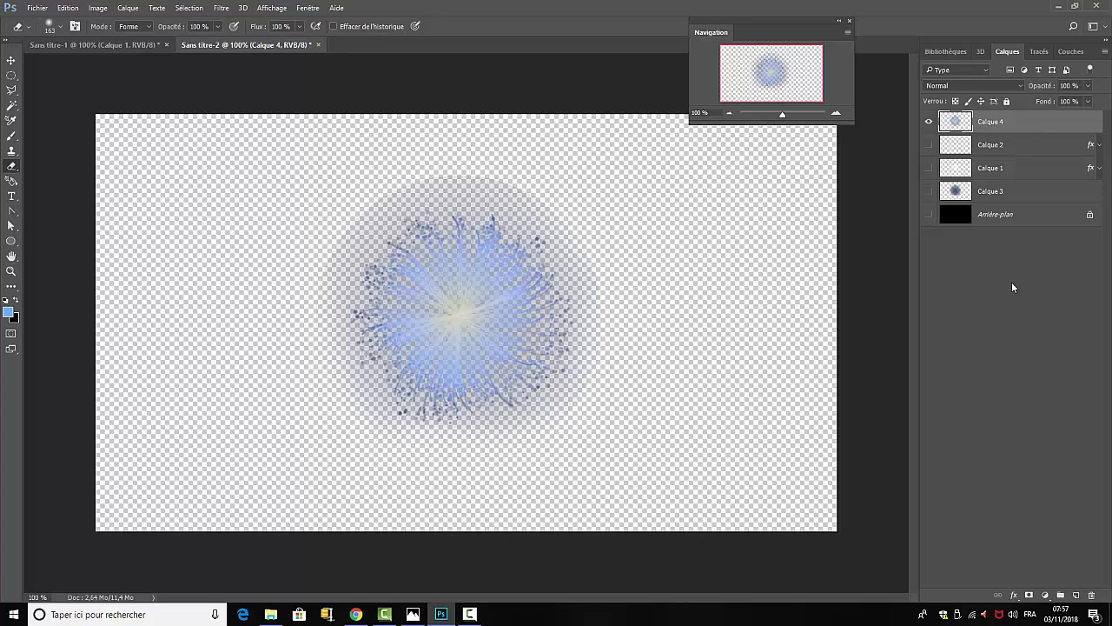
{"action": "left_click", "coordinate": [929, 214]}
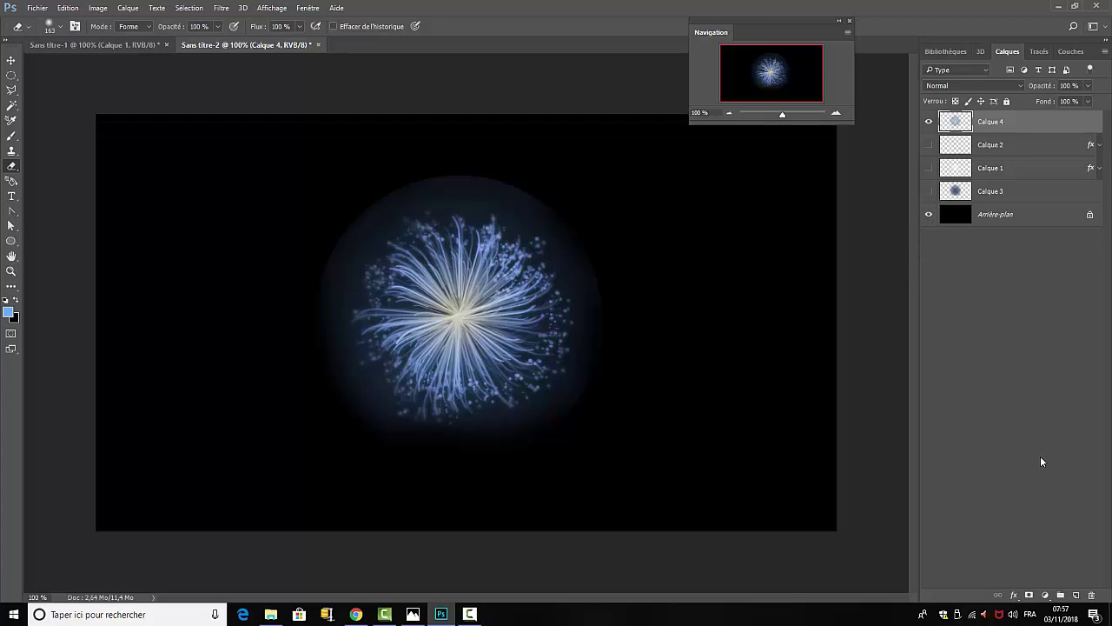